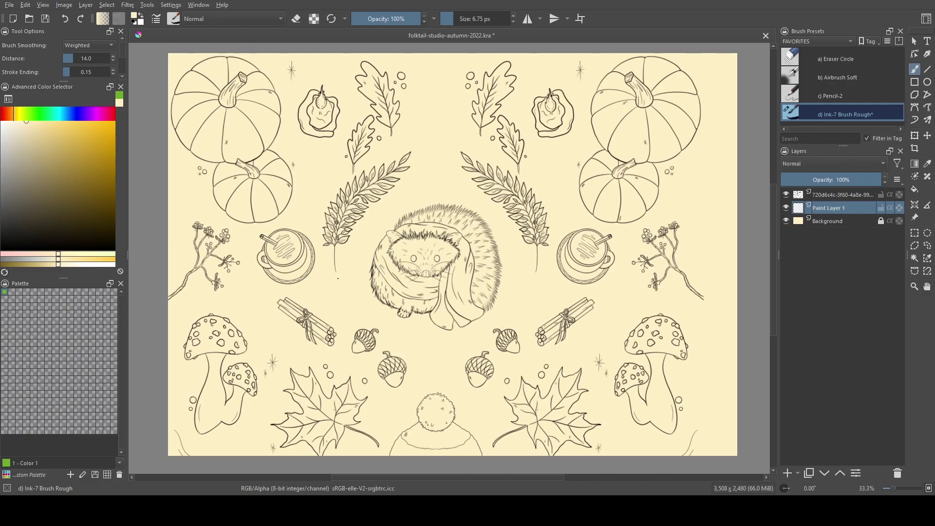
- Pick the saved green Color 1 and fill the lowest small left leaf of the branch beside the mug on Paint Layer 1
left_click_drag(328, 260, 381, 289)
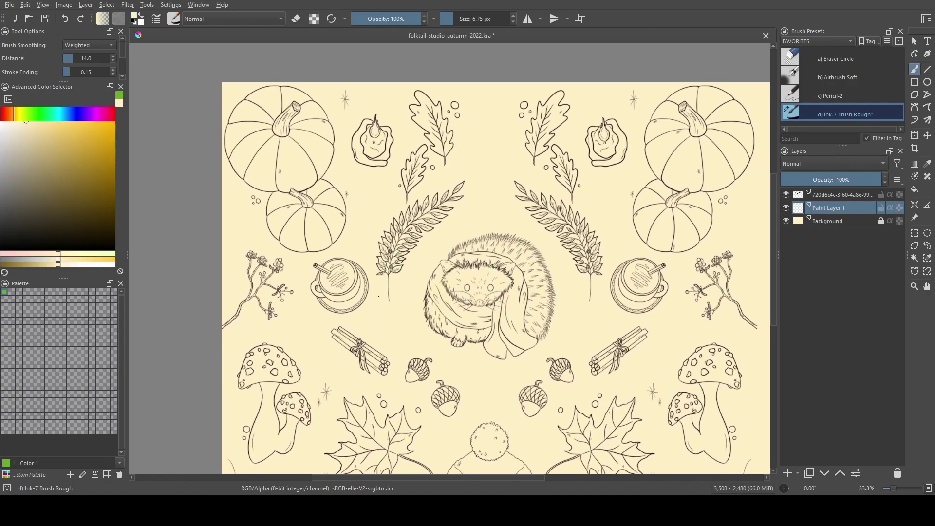
left_click(5, 292)
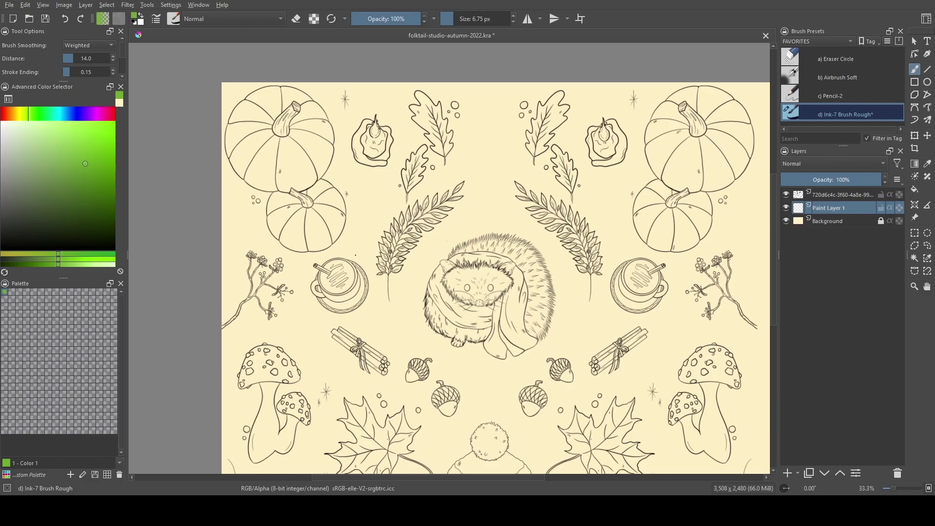
key("ctrl+space")
mouse_move(395, 326)
left_mouse_down()
mouse_move(397, 200)
mouse_move(376, 167)
mouse_move(409, 375)
mouse_move(381, 290)
mouse_move(413, 330)
mouse_move(401, 288)
left_mouse_up()
left_click_drag(326, 261, 394, 320)
mouse_move(330, 305)
left_mouse_down()
mouse_move(373, 287)
mouse_move(384, 295)
mouse_move(372, 306)
mouse_move(336, 307)
mouse_move(368, 294)
left_mouse_up()
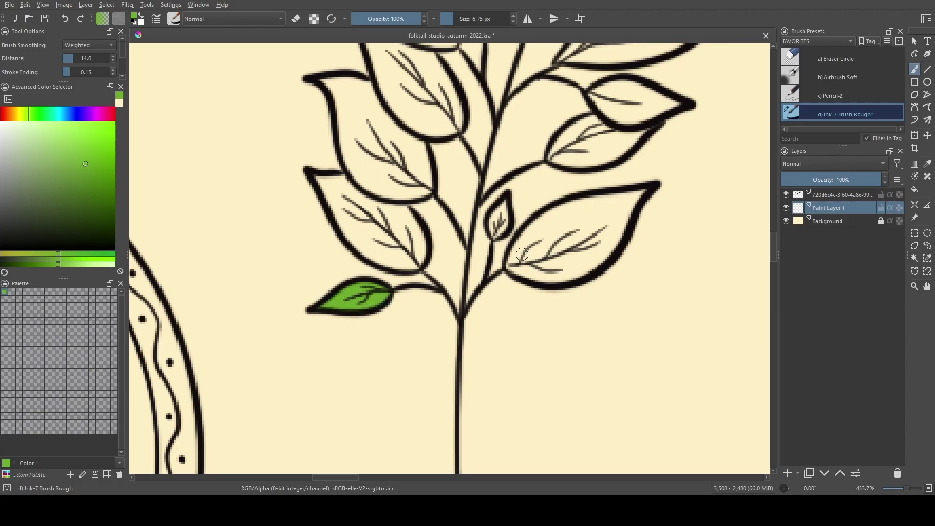
- Fill the tiny leaf near the branch's base and the third large leaf up its left side with the same green
left_click(495, 220)
mouse_move(495, 220)
left_mouse_down()
mouse_move(496, 233)
mouse_move(502, 205)
mouse_move(497, 214)
mouse_move(507, 214)
mouse_move(493, 224)
left_mouse_up()
left_click_drag(493, 168, 493, 302)
scroll(491, 215, "up", 1)
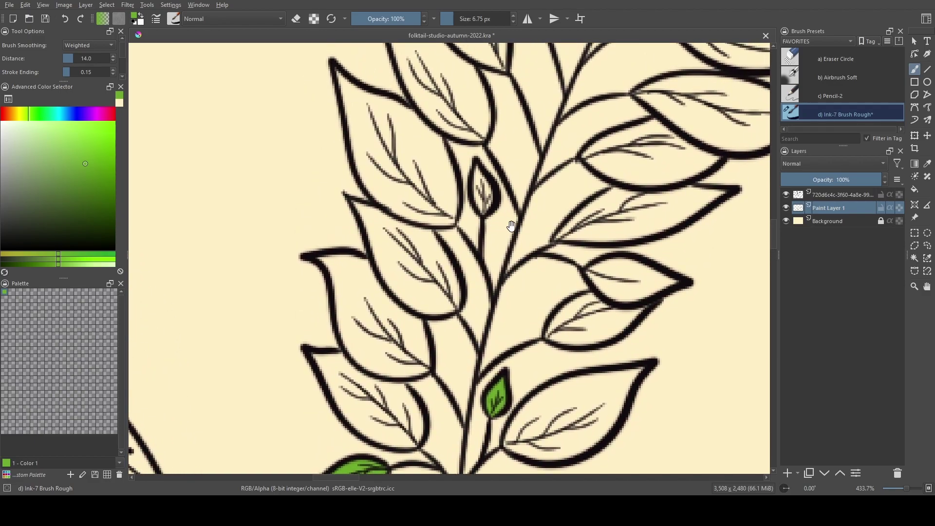
mouse_move(364, 210)
left_mouse_down()
mouse_move(376, 235)
mouse_move(368, 212)
mouse_move(436, 244)
mouse_move(429, 239)
mouse_move(458, 294)
mouse_move(453, 309)
mouse_move(429, 309)
left_mouse_up()
mouse_move(378, 239)
left_mouse_down()
mouse_move(396, 267)
mouse_move(384, 247)
mouse_move(392, 269)
mouse_move(377, 253)
mouse_move(398, 291)
mouse_move(440, 312)
mouse_move(453, 295)
mouse_move(440, 296)
mouse_move(442, 267)
mouse_move(384, 229)
mouse_move(388, 245)
mouse_move(397, 235)
mouse_move(414, 244)
mouse_move(401, 274)
mouse_move(418, 270)
mouse_move(411, 293)
mouse_move(435, 305)
mouse_move(421, 285)
left_mouse_up()
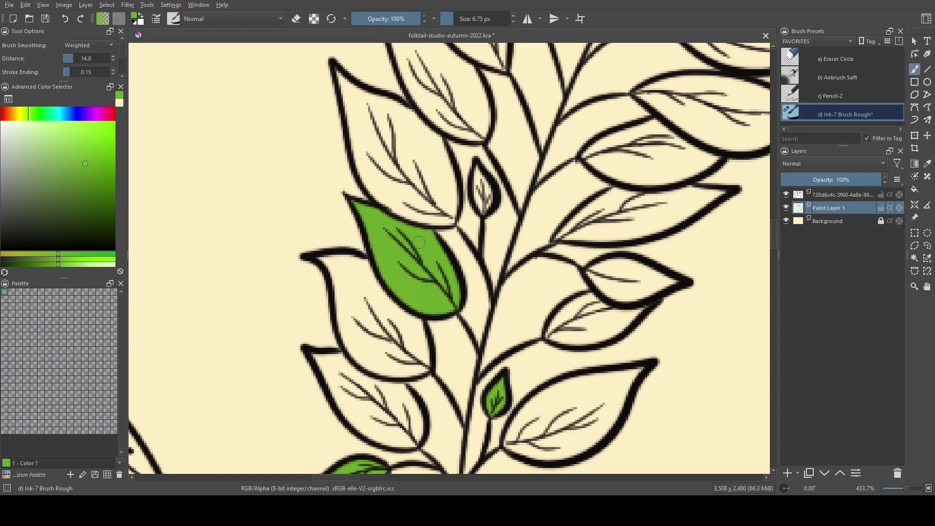
- Fill the tiny leaf beside the lower stem and the pointed right-side leaf above the two short ones with green
left_click_drag(418, 251, 378, 313)
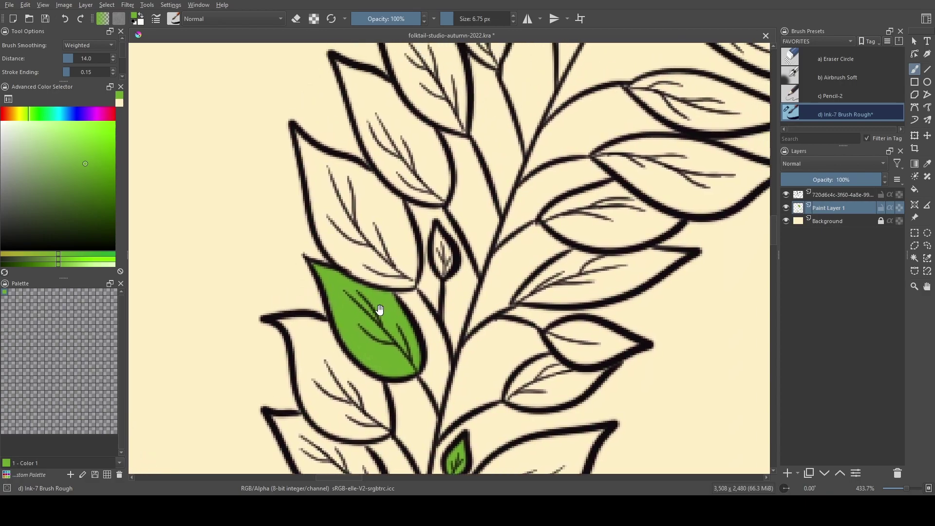
left_click_drag(438, 241, 446, 258)
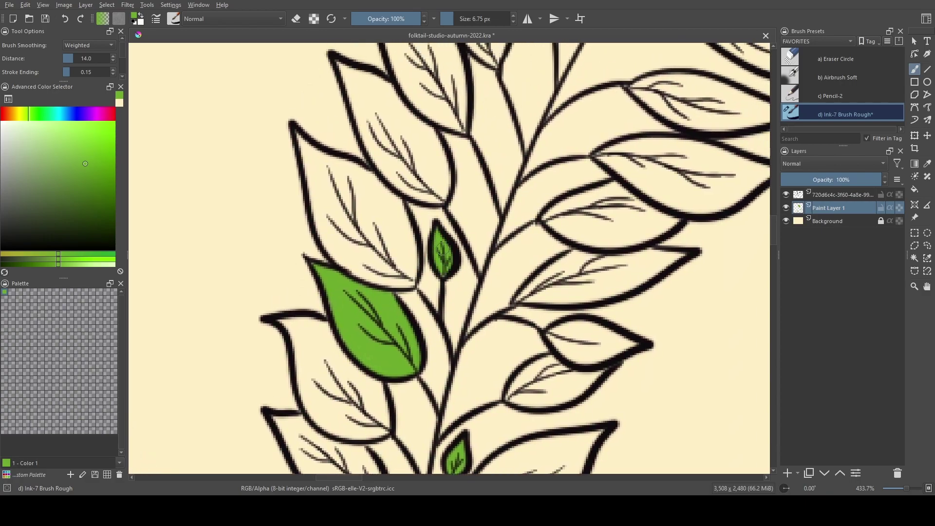
left_click_drag(556, 215, 421, 216)
mouse_move(397, 297)
left_mouse_down()
mouse_move(443, 258)
mouse_move(548, 259)
mouse_move(484, 294)
mouse_move(394, 300)
mouse_move(443, 300)
mouse_move(412, 296)
mouse_move(446, 267)
mouse_move(423, 280)
mouse_move(471, 262)
mouse_move(440, 269)
mouse_move(435, 277)
mouse_move(458, 272)
mouse_move(432, 291)
mouse_move(491, 262)
mouse_move(432, 294)
mouse_move(521, 267)
mouse_move(462, 287)
left_mouse_up()
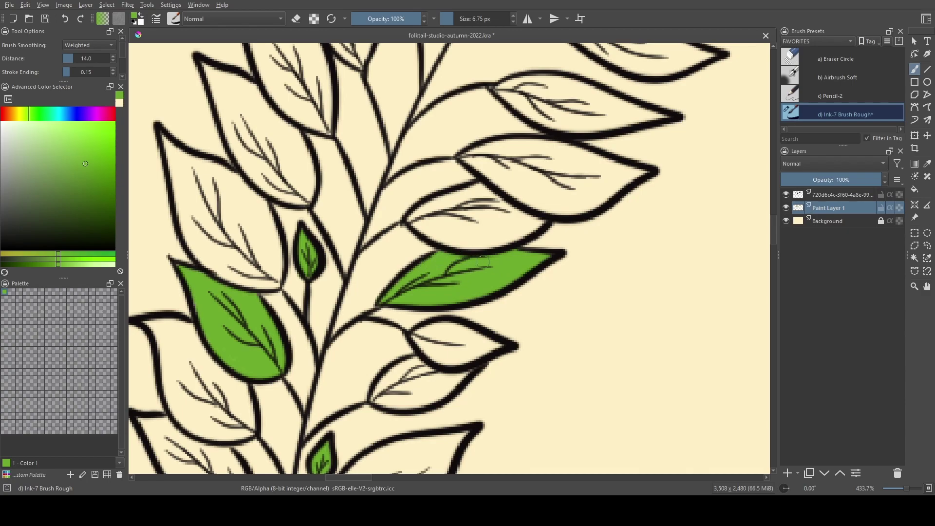
- Fill the left-side leaf two above the tiny leaf's large cream neighbour, midway up the branch, with green
left_click_drag(464, 196, 471, 301)
mouse_move(482, 225)
left_mouse_down()
mouse_move(495, 285)
mouse_move(471, 297)
left_mouse_up()
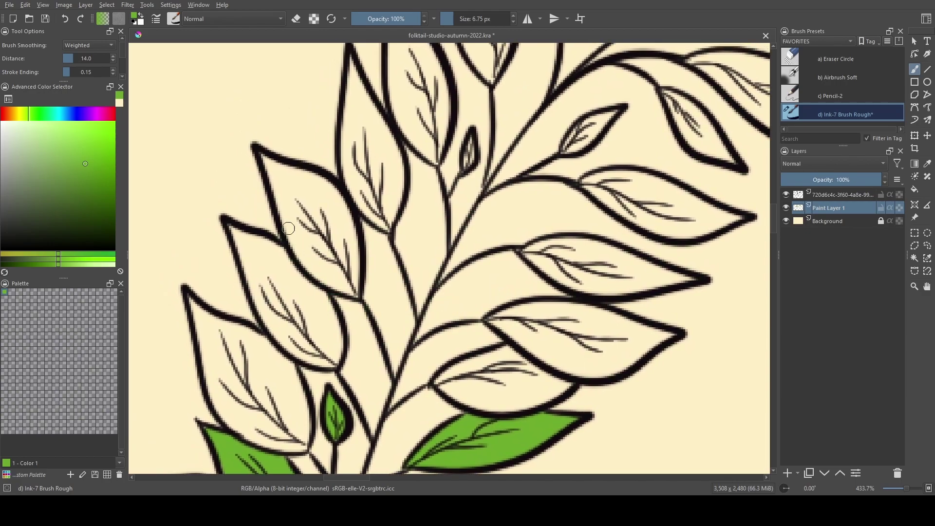
mouse_move(278, 178)
left_mouse_down()
mouse_move(265, 160)
mouse_move(296, 252)
mouse_move(293, 238)
mouse_move(308, 264)
mouse_move(356, 294)
mouse_move(353, 242)
mouse_move(329, 186)
mouse_move(281, 168)
mouse_move(299, 216)
mouse_move(316, 218)
mouse_move(303, 202)
mouse_move(298, 212)
mouse_move(288, 203)
mouse_move(298, 185)
mouse_move(326, 213)
mouse_move(317, 200)
mouse_move(344, 275)
mouse_move(305, 233)
left_mouse_up()
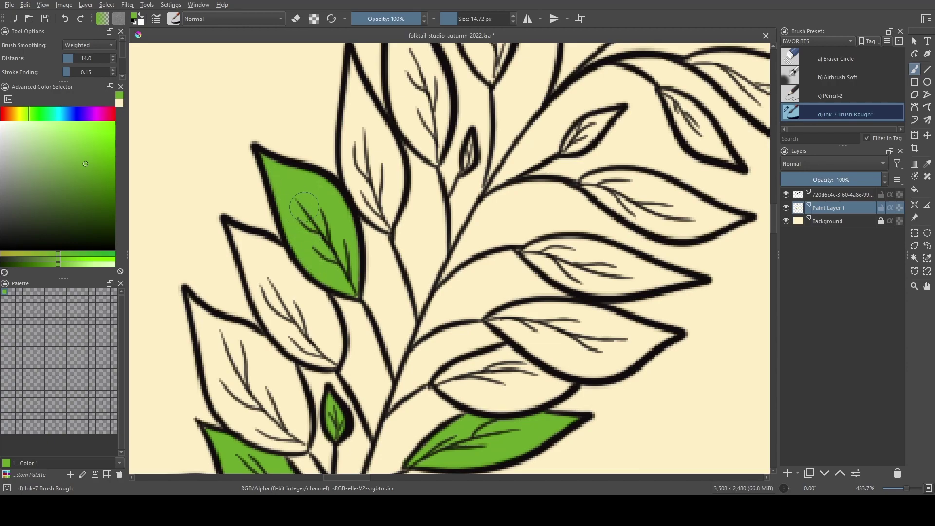
- Fill the next upright left-side leaf with green, reducing the brush to about 7 px to close its gaps
key("bracketleft")
mouse_move(370, 151)
left_mouse_down()
mouse_move(374, 238)
mouse_move(357, 249)
mouse_move(353, 238)
mouse_move(348, 259)
mouse_move(344, 240)
mouse_move(352, 160)
mouse_move(366, 214)
mouse_move(377, 221)
mouse_move(357, 195)
mouse_move(391, 244)
mouse_move(397, 276)
mouse_move(385, 325)
mouse_move(388, 241)
left_mouse_up()
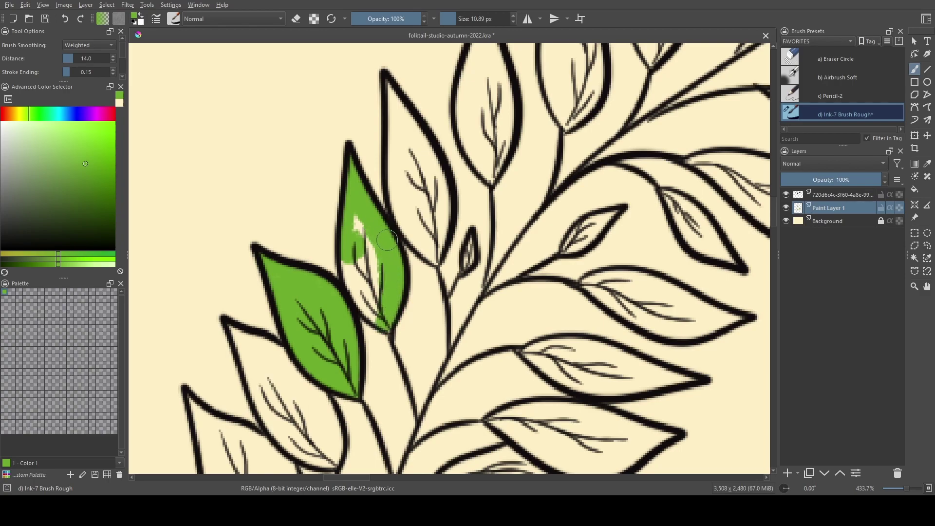
key("bracketleft")
key("bracketleft")
mouse_move(377, 314)
left_mouse_down()
mouse_move(344, 259)
mouse_move(345, 267)
mouse_move(357, 216)
left_mouse_up()
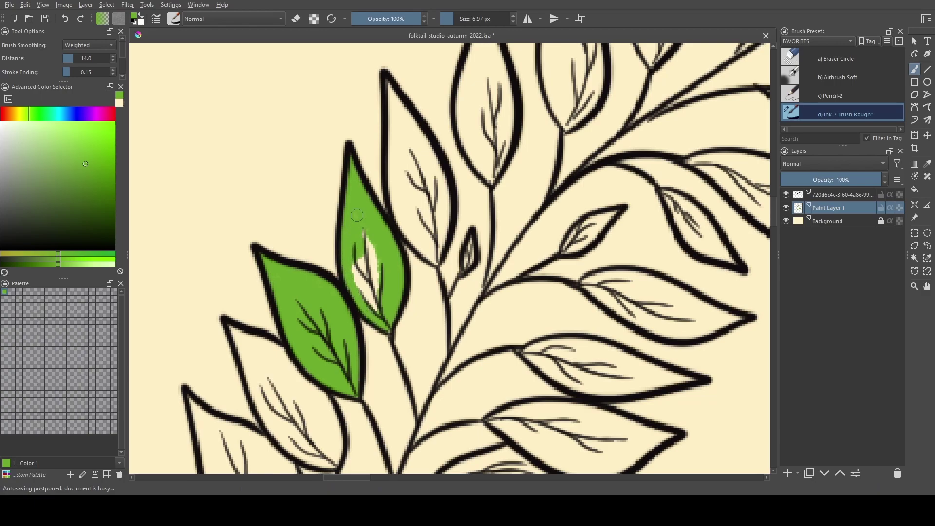
mouse_move(354, 250)
left_mouse_down()
mouse_move(359, 294)
mouse_move(380, 309)
mouse_move(375, 275)
mouse_move(365, 276)
mouse_move(376, 244)
mouse_move(378, 254)
mouse_move(381, 263)
mouse_move(365, 238)
mouse_move(367, 287)
left_mouse_up()
- Fill the middle right-side leaf and the small drooping leaf further up the branch with green
left_click_drag(504, 200, 362, 236)
mouse_move(423, 284)
left_mouse_down()
mouse_move(472, 102)
mouse_move(434, 136)
left_mouse_up()
mouse_move(403, 252)
left_mouse_down()
mouse_move(452, 234)
mouse_move(411, 233)
mouse_move(401, 246)
mouse_move(453, 281)
mouse_move(421, 258)
mouse_move(425, 249)
mouse_move(449, 242)
mouse_move(442, 256)
mouse_move(455, 269)
mouse_move(430, 259)
mouse_move(471, 280)
mouse_move(518, 285)
mouse_move(483, 277)
mouse_move(556, 268)
mouse_move(462, 235)
mouse_move(450, 240)
mouse_move(471, 249)
mouse_move(477, 237)
mouse_move(495, 252)
mouse_move(469, 248)
mouse_move(468, 269)
mouse_move(473, 251)
mouse_move(471, 268)
mouse_move(529, 269)
left_mouse_up()
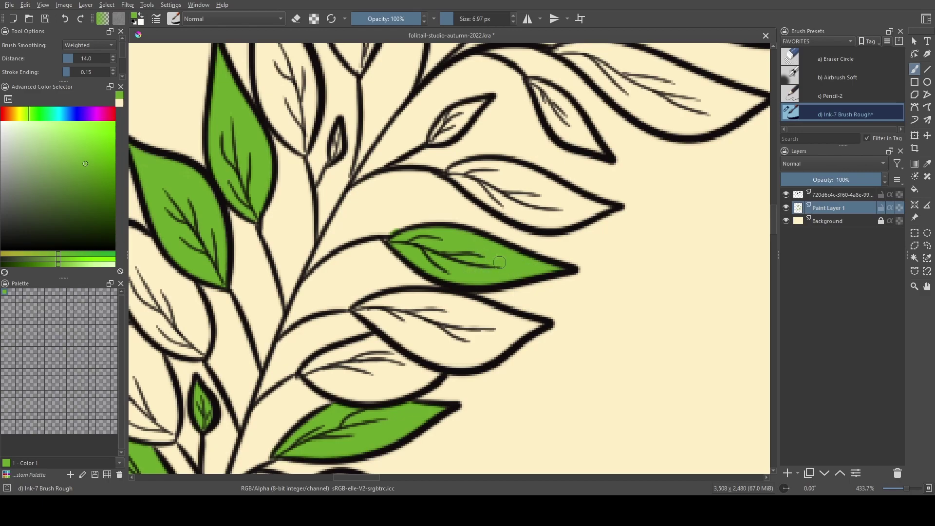
key("e")
key("e")
mouse_move(517, 181)
left_mouse_down()
mouse_move(452, 276)
mouse_move(434, 286)
left_mouse_up()
mouse_move(460, 194)
left_mouse_down()
mouse_move(468, 230)
mouse_move(514, 257)
mouse_move(469, 201)
mouse_move(507, 265)
mouse_move(522, 319)
left_mouse_up()
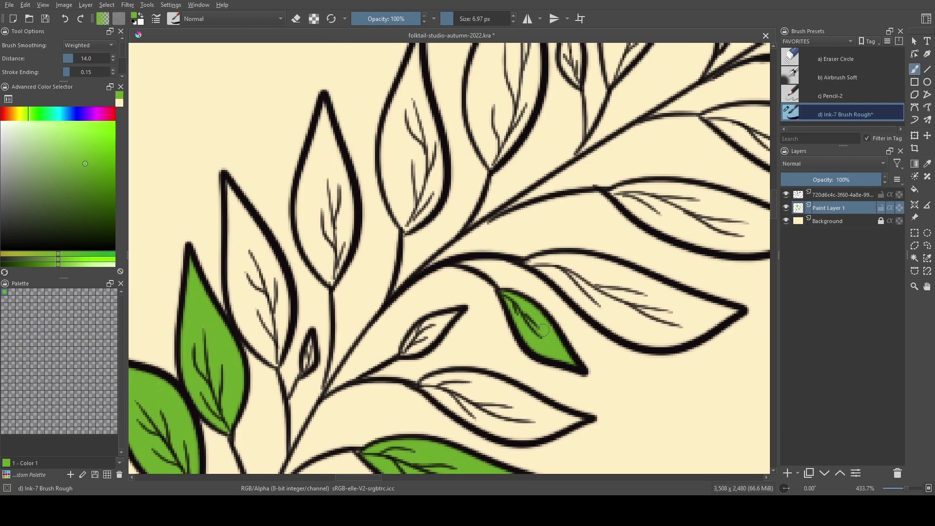
- Fill the tall upright leaf just below the upper tiny leaf on the branch's left side with green
mouse_move(473, 237)
left_mouse_down()
mouse_move(468, 273)
mouse_move(511, 180)
mouse_move(497, 192)
mouse_move(468, 336)
mouse_move(433, 366)
left_mouse_up()
mouse_move(454, 307)
left_mouse_down()
mouse_move(450, 314)
mouse_move(430, 256)
mouse_move(454, 185)
left_mouse_up()
mouse_move(440, 217)
left_mouse_down()
mouse_move(490, 121)
mouse_move(497, 221)
mouse_move(492, 267)
mouse_move(469, 310)
mouse_move(487, 229)
mouse_move(482, 240)
mouse_move(476, 205)
mouse_move(490, 203)
mouse_move(480, 176)
mouse_move(452, 216)
mouse_move(468, 190)
mouse_move(443, 261)
mouse_move(452, 293)
mouse_move(458, 272)
left_mouse_up()
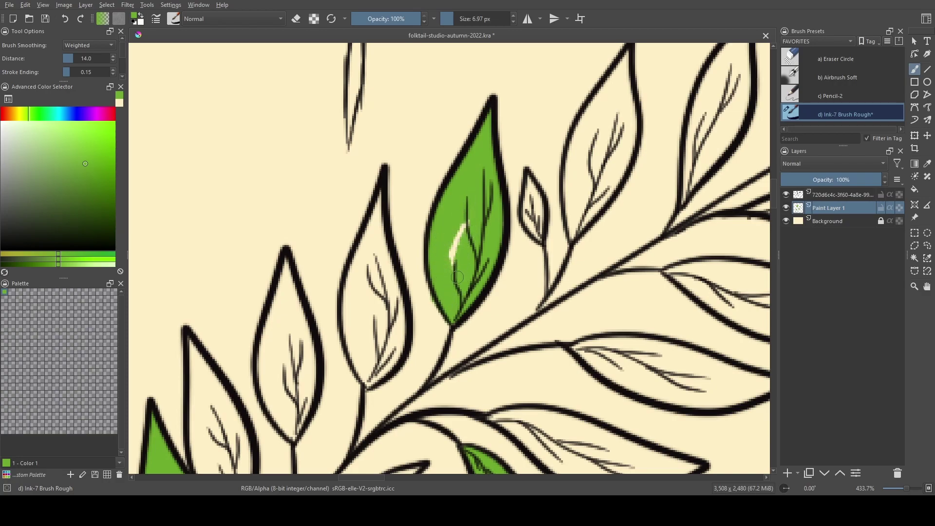
mouse_move(465, 236)
left_mouse_down()
mouse_move(469, 216)
mouse_move(424, 251)
mouse_move(434, 259)
left_mouse_up()
- Fill the broad upper right-side leaf with green, varying the brush size for the edges and the interior
left_click_drag(499, 254, 445, 169)
mouse_move(517, 206)
left_mouse_down()
mouse_move(489, 229)
mouse_move(433, 223)
left_mouse_up()
mouse_move(462, 257)
left_mouse_down()
mouse_move(437, 257)
mouse_move(437, 248)
mouse_move(482, 287)
left_mouse_up()
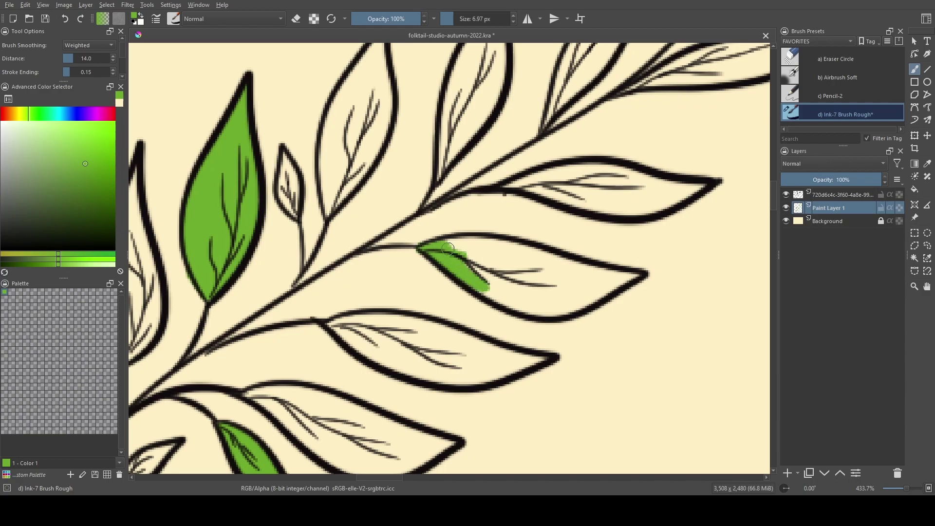
left_click_drag(450, 249, 465, 247)
mouse_move(461, 246)
left_mouse_down()
mouse_move(525, 252)
mouse_move(508, 249)
mouse_move(527, 261)
mouse_move(531, 280)
mouse_move(525, 272)
mouse_move(544, 273)
mouse_move(523, 260)
mouse_move(596, 282)
mouse_move(586, 284)
mouse_move(621, 279)
left_mouse_up()
key("bracketleft")
key("bracketleft")
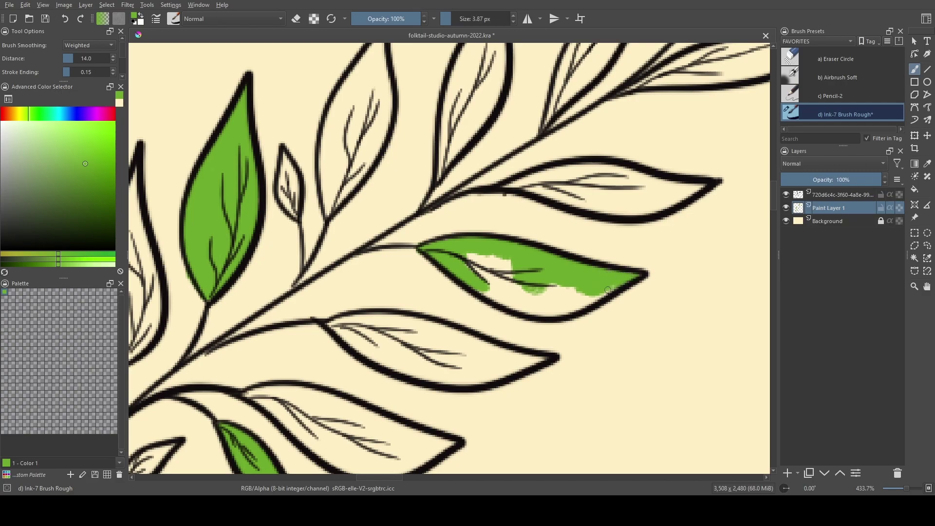
key("bracketright")
key("bracketright")
key("bracketright")
key("bracketright")
key("bracketright")
mouse_move(582, 290)
left_mouse_down()
mouse_move(533, 300)
mouse_move(484, 277)
mouse_move(499, 286)
mouse_move(519, 294)
mouse_move(467, 255)
mouse_move(535, 277)
mouse_move(508, 307)
mouse_move(501, 364)
left_mouse_up()
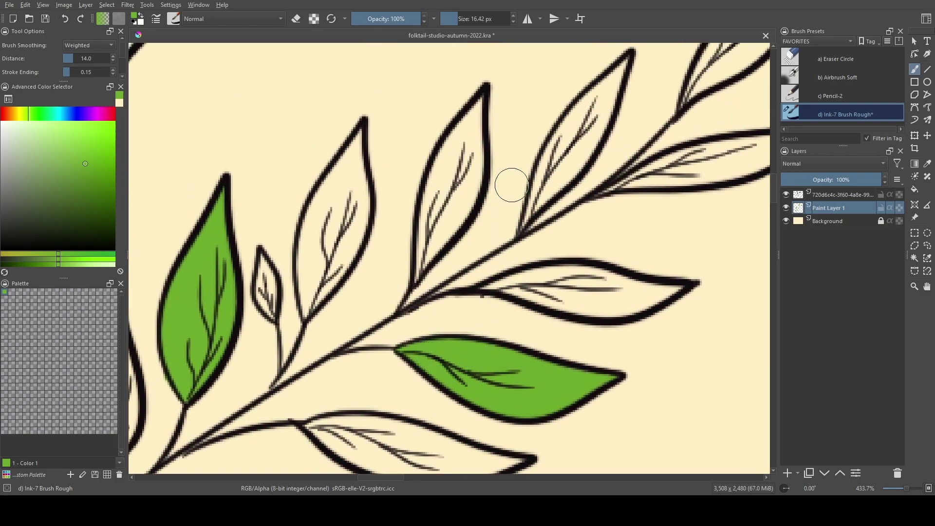
- Fill the slender left-side leaf near the branch's tip with green, using a brush of about 3.7 px for its narrow base
left_click_drag(555, 171, 549, 172)
key("bracketleft")
key("bracketleft")
key("bracketleft")
key("bracketleft")
key("bracketleft")
key("bracketleft")
left_click_drag(536, 203, 531, 212)
key("bracketleft")
key("bracketleft")
key("bracketleft")
key("bracketleft")
key("bracketleft")
key("bracketleft")
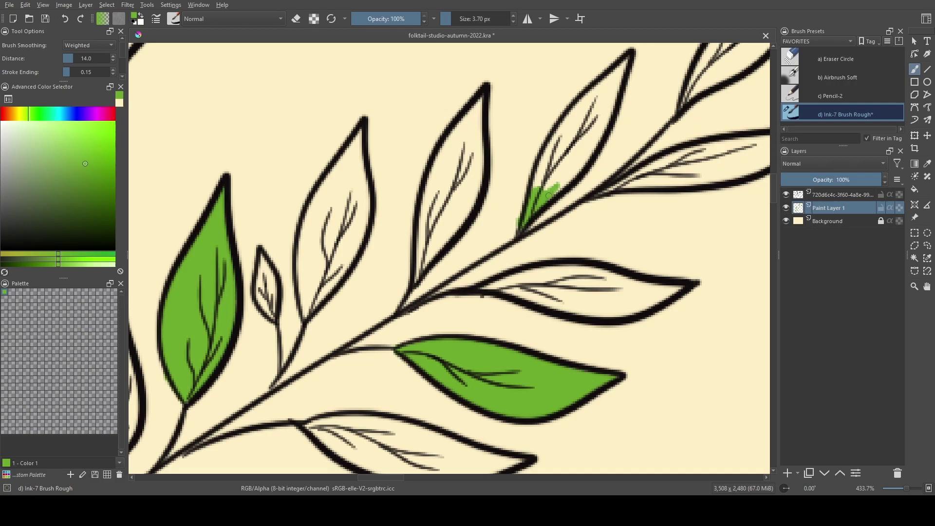
left_click_drag(554, 193, 565, 185)
key("e")
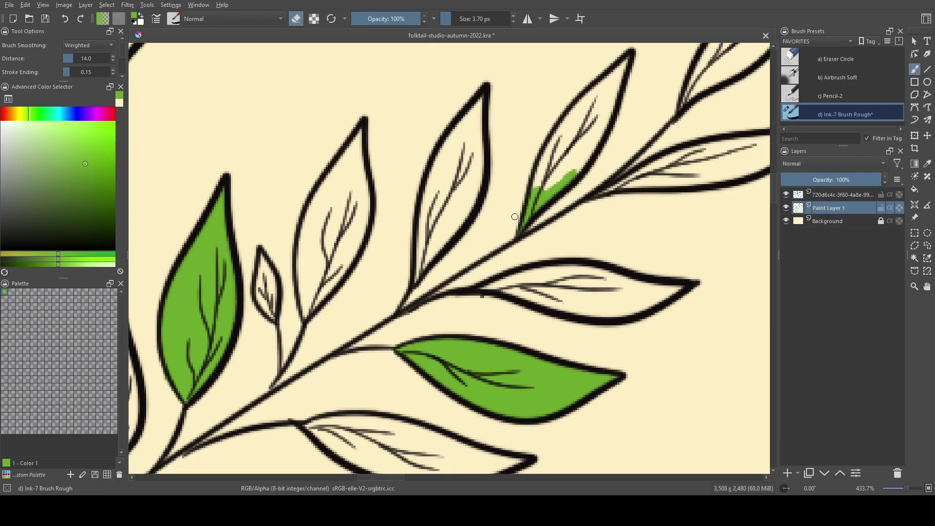
mouse_move(551, 178)
left_mouse_down()
mouse_move(572, 164)
mouse_move(599, 106)
mouse_move(545, 188)
mouse_move(540, 171)
mouse_move(584, 108)
mouse_move(548, 202)
mouse_move(567, 155)
mouse_move(464, 251)
mouse_move(489, 224)
left_mouse_up()
key("e")
key("bracketleft")
- Fill the slender right-side leaf near the branch's tip with green, enlarging the brush to 6.35 px
mouse_move(517, 272)
left_mouse_down()
mouse_move(563, 199)
mouse_move(540, 222)
left_mouse_up()
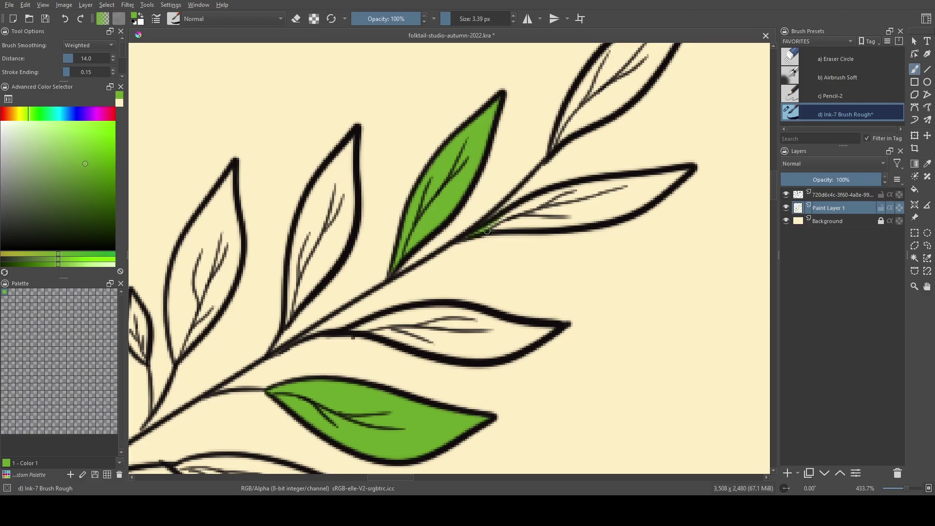
mouse_move(514, 207)
left_mouse_down()
mouse_move(556, 188)
mouse_move(539, 202)
mouse_move(567, 194)
mouse_move(524, 218)
mouse_move(581, 194)
mouse_move(566, 196)
mouse_move(616, 187)
mouse_move(567, 194)
mouse_move(675, 176)
left_mouse_up()
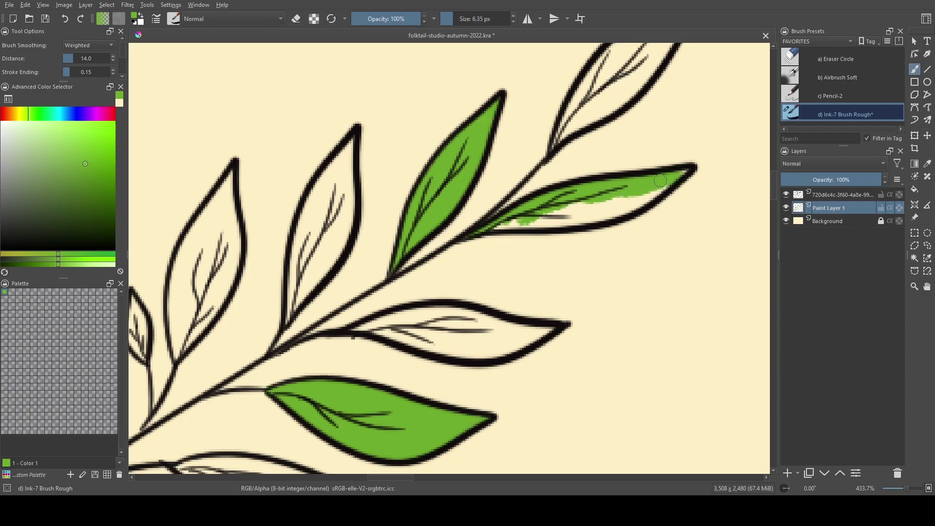
mouse_move(679, 176)
left_mouse_down()
mouse_move(607, 216)
mouse_move(551, 224)
mouse_move(625, 205)
mouse_move(570, 232)
mouse_move(624, 196)
mouse_move(513, 226)
left_mouse_up()
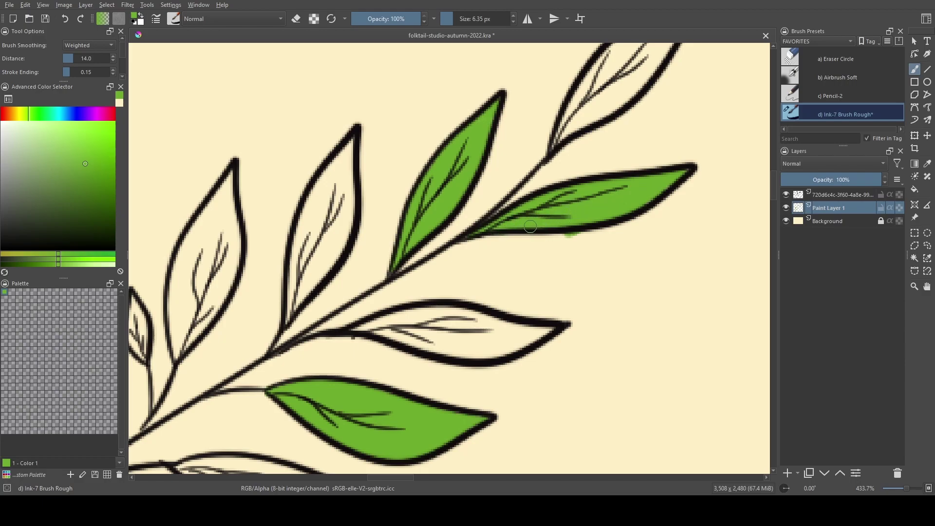
- Clean up the green spill beneath the slender right-side leaf with sampled background cream and resample the leaf green
key("e")
key("e")
left_click(567, 260, "ctrl")
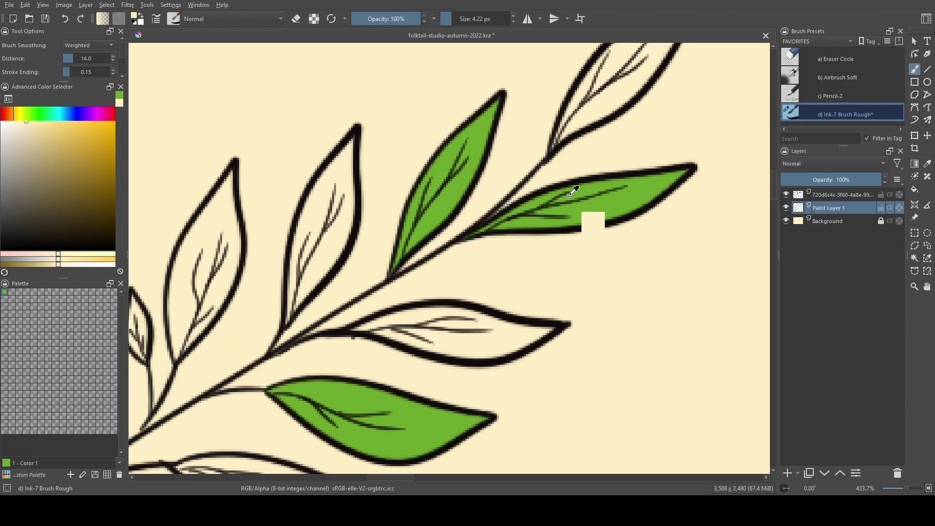
left_click(605, 198, "ctrl")
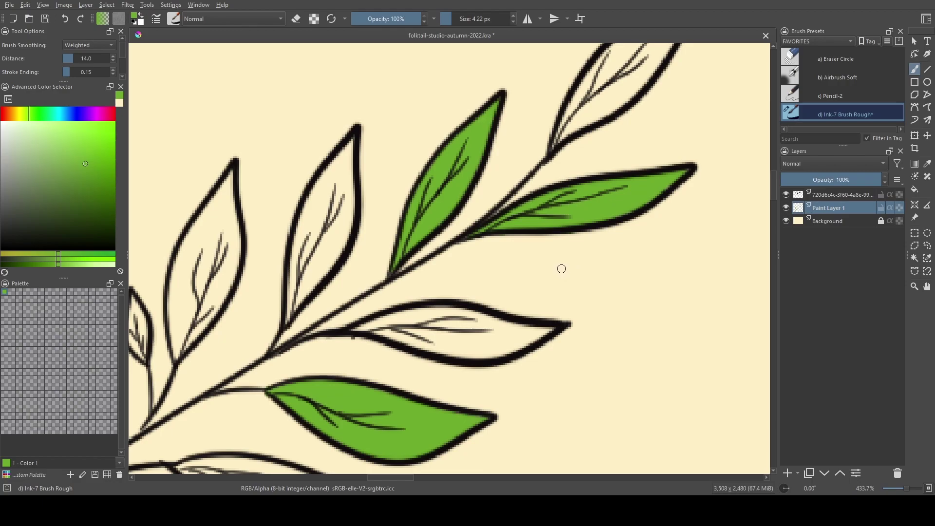
- Choose a slightly darker green, save it to the palette, and fill the large lowest right-side leaf with it
left_click_drag(557, 273, 576, 268)
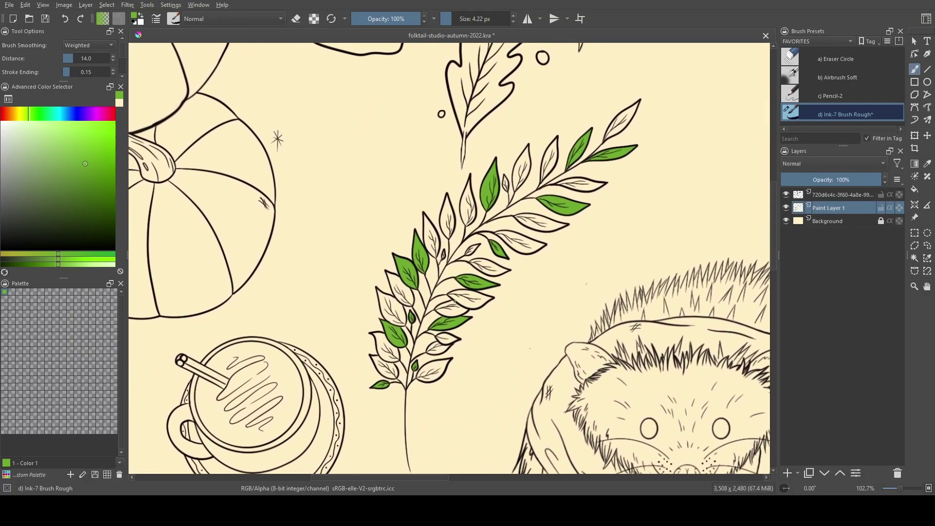
left_click(89, 172)
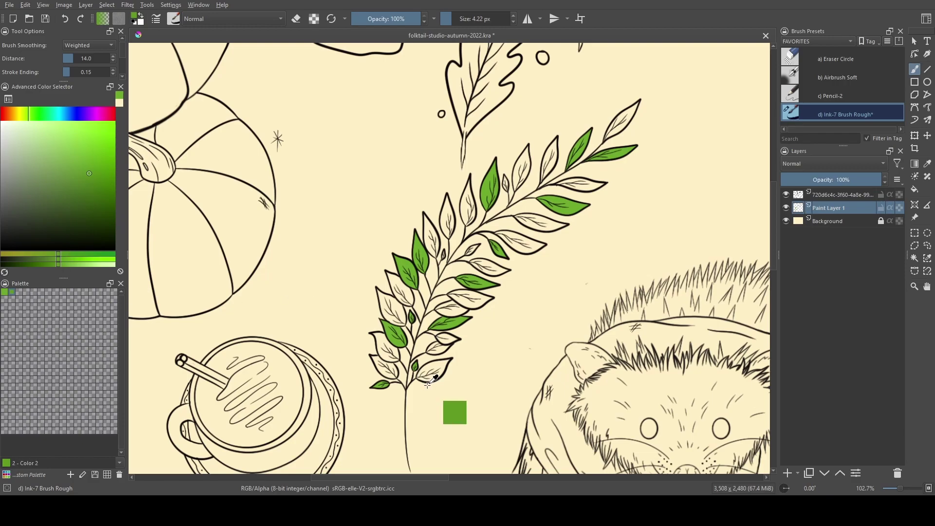
left_click_drag(428, 397, 432, 250)
mouse_move(341, 237)
left_mouse_down()
mouse_move(320, 251)
mouse_move(367, 172)
mouse_move(353, 190)
mouse_move(381, 159)
mouse_move(370, 175)
mouse_move(420, 138)
left_mouse_up()
mouse_move(395, 190)
left_mouse_down("shift")
mouse_move(425, 184)
mouse_move(404, 184)
mouse_move(411, 165)
mouse_move(403, 162)
mouse_move(438, 142)
mouse_move(537, 126)
mouse_move(516, 142)
mouse_move(575, 107)
left_mouse_up("shift")
key("bracketleft")
key("bracketleft")
key("bracketleft")
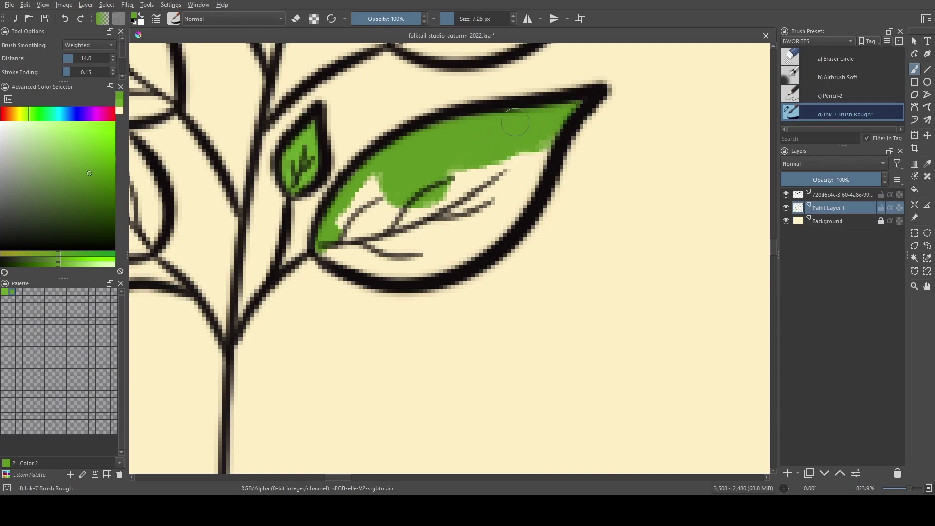
mouse_move(527, 144)
left_mouse_down()
mouse_move(510, 222)
mouse_move(442, 267)
mouse_move(408, 272)
mouse_move(337, 250)
mouse_move(385, 175)
left_mouse_up()
mouse_move(346, 224)
left_mouse_down()
mouse_move(383, 204)
mouse_move(390, 209)
mouse_move(378, 234)
mouse_move(341, 235)
mouse_move(406, 248)
mouse_move(466, 234)
mouse_move(480, 217)
mouse_move(411, 257)
mouse_move(378, 257)
mouse_move(448, 244)
mouse_move(522, 169)
mouse_move(443, 205)
mouse_move(431, 194)
mouse_move(436, 179)
mouse_move(405, 216)
mouse_move(403, 225)
mouse_move(484, 261)
left_mouse_up()
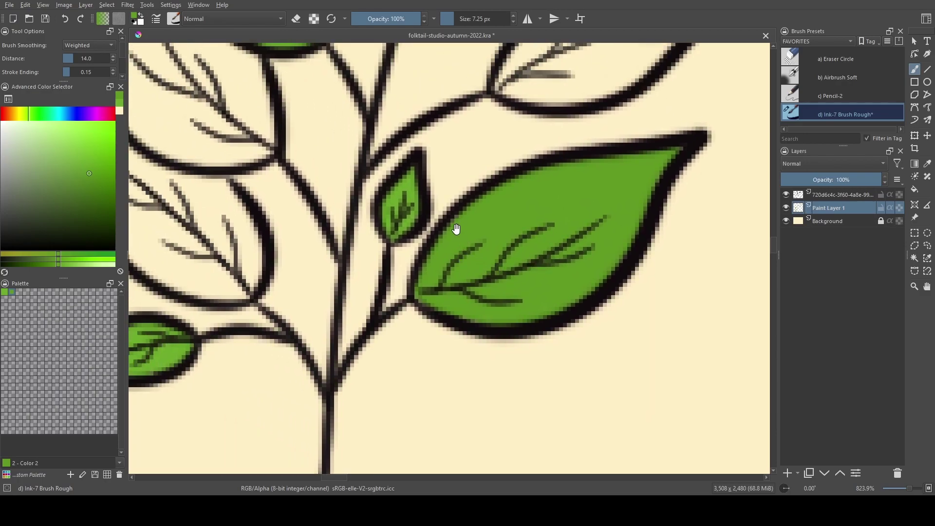
- Fill the short right-side leaf above the large lowest one with the darker green
left_click_drag(505, 222, 469, 324)
left_click_drag(540, 269, 505, 330)
mouse_move(446, 243)
left_mouse_down()
mouse_move(462, 209)
mouse_move(509, 186)
mouse_move(522, 198)
mouse_move(477, 203)
mouse_move(494, 190)
mouse_move(445, 236)
mouse_move(457, 256)
mouse_move(442, 253)
mouse_move(459, 260)
mouse_move(436, 249)
mouse_move(469, 266)
mouse_move(536, 250)
mouse_move(504, 263)
mouse_move(560, 241)
mouse_move(600, 206)
mouse_move(564, 238)
mouse_move(582, 225)
mouse_move(572, 215)
mouse_move(536, 209)
mouse_move(482, 250)
mouse_move(469, 250)
mouse_move(463, 232)
mouse_move(507, 218)
mouse_move(486, 235)
mouse_move(496, 280)
left_mouse_up()
left_click_drag(454, 223, 515, 239)
mouse_move(495, 208)
left_mouse_down()
mouse_move(528, 276)
mouse_move(507, 223)
mouse_move(534, 198)
mouse_move(561, 263)
mouse_move(555, 166)
mouse_move(560, 186)
left_mouse_up()
- Fill the large left-side leaf beside the tiny green leaf with the darker green, enlarging the brush to 13.32 px
mouse_move(511, 143)
left_mouse_down()
mouse_move(570, 299)
mouse_move(612, 297)
mouse_move(619, 306)
mouse_move(585, 244)
mouse_move(526, 192)
mouse_move(538, 227)
left_mouse_up()
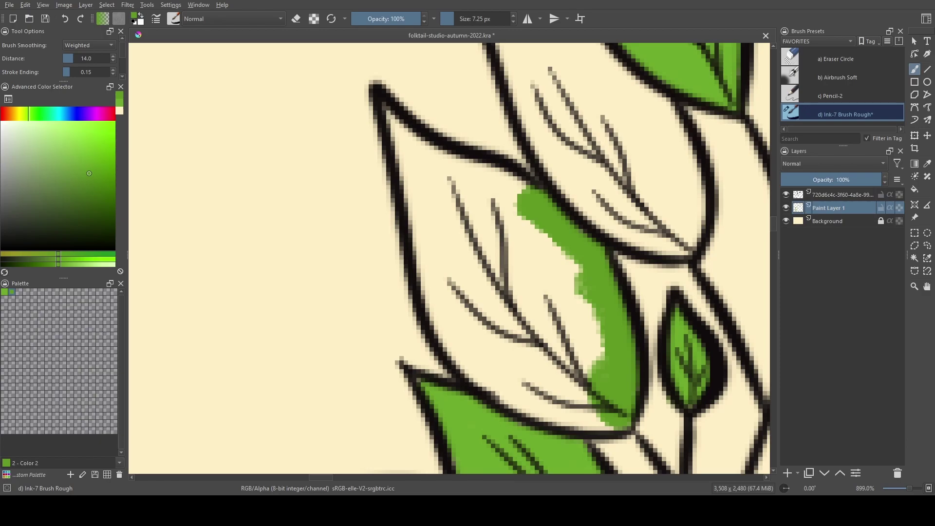
mouse_move(496, 209)
left_mouse_down()
mouse_move(497, 188)
mouse_move(519, 193)
mouse_move(489, 176)
mouse_move(416, 166)
left_mouse_up()
mouse_move(404, 132)
left_mouse_down()
mouse_move(428, 163)
mouse_move(420, 158)
mouse_move(444, 164)
mouse_move(403, 142)
mouse_move(427, 200)
mouse_move(408, 172)
mouse_move(427, 234)
mouse_move(442, 186)
left_mouse_up()
mouse_move(434, 238)
left_mouse_down("shift")
mouse_move(449, 250)
mouse_move(436, 236)
mouse_move(463, 331)
mouse_move(482, 354)
mouse_move(519, 341)
mouse_move(481, 342)
mouse_move(488, 353)
mouse_move(479, 352)
mouse_move(531, 388)
mouse_move(491, 371)
mouse_move(559, 403)
mouse_move(531, 393)
mouse_move(618, 405)
mouse_move(599, 351)
mouse_move(582, 371)
mouse_move(572, 335)
mouse_move(584, 288)
mouse_move(548, 343)
mouse_move(544, 293)
mouse_move(562, 265)
mouse_move(521, 323)
mouse_move(532, 243)
mouse_move(522, 268)
mouse_move(493, 295)
mouse_move(480, 290)
mouse_move(499, 264)
mouse_move(503, 233)
mouse_move(483, 227)
left_mouse_up("shift")
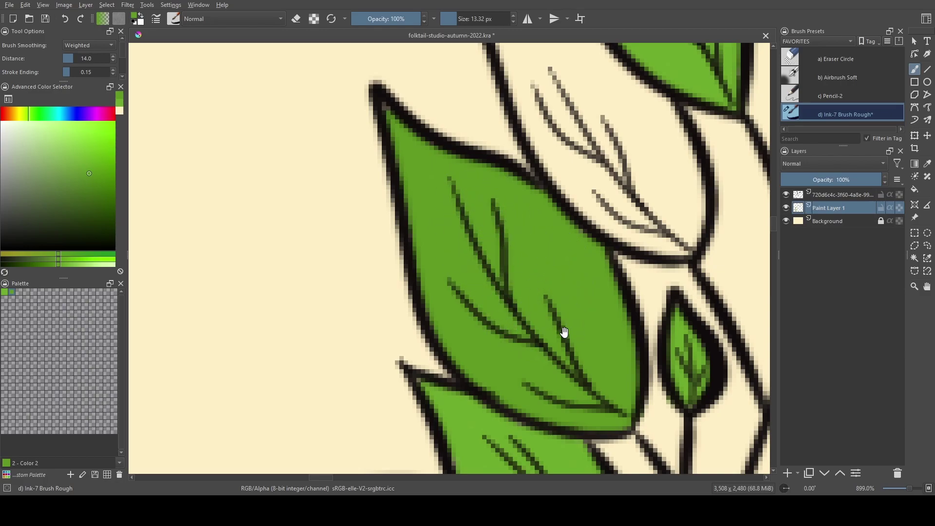
- Sample the lighter green from the leaf below, and switch back to the darker green from the leaf above it
left_click_drag(564, 331, 503, 228)
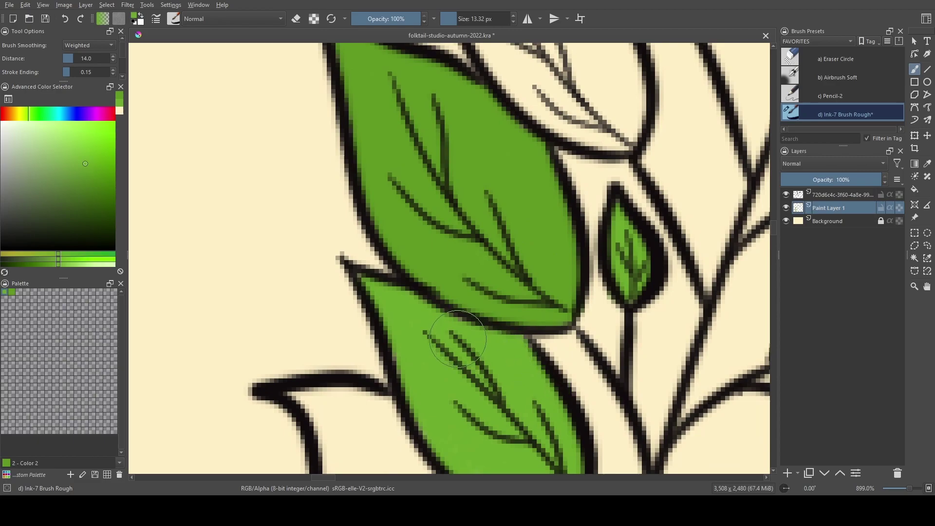
left_click(520, 225, "ctrl")
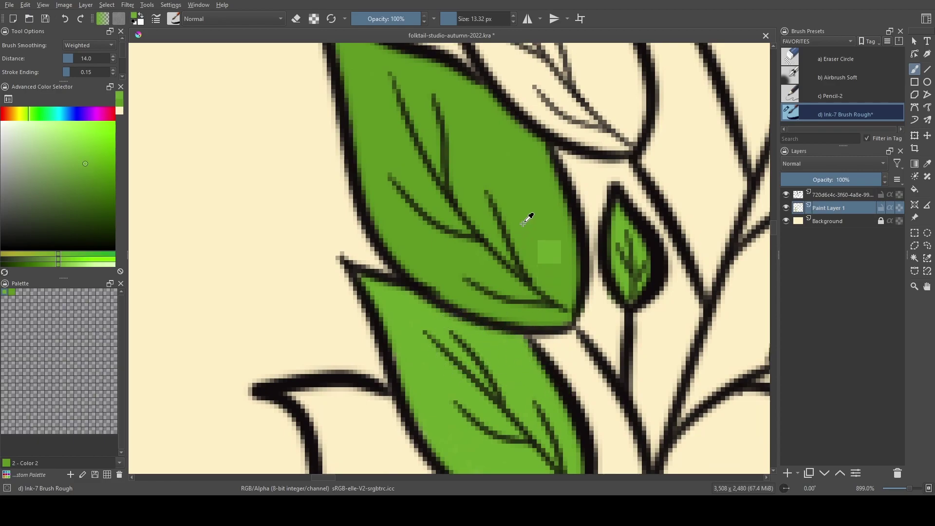
left_click_drag(541, 197, 452, 353)
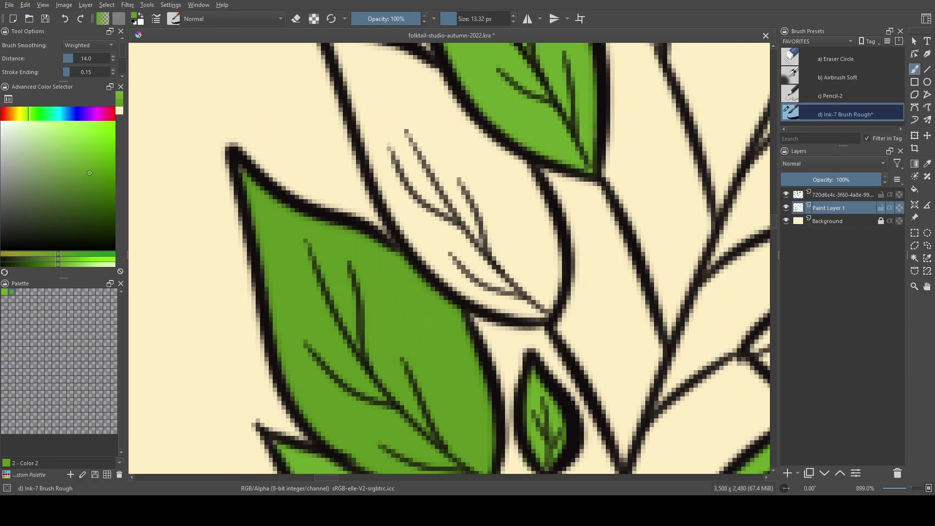
left_click_drag(609, 216, 433, 191)
left_click_drag(518, 291, 502, 260)
scroll(501, 260, "down", 6)
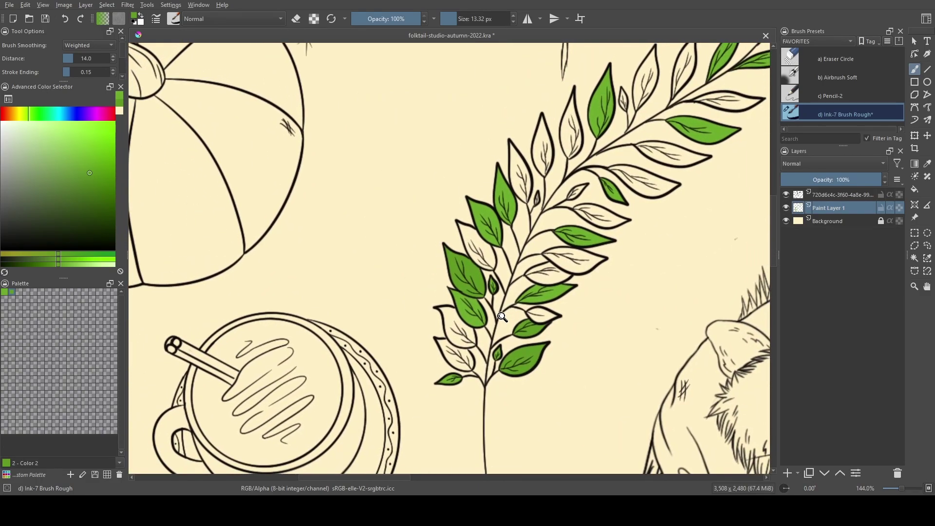
- Delete the second green from the palette and save a noticeably darker green in its place
left_click_drag(604, 220, 534, 268)
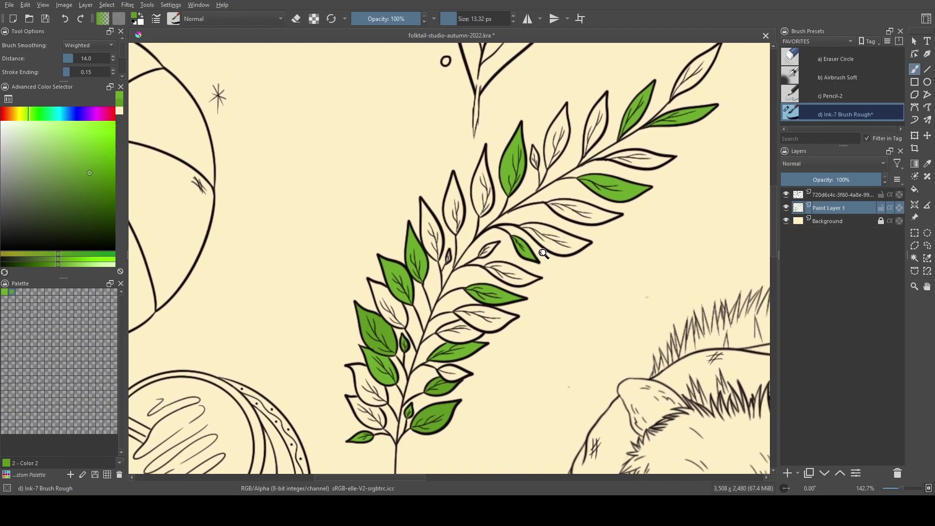
left_click_drag(450, 414, 472, 313)
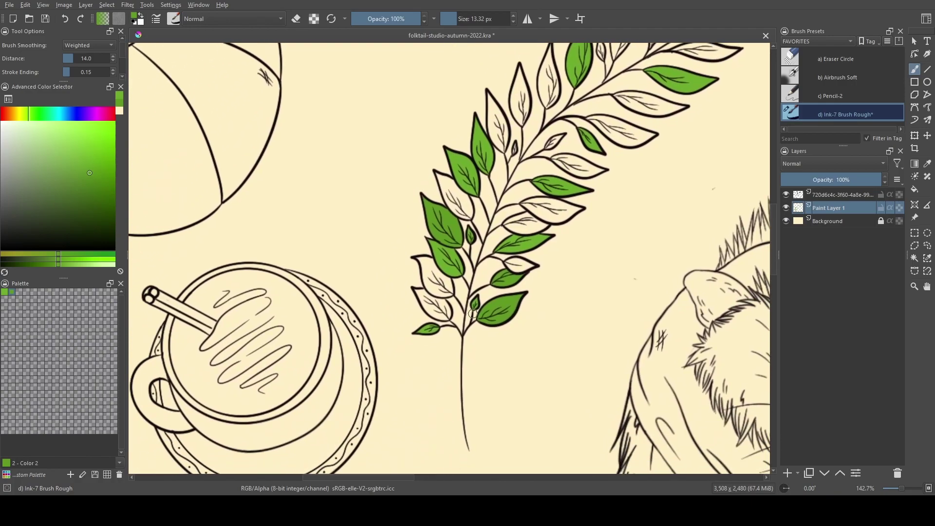
left_click(98, 189)
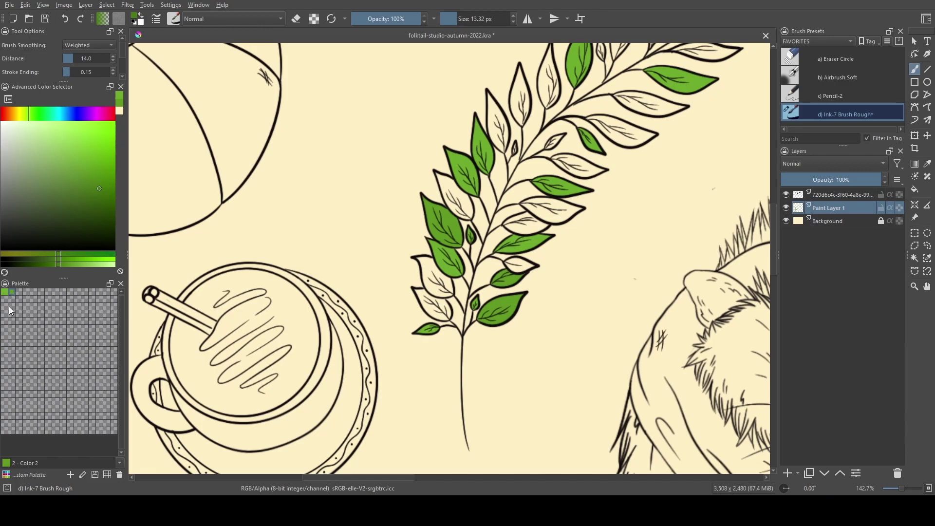
left_click(13, 293)
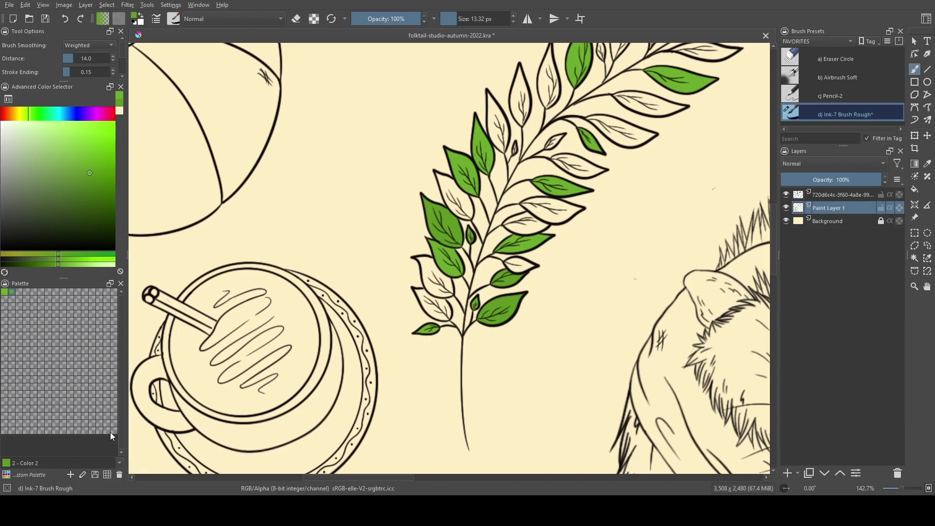
left_click(119, 475)
left_click(102, 196)
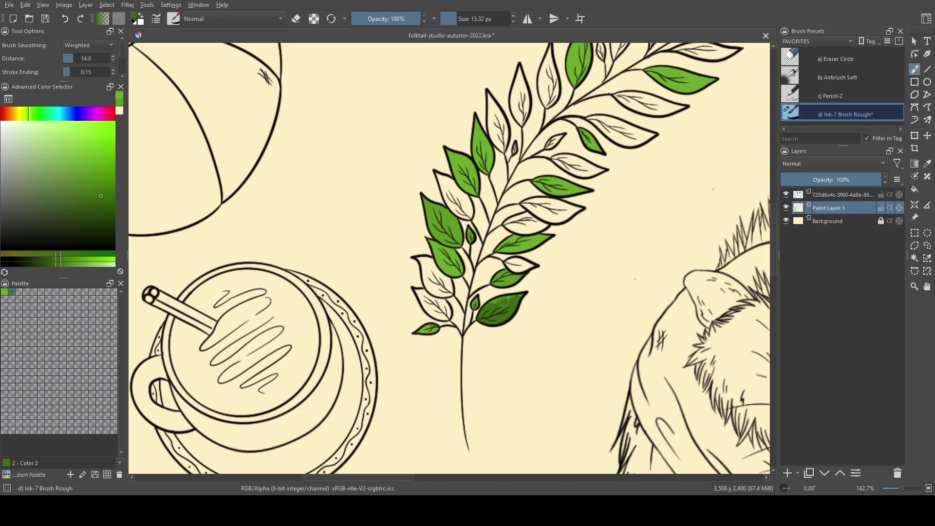
- Recolour the large lowest right-side leaf with the new dark green, reducing the brush to 5.79 px for its tip
left_click_drag(505, 301, 497, 203)
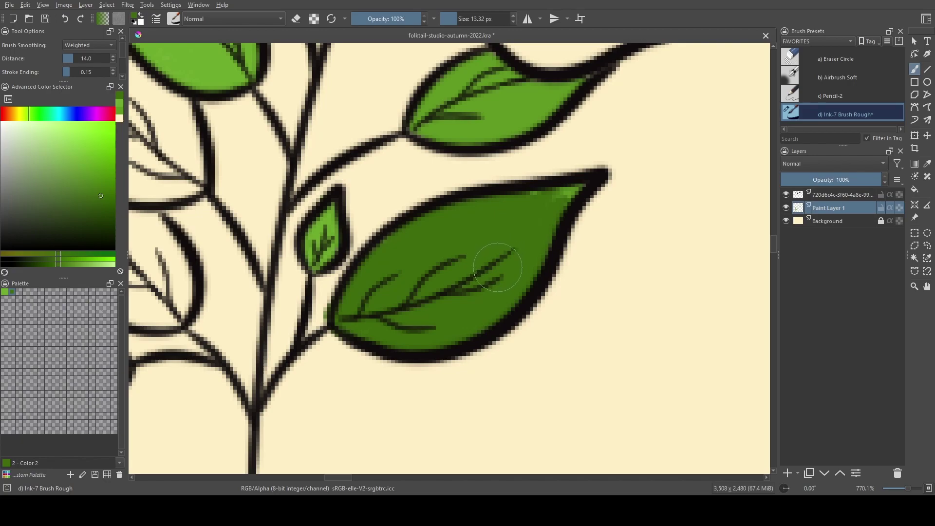
key("bracketleft")
left_click_drag(558, 201, 578, 188)
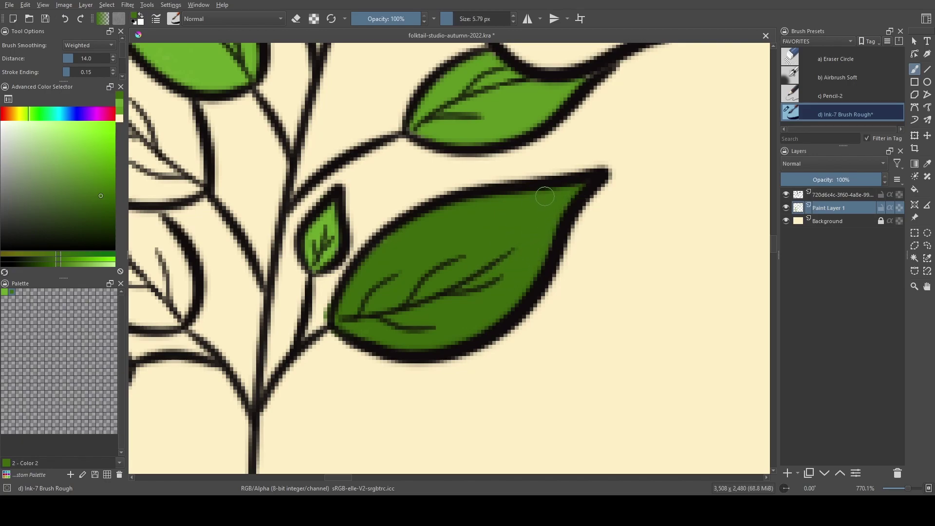
key("e")
key("e")
- Recolour the short right-side leaf above the large lowest one with the dark green and clean its edge
mouse_move(433, 210)
left_mouse_down()
mouse_move(448, 259)
mouse_move(447, 308)
left_mouse_up()
left_click_drag(401, 258, 448, 348)
mouse_move(506, 280)
left_mouse_down()
mouse_move(484, 315)
mouse_move(491, 319)
mouse_move(498, 302)
mouse_move(510, 327)
mouse_move(574, 317)
mouse_move(517, 332)
mouse_move(566, 329)
mouse_move(655, 268)
mouse_move(594, 285)
mouse_move(621, 278)
mouse_move(578, 274)
mouse_move(610, 285)
mouse_move(594, 294)
mouse_move(593, 270)
mouse_move(562, 244)
mouse_move(513, 270)
mouse_move(525, 276)
mouse_move(554, 264)
mouse_move(505, 311)
mouse_move(564, 271)
mouse_move(521, 309)
mouse_move(566, 285)
mouse_move(535, 309)
mouse_move(560, 302)
left_mouse_up()
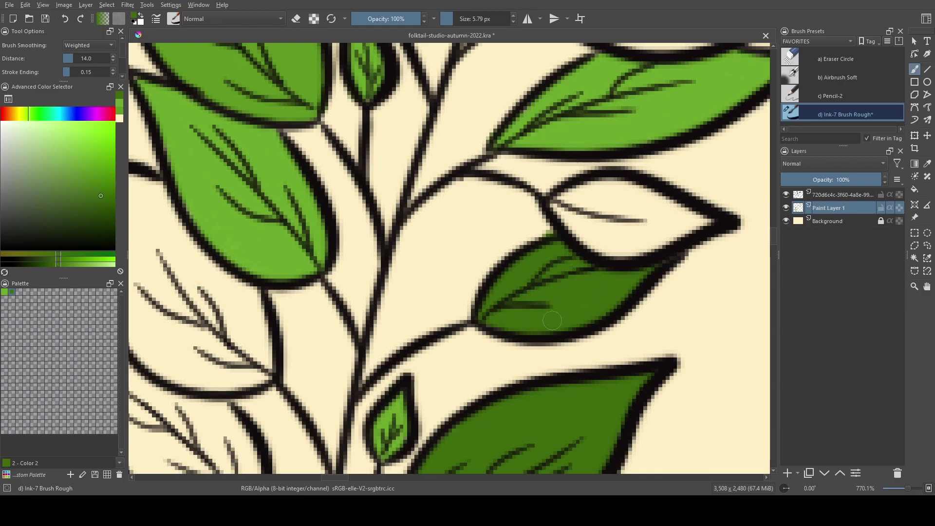
key("e")
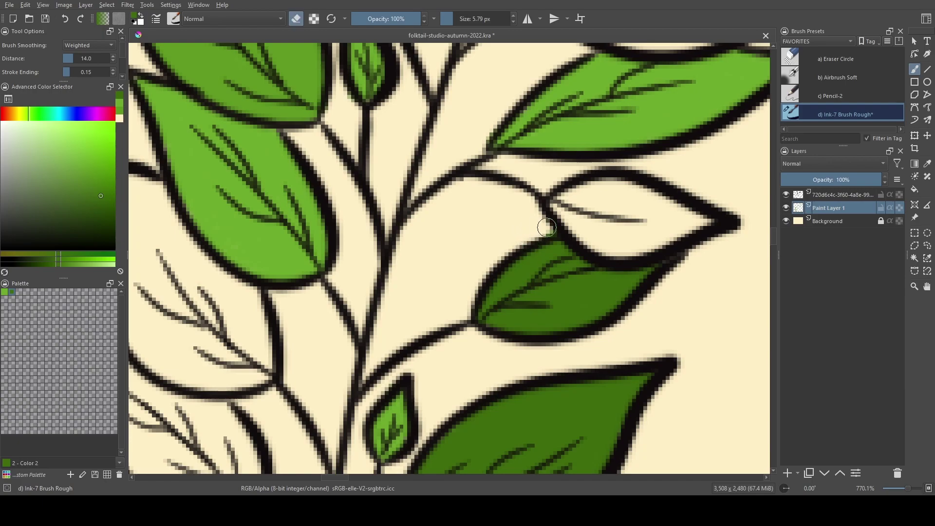
key("e")
- Recolour the large left-side leaf beside the tiny green leaf with the dark green, covering its edges and interior with a 5.76 px brush
left_click_drag(448, 248, 558, 283)
left_click_drag(462, 153, 594, 369)
mouse_move(375, 119)
left_mouse_down()
mouse_move(375, 153)
mouse_move(378, 144)
left_mouse_up()
mouse_move(380, 184)
left_mouse_down()
mouse_move(401, 281)
mouse_move(420, 312)
mouse_move(443, 324)
mouse_move(421, 324)
mouse_move(518, 373)
mouse_move(566, 360)
mouse_move(563, 367)
mouse_move(562, 287)
mouse_move(571, 315)
mouse_move(542, 250)
mouse_move(552, 247)
mouse_move(478, 181)
left_mouse_up()
left_click_drag(377, 132, 455, 166)
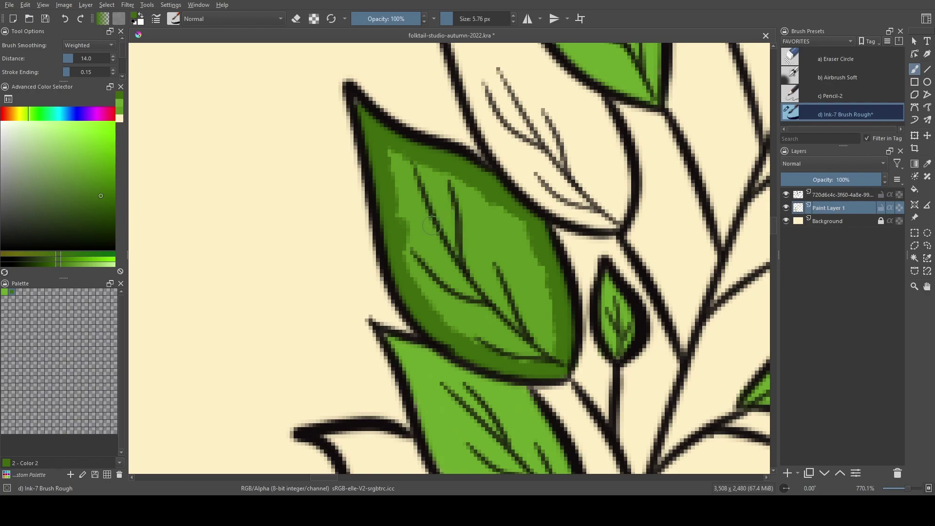
mouse_move(432, 225)
left_mouse_down()
mouse_move(453, 226)
mouse_move(414, 197)
mouse_move(398, 166)
mouse_move(393, 174)
mouse_move(420, 170)
mouse_move(436, 204)
mouse_move(460, 212)
mouse_move(476, 244)
mouse_move(492, 245)
mouse_move(490, 222)
mouse_move(520, 239)
mouse_move(542, 338)
mouse_move(523, 345)
mouse_move(472, 330)
mouse_move(428, 281)
mouse_move(413, 244)
mouse_move(414, 259)
mouse_move(462, 278)
mouse_move(525, 328)
mouse_move(494, 320)
mouse_move(443, 266)
mouse_move(427, 208)
mouse_move(497, 322)
left_mouse_up()
- Fill the unpainted right-side leaf below the small hanging green leaf with dark green, using a 4.19 px brush for edges and 9.91 px inside
mouse_move(538, 261)
left_mouse_down()
mouse_move(403, 279)
mouse_move(365, 328)
mouse_move(361, 378)
mouse_move(419, 224)
mouse_move(449, 271)
mouse_move(387, 334)
mouse_move(453, 229)
mouse_move(394, 292)
left_mouse_up()
mouse_move(516, 224)
left_mouse_down()
mouse_move(479, 210)
mouse_move(559, 260)
mouse_move(604, 265)
mouse_move(607, 282)
left_mouse_up()
mouse_move(634, 238)
left_mouse_down()
mouse_move(592, 250)
mouse_move(519, 239)
mouse_move(526, 278)
mouse_move(519, 275)
mouse_move(562, 279)
mouse_move(548, 288)
mouse_move(571, 270)
left_mouse_up()
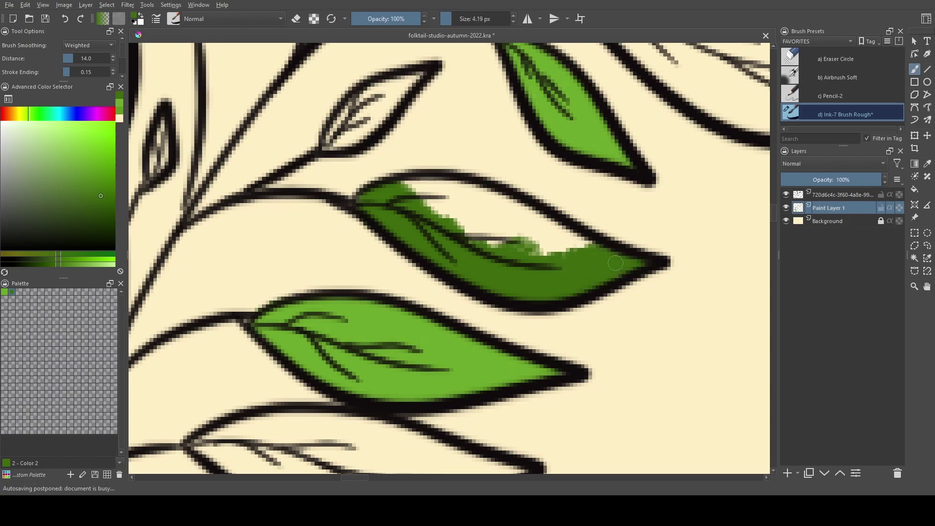
mouse_move(517, 254)
left_mouse_down()
mouse_move(594, 287)
mouse_move(502, 223)
mouse_move(577, 231)
mouse_move(555, 226)
mouse_move(644, 269)
mouse_move(588, 235)
mouse_move(665, 281)
left_mouse_up()
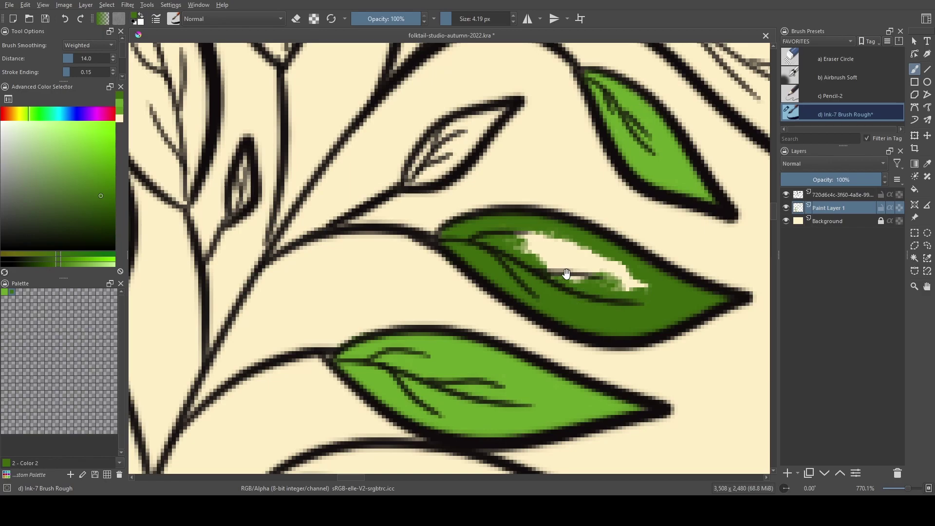
left_click_drag(543, 266, 564, 266, "shift")
mouse_move(558, 263)
left_mouse_down()
mouse_move(508, 233)
mouse_move(590, 270)
mouse_move(638, 273)
left_mouse_up()
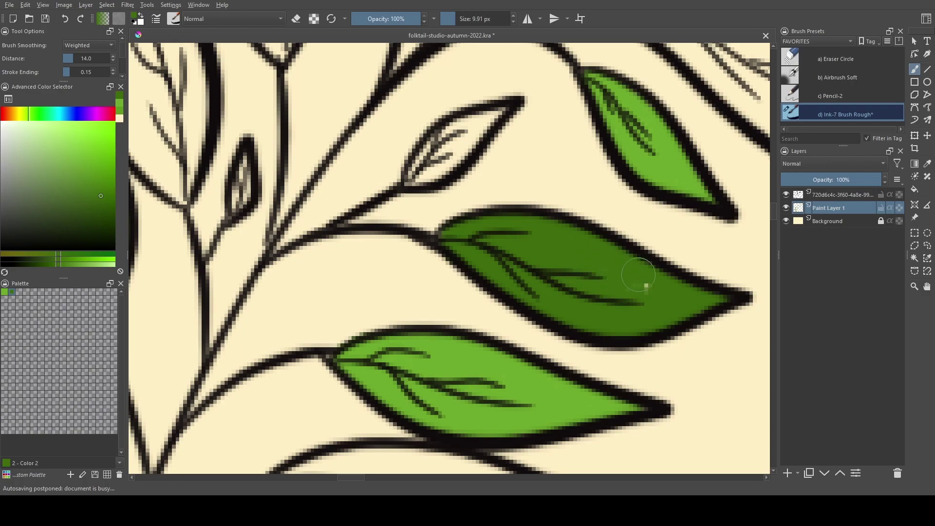
- Fill the tall pointed leaf on the branch's upper left side with dark green and erase the overflow outside its outline
left_click_drag(498, 223, 601, 336)
left_click_drag(498, 201, 551, 300)
mouse_move(515, 340)
left_mouse_down()
mouse_move(509, 360)
mouse_move(506, 341)
mouse_move(525, 327)
mouse_move(540, 222)
mouse_move(519, 170)
mouse_move(533, 262)
left_mouse_up()
mouse_move(532, 179)
left_mouse_down()
mouse_move(536, 141)
mouse_move(529, 159)
mouse_move(565, 256)
mouse_move(521, 219)
left_mouse_up()
mouse_move(511, 235)
left_mouse_down()
mouse_move(494, 316)
mouse_move(500, 302)
mouse_move(498, 339)
mouse_move(507, 349)
mouse_move(536, 238)
mouse_move(529, 310)
mouse_move(548, 275)
mouse_move(533, 373)
mouse_move(528, 316)
mouse_move(520, 352)
mouse_move(538, 344)
mouse_move(539, 360)
mouse_move(554, 290)
mouse_move(546, 377)
mouse_move(524, 422)
mouse_move(532, 431)
mouse_move(493, 361)
mouse_move(526, 393)
left_mouse_up()
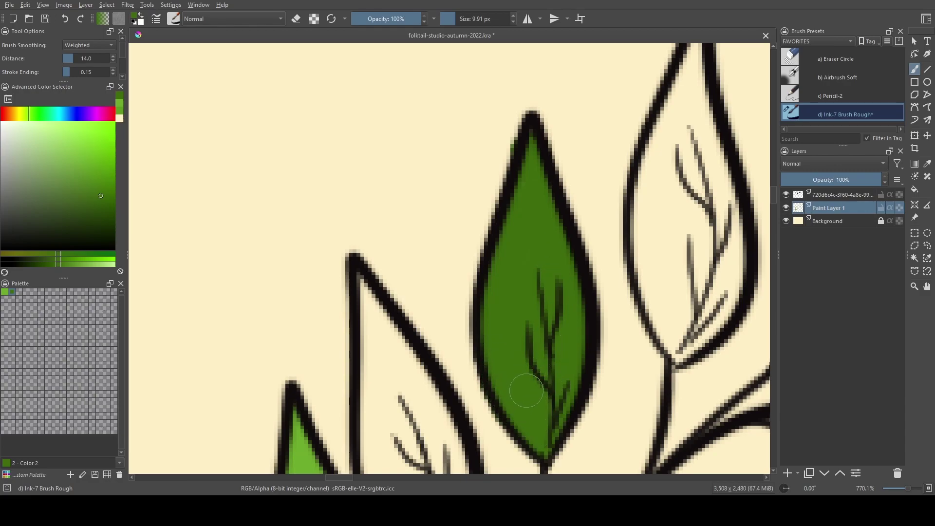
key("e")
left_click_drag(482, 225, 489, 224)
key("e")
- Fill the upper right-side leaf just above the bright green one with dark green and erase the overflow along its upper edge
mouse_move(655, 215)
left_mouse_down()
mouse_move(530, 248)
mouse_move(498, 281)
left_mouse_up()
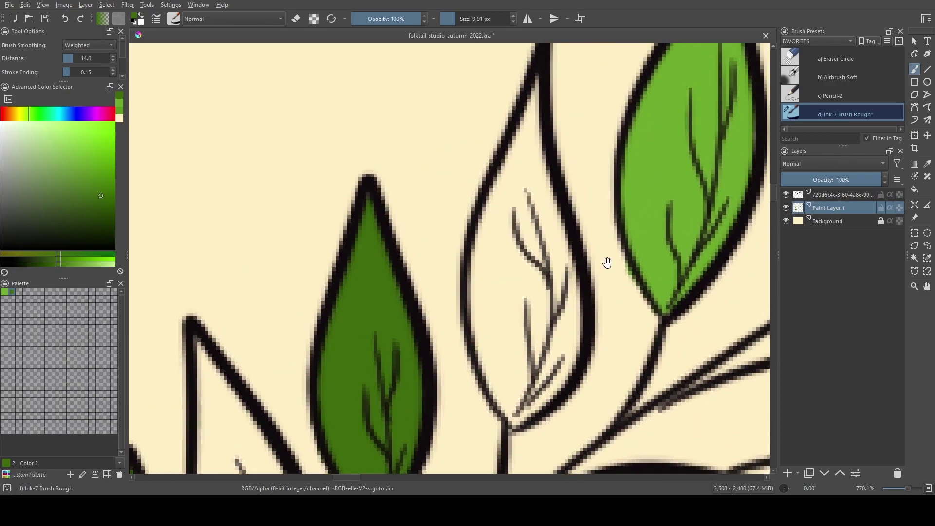
left_click_drag(606, 264, 534, 242)
mouse_move(555, 277)
left_mouse_down("ctrl")
mouse_move(560, 401)
mouse_move(569, 388)
mouse_move(562, 326)
mouse_move(511, 327)
mouse_move(571, 290)
mouse_move(542, 307)
mouse_move(542, 282)
left_mouse_up("ctrl")
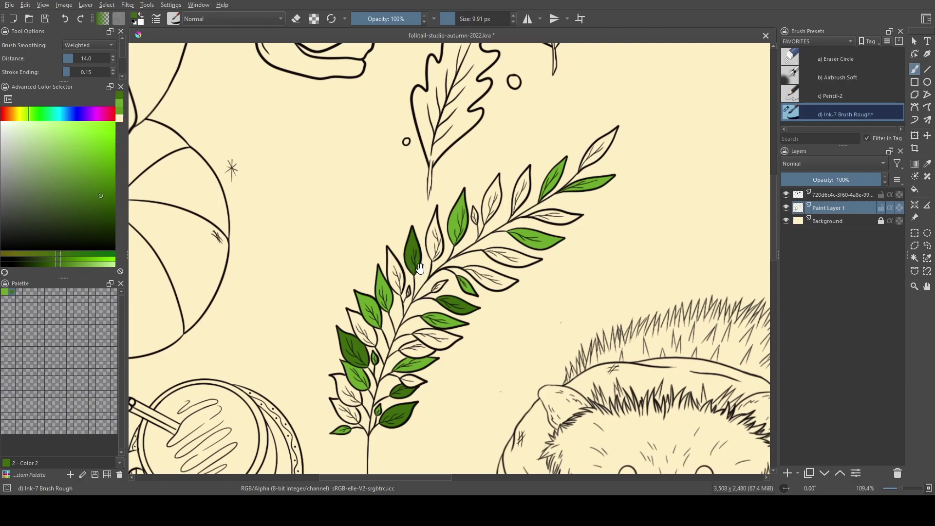
left_click_drag(564, 229, 536, 262)
left_click_drag(509, 313, 501, 200)
mouse_move(515, 150)
left_mouse_down()
mouse_move(512, 187)
mouse_move(562, 341)
left_mouse_up()
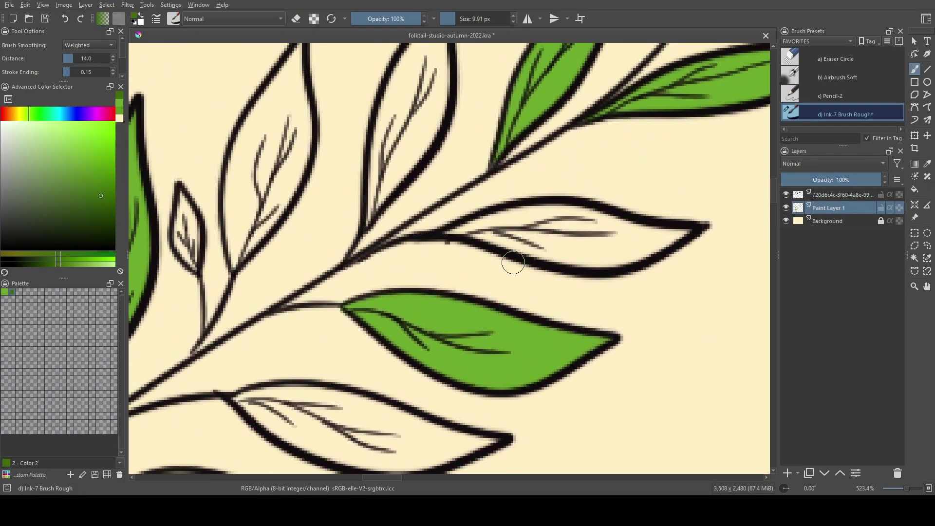
mouse_move(496, 221)
left_mouse_down()
mouse_move(450, 228)
mouse_move(609, 260)
mouse_move(599, 265)
mouse_move(682, 230)
mouse_move(662, 235)
mouse_move(582, 212)
mouse_move(500, 222)
mouse_move(577, 233)
mouse_move(549, 240)
mouse_move(629, 245)
left_mouse_up()
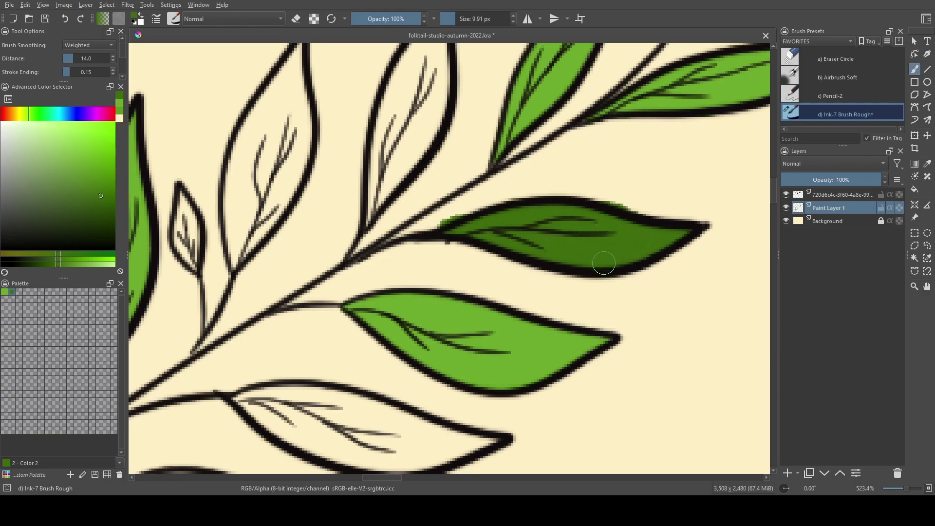
key("e")
left_click_drag(647, 205, 581, 189)
left_click_drag(476, 213, 441, 220)
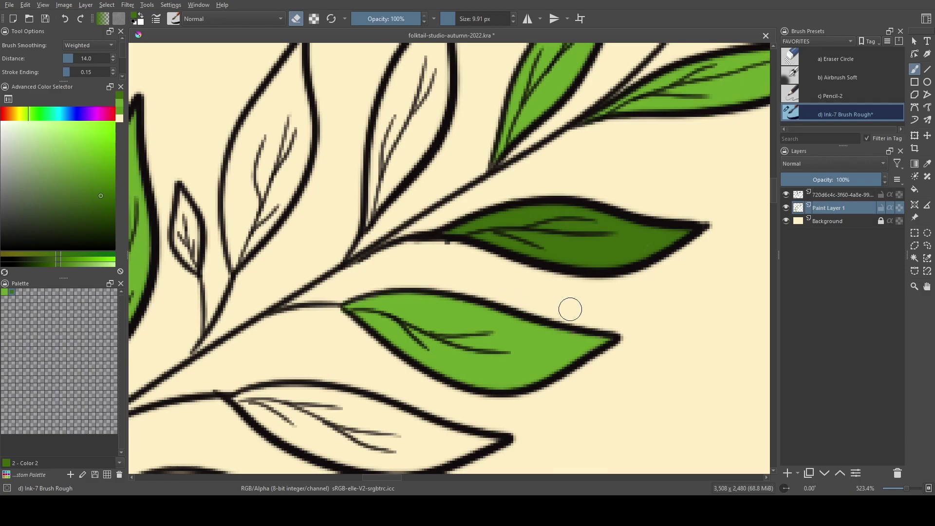
mouse_move(523, 275)
left_mouse_down()
mouse_move(511, 298)
mouse_move(525, 365)
mouse_move(549, 317)
mouse_move(614, 263)
left_mouse_up()
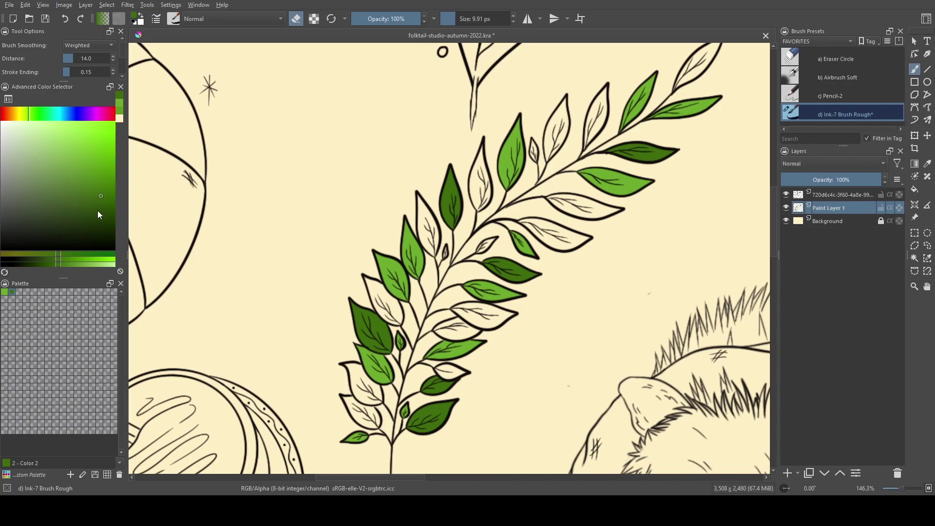
- Try a muted lighter green on the unpainted left-side leaf above the dark green one, and undo the fill
key("e")
mouse_move(100, 191)
left_mouse_down()
mouse_move(89, 172)
mouse_move(57, 189)
mouse_move(54, 168)
mouse_move(63, 169)
left_mouse_up()
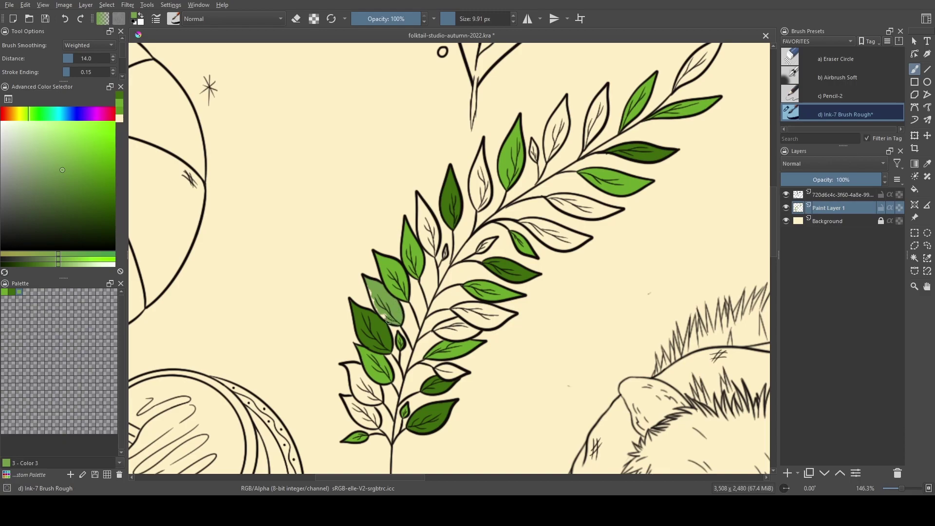
left_click_drag(375, 297, 389, 318)
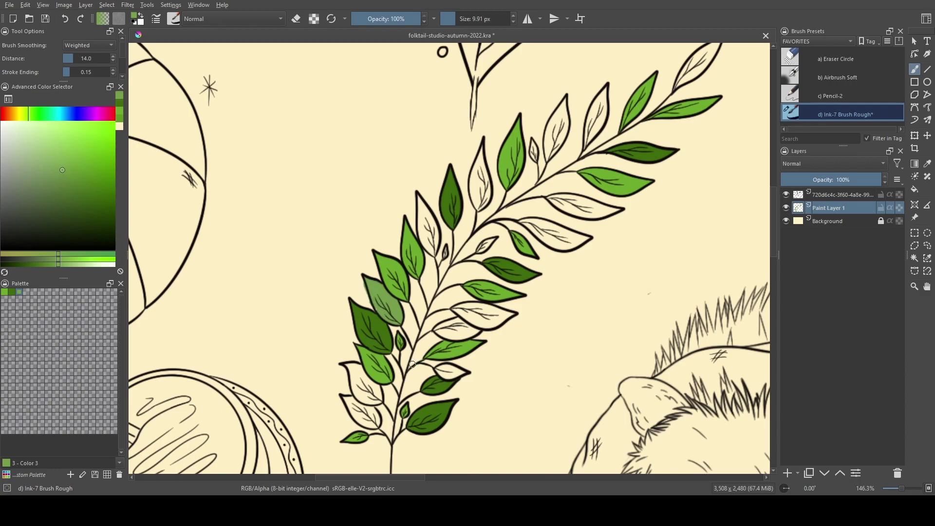
key("ctrl+z")
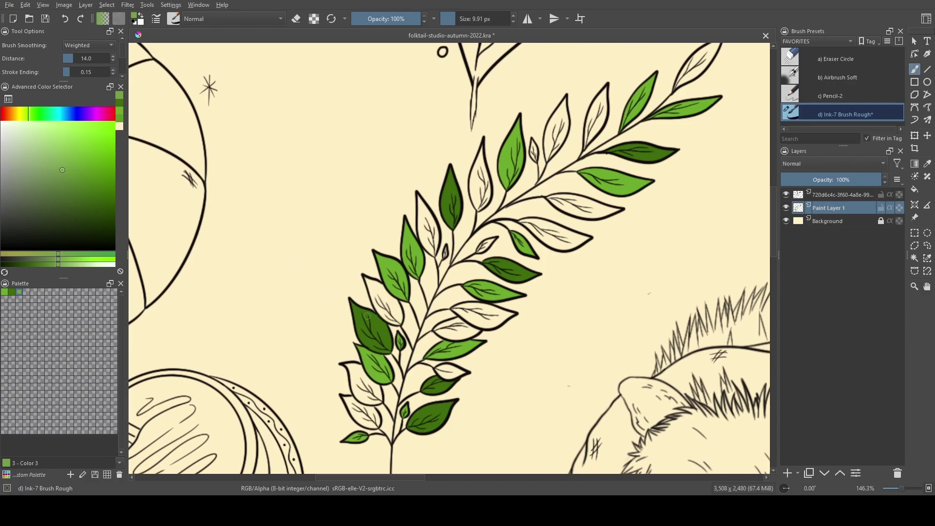
- Shift the hue slightly toward yellow and choose a lighter green, undoing the test strokes on the left-side leaf
left_click(27, 112)
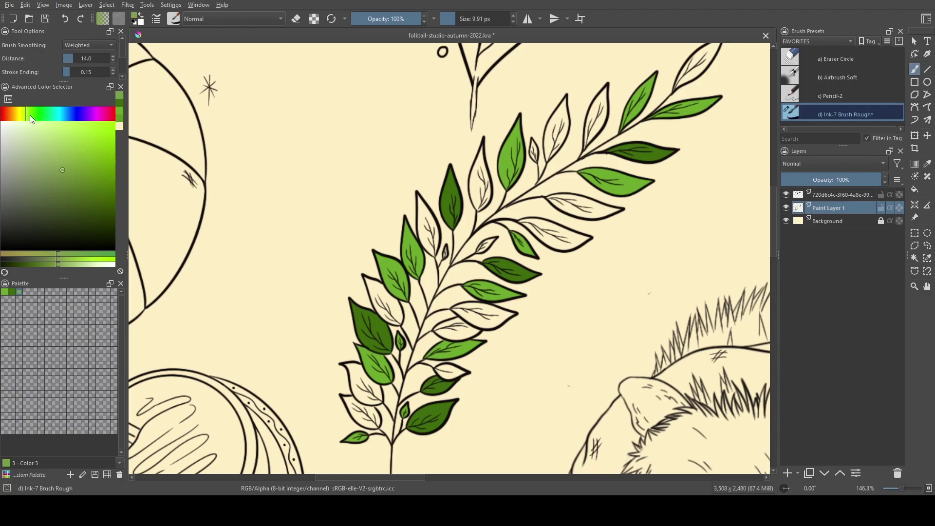
mouse_move(28, 111)
left_mouse_down()
mouse_move(59, 113)
mouse_move(26, 118)
left_mouse_up()
key("e")
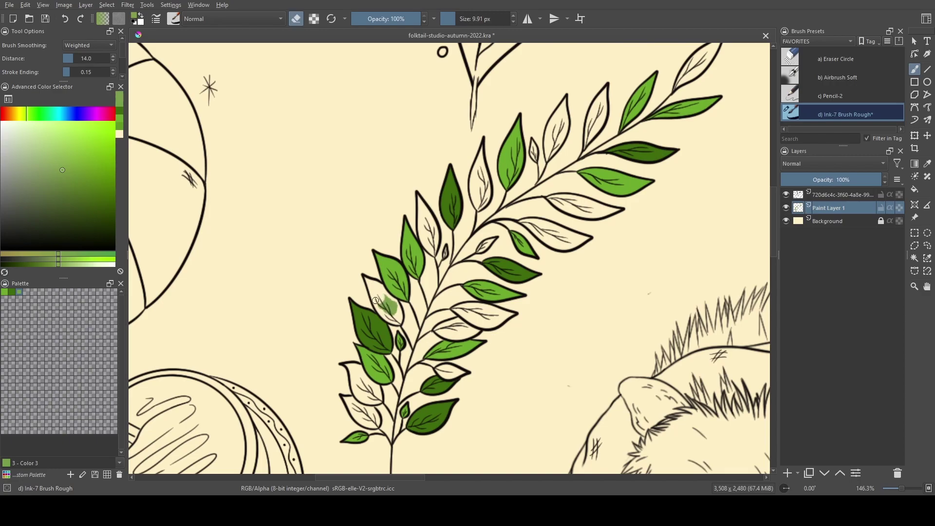
key("e")
key("ctrl+z")
key("ctrl+z")
key("ctrl+z")
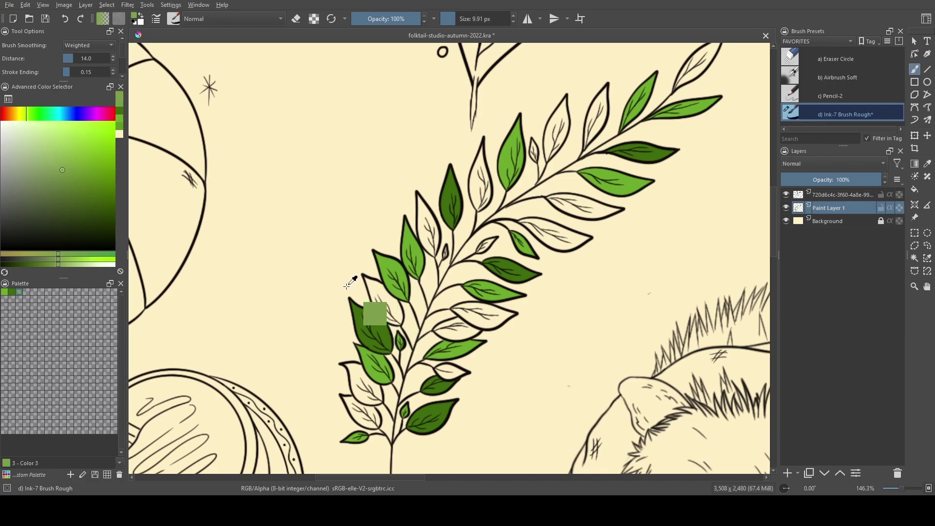
left_click(65, 156)
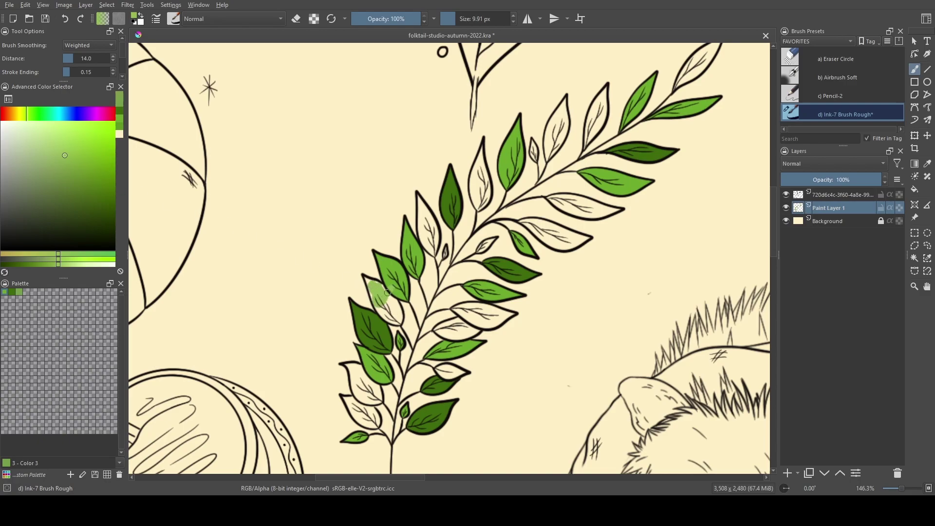
key("ctrl+z")
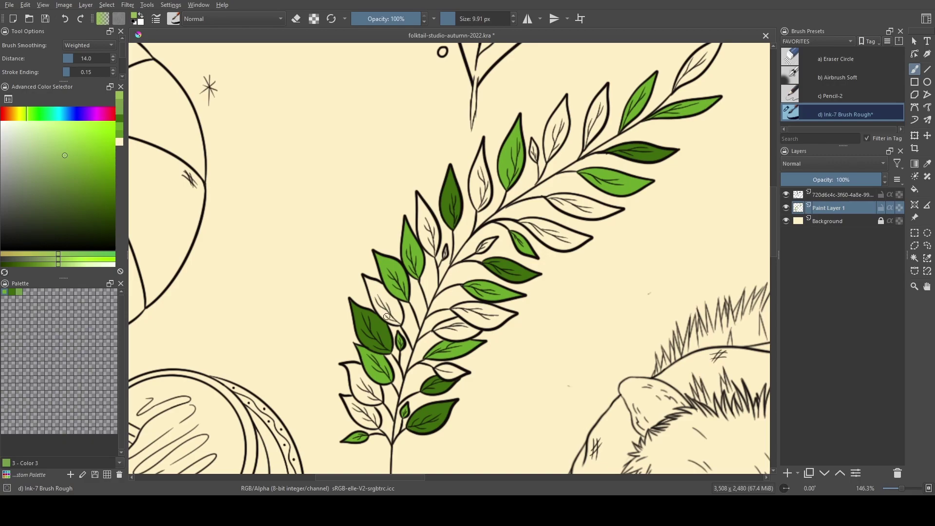
- Fill the left-side leaf above the large dark green one with the light yellowish green
left_click_drag(402, 323, 368, 202)
left_click_drag(321, 234, 443, 313)
mouse_move(368, 246)
left_mouse_down()
mouse_move(353, 209)
mouse_move(364, 223)
mouse_move(408, 235)
mouse_move(447, 287)
mouse_move(480, 303)
mouse_move(467, 310)
mouse_move(442, 287)
mouse_move(492, 319)
mouse_move(506, 355)
mouse_move(499, 408)
mouse_move(441, 377)
mouse_move(408, 341)
mouse_move(401, 316)
mouse_move(407, 334)
mouse_move(398, 327)
mouse_move(370, 263)
mouse_move(368, 241)
mouse_move(382, 239)
mouse_move(404, 252)
mouse_move(433, 346)
mouse_move(471, 340)
mouse_move(489, 361)
mouse_move(373, 282)
left_mouse_up()
mouse_move(481, 349)
left_mouse_down()
mouse_move(397, 304)
mouse_move(381, 281)
left_mouse_up()
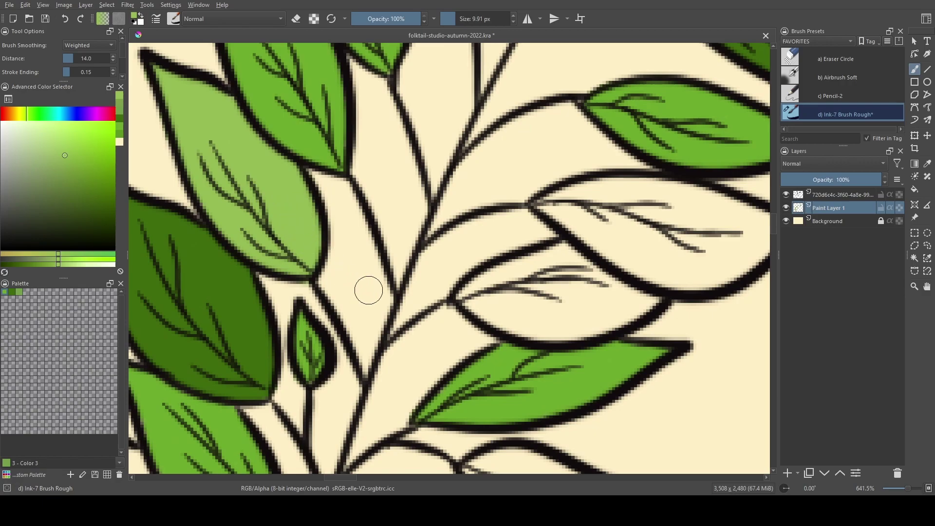
- Fill the small right-side leaf overlapping the short dark one and the left-side leaf below the bright green one with light green
mouse_move(421, 372)
left_mouse_down()
mouse_move(463, 249)
mouse_move(425, 199)
left_mouse_up()
mouse_move(502, 295)
left_mouse_down()
mouse_move(476, 298)
mouse_move(492, 297)
mouse_move(505, 322)
mouse_move(521, 328)
mouse_move(550, 318)
mouse_move(505, 322)
mouse_move(549, 327)
mouse_move(589, 308)
mouse_move(525, 286)
mouse_move(498, 291)
mouse_move(541, 304)
mouse_move(511, 306)
left_mouse_up()
mouse_move(428, 360)
left_mouse_down()
mouse_move(526, 277)
mouse_move(497, 333)
mouse_move(514, 335)
left_mouse_up()
mouse_move(347, 191)
left_mouse_down()
mouse_move(307, 180)
mouse_move(334, 199)
mouse_move(333, 177)
mouse_move(369, 190)
mouse_move(355, 183)
mouse_move(395, 239)
mouse_move(390, 246)
mouse_move(445, 277)
mouse_move(454, 334)
mouse_move(415, 338)
mouse_move(378, 324)
mouse_move(387, 334)
mouse_move(356, 313)
mouse_move(329, 234)
mouse_move(346, 202)
mouse_move(370, 295)
mouse_move(399, 273)
mouse_move(423, 284)
mouse_move(436, 309)
left_mouse_up()
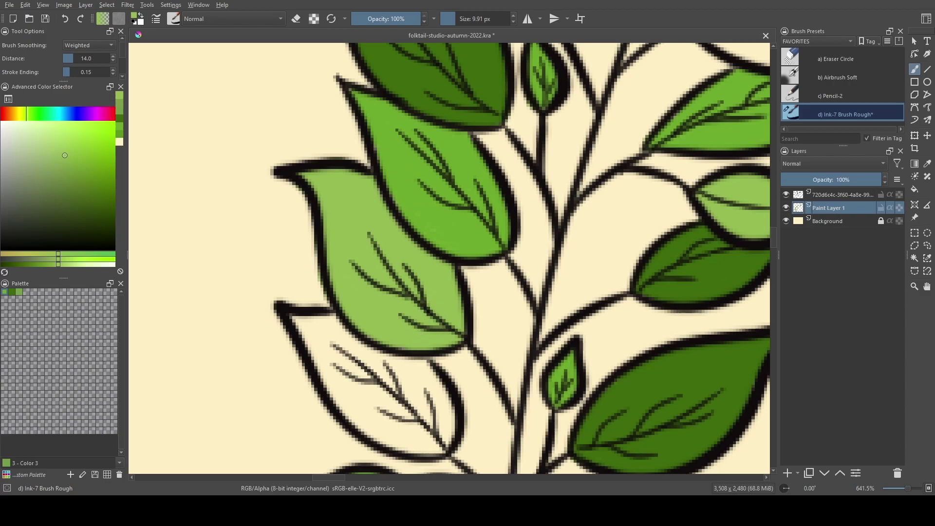
- Fill the two overlapping leaves at the middle of the branch's right side with light green
left_click_drag(507, 324, 400, 433)
mouse_move(492, 226)
left_mouse_down()
mouse_move(474, 259)
mouse_move(345, 387)
left_mouse_up()
mouse_move(449, 293)
left_mouse_down()
mouse_move(542, 251)
mouse_move(547, 276)
mouse_move(560, 266)
mouse_move(552, 267)
mouse_move(594, 293)
mouse_move(626, 298)
mouse_move(568, 324)
left_mouse_up()
mouse_move(555, 327)
left_mouse_down()
mouse_move(479, 315)
mouse_move(490, 323)
mouse_move(462, 306)
mouse_move(470, 287)
mouse_move(531, 278)
mouse_move(502, 293)
mouse_move(539, 304)
mouse_move(578, 294)
mouse_move(532, 298)
left_mouse_up()
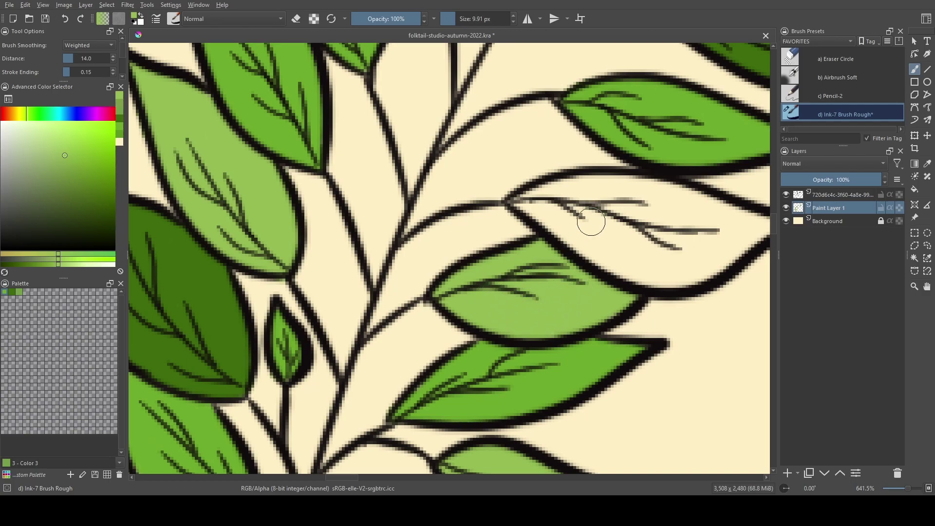
mouse_move(622, 233)
left_mouse_down()
mouse_move(601, 238)
mouse_move(570, 223)
mouse_move(548, 292)
left_mouse_up()
mouse_move(482, 282)
left_mouse_down()
mouse_move(447, 286)
mouse_move(467, 281)
mouse_move(509, 322)
mouse_move(495, 317)
mouse_move(545, 346)
mouse_move(622, 355)
mouse_move(698, 296)
mouse_move(662, 329)
mouse_move(632, 289)
mouse_move(604, 275)
mouse_move(540, 268)
mouse_move(568, 272)
mouse_move(552, 265)
mouse_move(474, 278)
mouse_move(502, 270)
mouse_move(548, 299)
mouse_move(606, 288)
mouse_move(579, 323)
mouse_move(610, 297)
mouse_move(627, 317)
mouse_move(612, 326)
mouse_move(673, 299)
left_mouse_up()
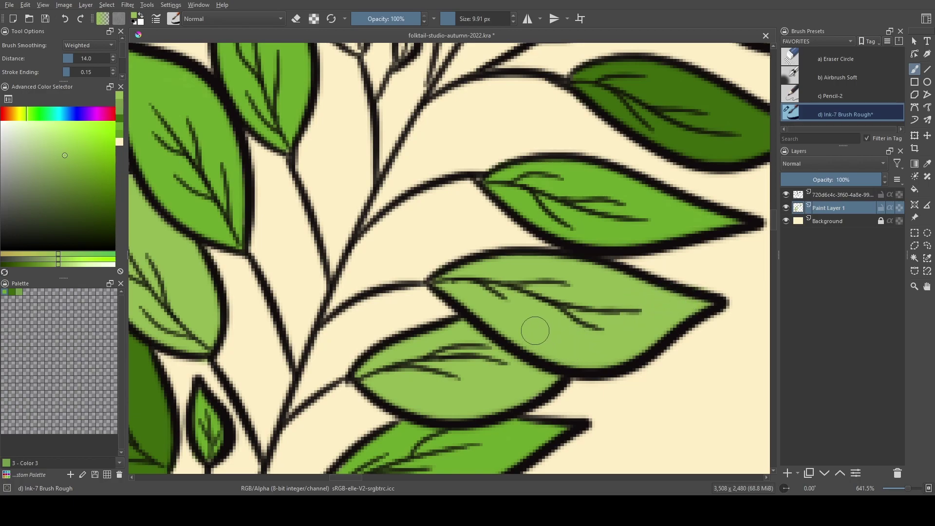
- Fill the tiny leaf beneath the tall dark left-side leaf with light green and erase the overflow with a 4.31 px eraser
mouse_move(462, 183)
left_mouse_down()
mouse_move(506, 280)
mouse_move(541, 326)
left_mouse_up()
mouse_move(496, 187)
left_mouse_down()
mouse_move(531, 283)
mouse_move(526, 292)
mouse_move(531, 253)
mouse_move(527, 294)
left_mouse_up()
key("e")
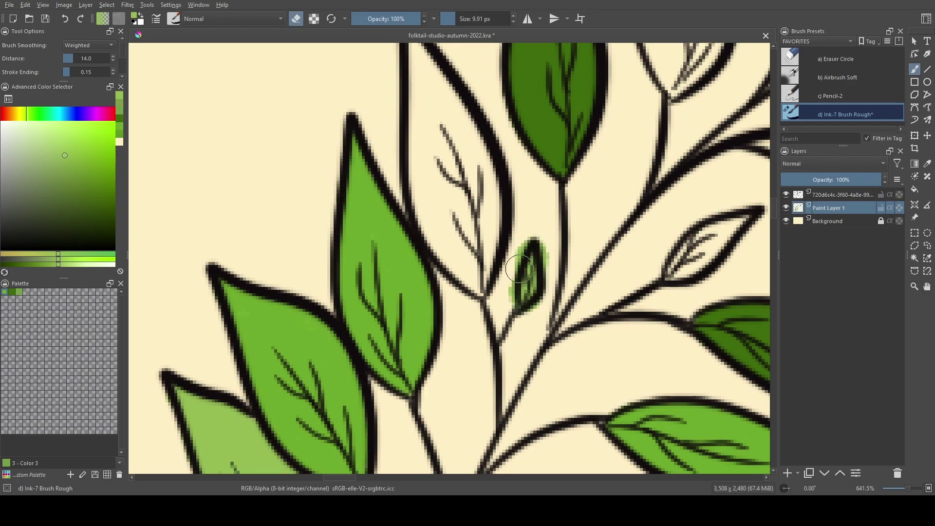
key("bracketleft")
left_click_drag(526, 233, 529, 244)
left_click_drag(515, 291, 517, 326)
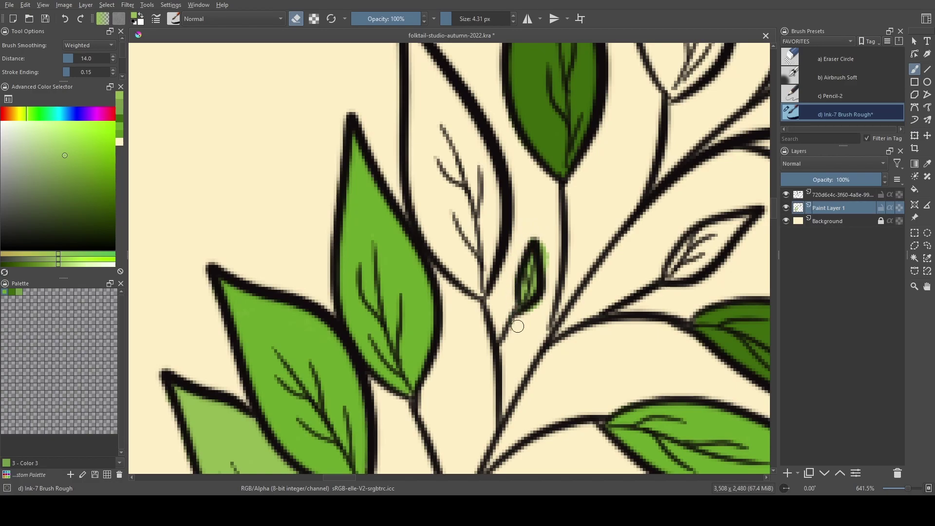
mouse_move(544, 254)
left_mouse_down()
mouse_move(534, 198)
mouse_move(572, 263)
left_mouse_up()
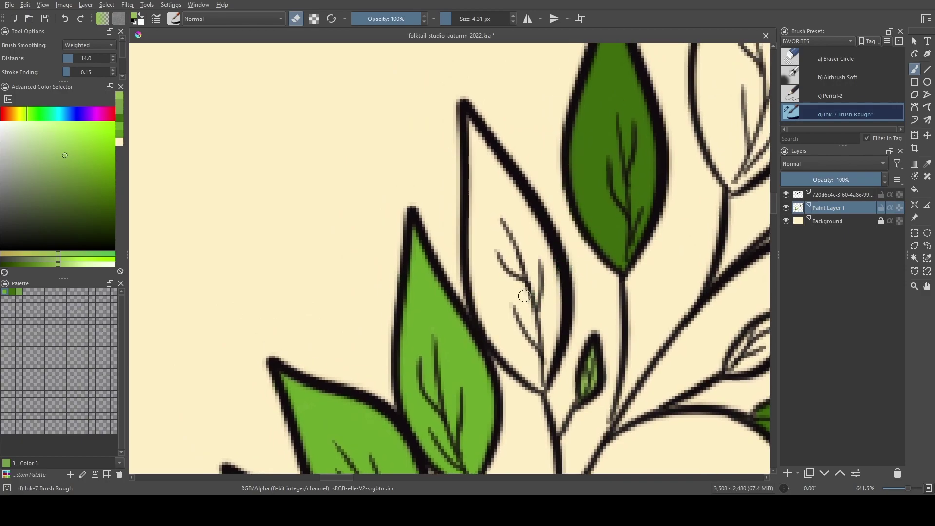
- Fill the left-side leaf between the bright green leaf and the tall dark one with light green, adjusting the brush to 6.70 px
key("e")
mouse_move(489, 323)
left_mouse_down()
mouse_move(471, 231)
mouse_move(470, 245)
mouse_move(474, 118)
mouse_move(489, 309)
mouse_move(481, 276)
mouse_move(500, 286)
mouse_move(527, 285)
left_mouse_up()
mouse_move(520, 281)
left_mouse_down()
mouse_move(484, 167)
mouse_move(501, 209)
mouse_move(533, 246)
mouse_move(548, 302)
mouse_move(529, 379)
mouse_move(526, 370)
left_mouse_up()
key("bracketleft")
key("bracketleft")
key("bracketleft")
mouse_move(533, 318)
left_mouse_down()
mouse_move(529, 371)
mouse_move(543, 380)
mouse_move(491, 328)
mouse_move(482, 260)
mouse_move(525, 316)
mouse_move(527, 299)
mouse_move(501, 325)
mouse_move(519, 350)
left_mouse_up()
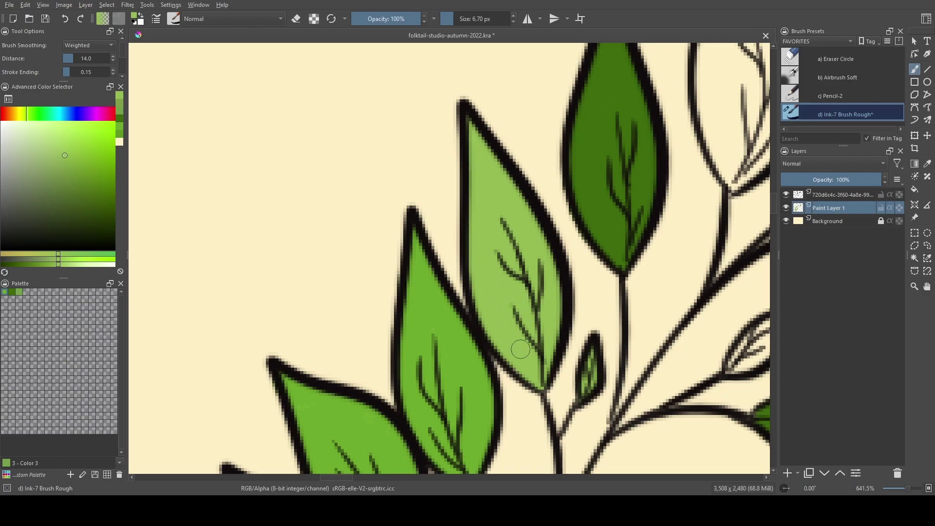
double_click(831, 195)
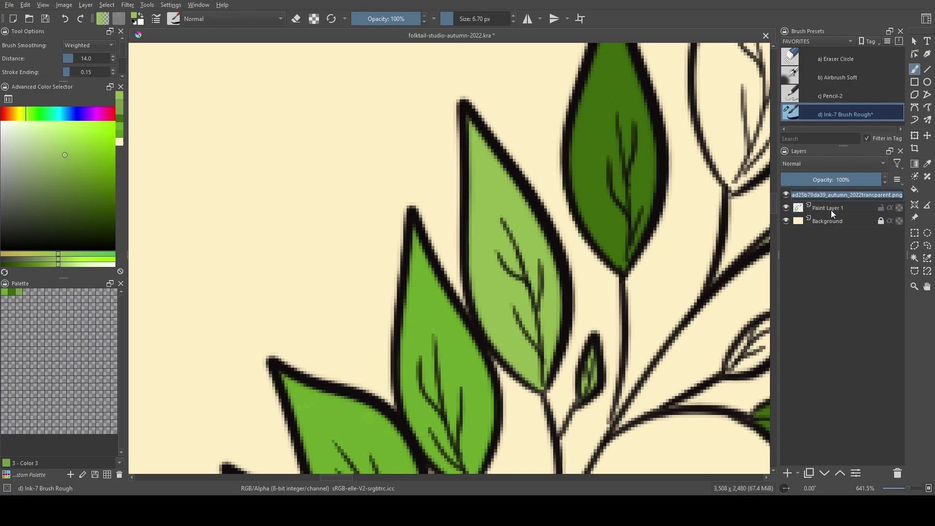
key("ctrl+v")
left_click(826, 208)
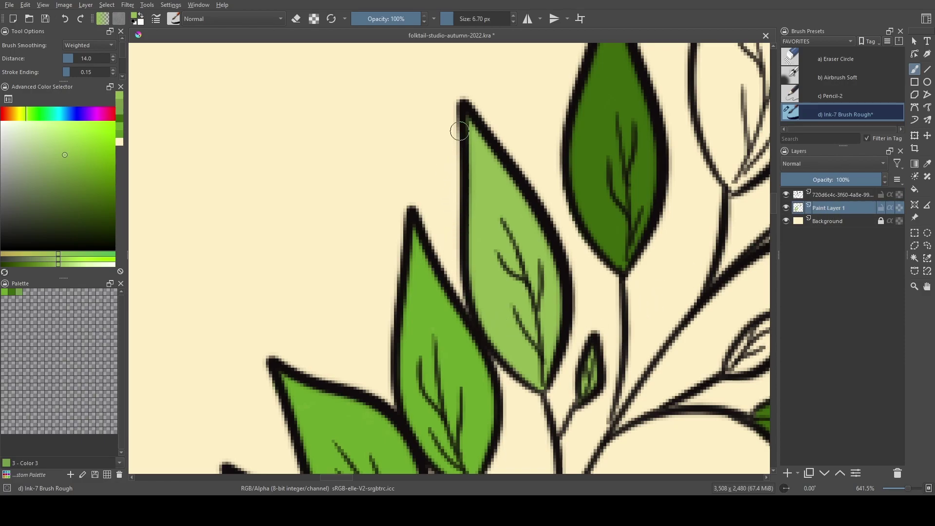
mouse_move(429, 150)
left_mouse_down()
mouse_move(516, 102)
mouse_move(436, 149)
mouse_move(503, 113)
left_mouse_up()
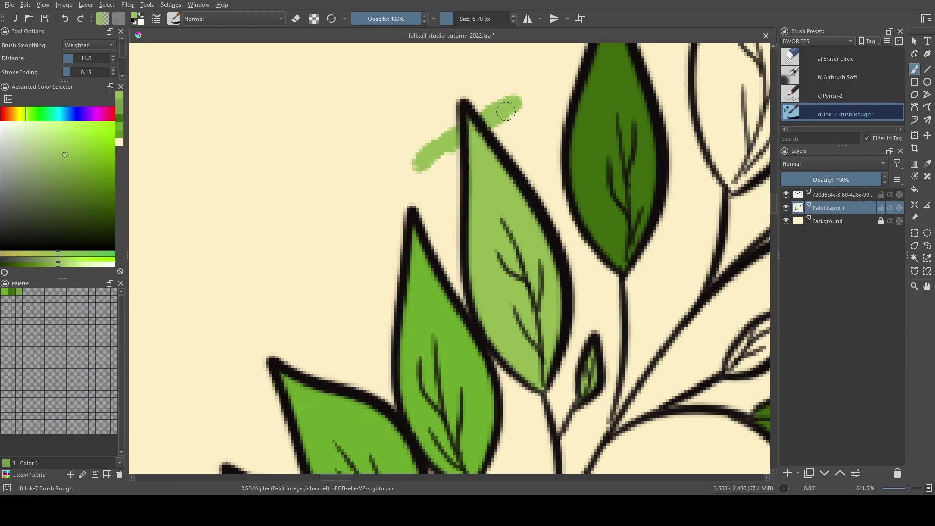
key("ctrl")
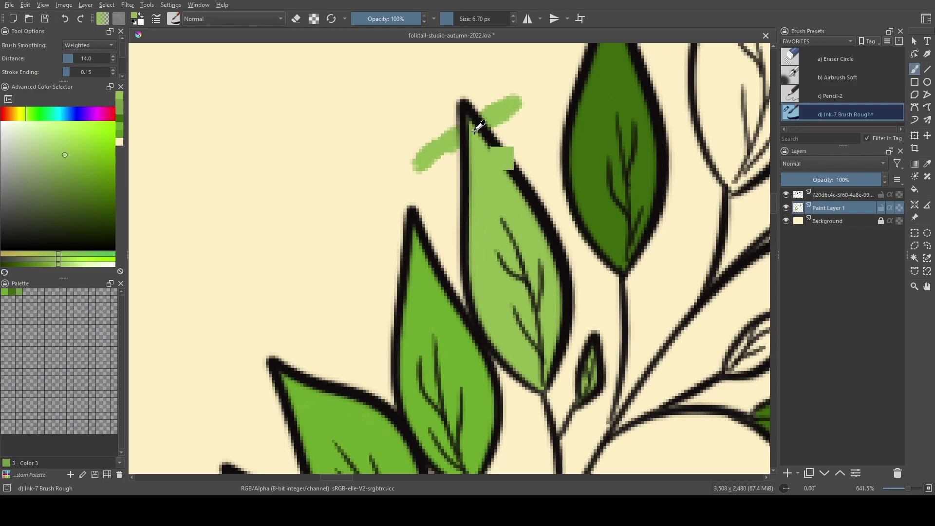
key("ctrl+z")
- Fill the tiny leaf beside the tall bright green leaf on the branch's upper left side with light green
left_click_drag(616, 250, 489, 196)
mouse_move(517, 240)
left_mouse_down()
mouse_move(472, 274)
mouse_move(515, 246)
mouse_move(499, 265)
mouse_move(544, 219)
mouse_move(516, 245)
mouse_move(533, 232)
mouse_move(513, 232)
mouse_move(488, 262)
mouse_move(516, 235)
left_mouse_up()
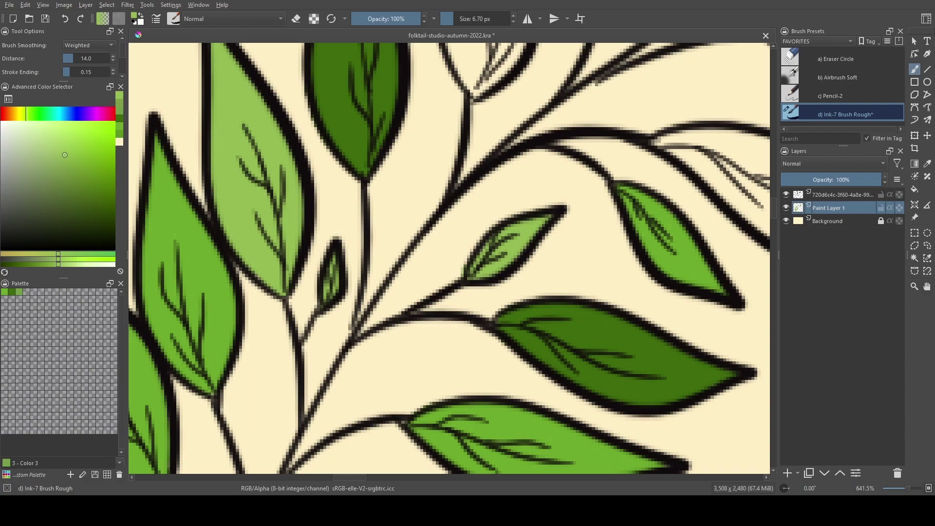
scroll(569, 259, "down", 10)
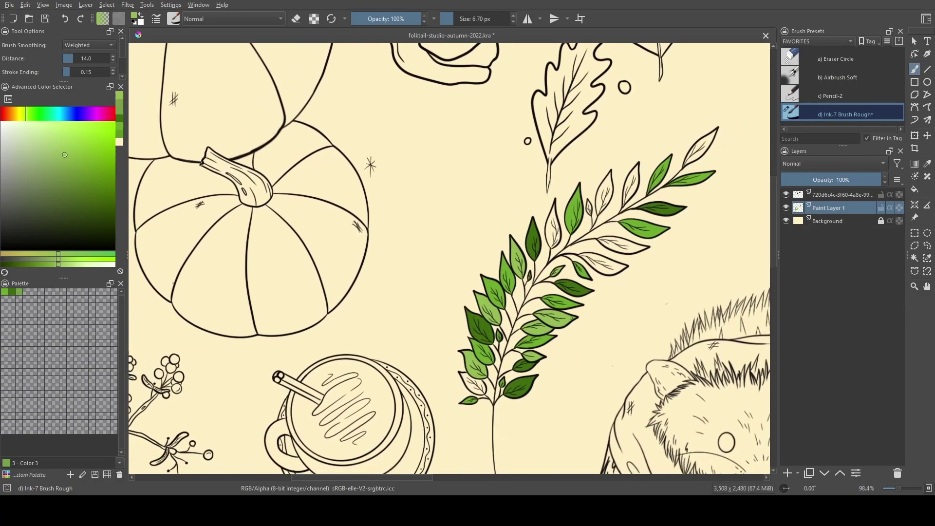
left_click_drag(606, 258, 487, 301)
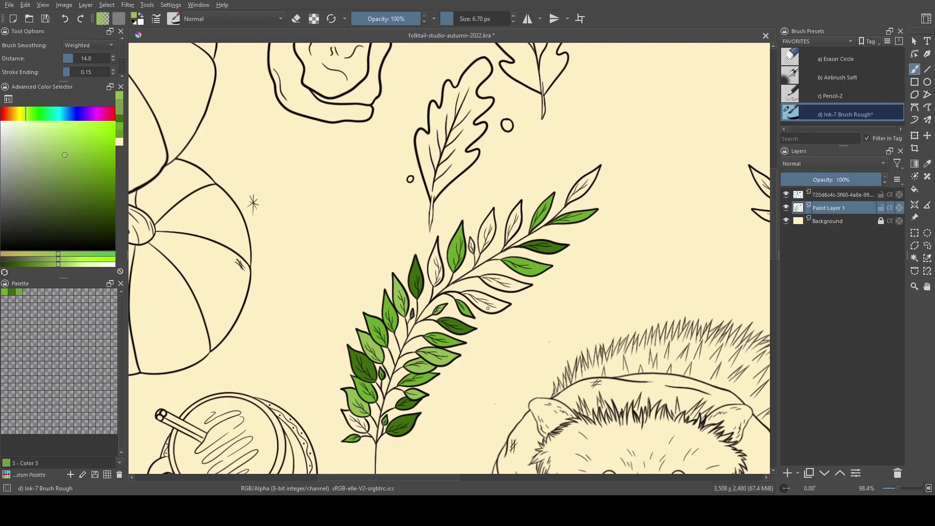
left_click_drag(495, 311, 497, 333)
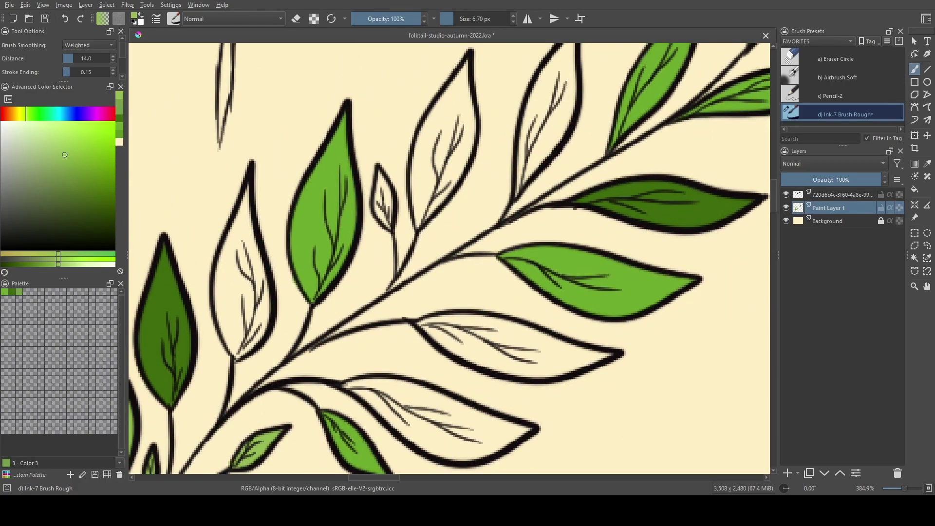
mouse_move(374, 194)
left_mouse_down()
mouse_move(384, 194)
mouse_move(380, 179)
left_mouse_up()
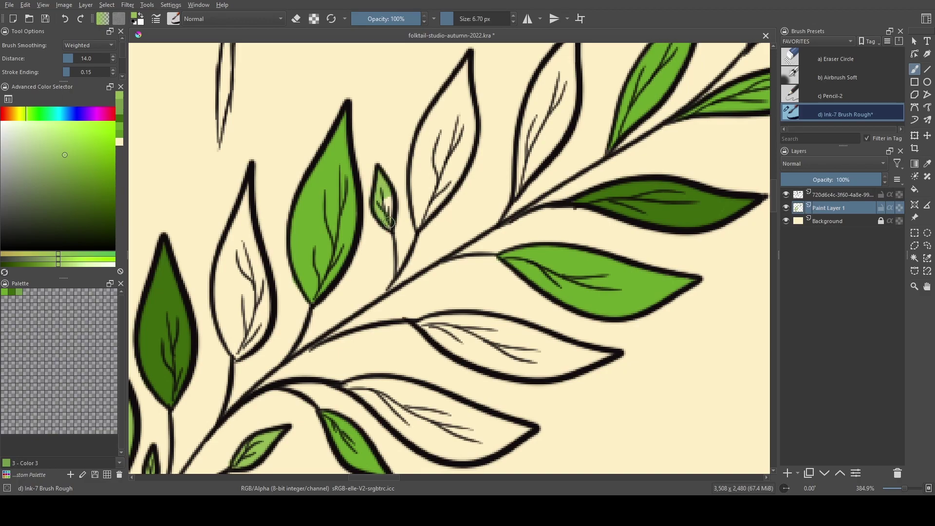
left_click_drag(389, 224, 388, 195)
- Fill the blank left-side leaf next to the topmost bright green one and the leaf at the branch's tip with light green, erasing any overflow
left_click_drag(536, 148, 457, 287)
mouse_move(457, 287)
left_mouse_down()
mouse_move(441, 330)
mouse_move(442, 289)
mouse_move(468, 220)
mouse_move(453, 241)
mouse_move(494, 174)
mouse_move(493, 239)
mouse_move(480, 275)
mouse_move(491, 255)
mouse_move(452, 315)
mouse_move(469, 264)
mouse_move(479, 266)
mouse_move(472, 263)
mouse_move(488, 191)
mouse_move(458, 269)
left_mouse_up()
left_click_drag(468, 234, 459, 253)
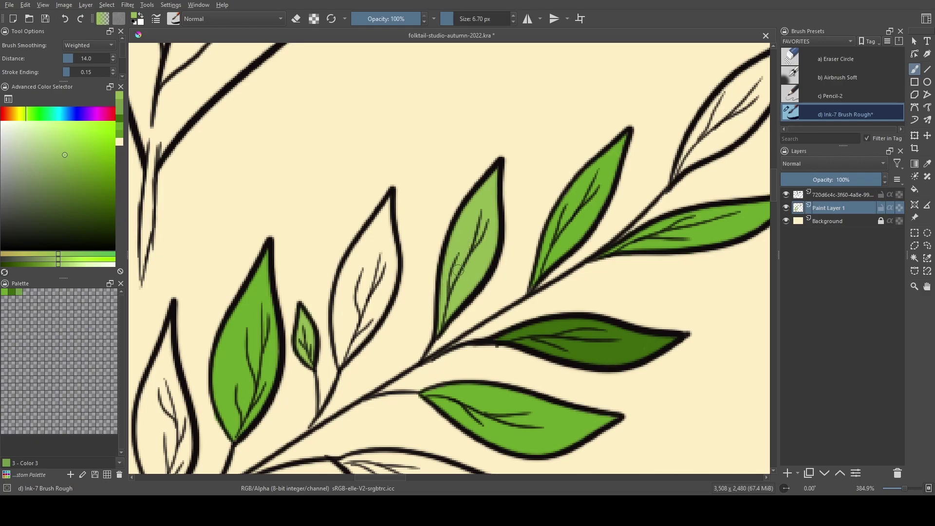
left_click_drag(583, 162, 411, 279)
mouse_move(504, 288)
left_mouse_down()
mouse_move(554, 220)
mouse_move(523, 242)
mouse_move(591, 186)
mouse_move(555, 201)
mouse_move(600, 181)
mouse_move(630, 151)
mouse_move(594, 222)
mouse_move(616, 181)
mouse_move(569, 246)
mouse_move(589, 229)
mouse_move(558, 261)
mouse_move(505, 287)
mouse_move(563, 214)
mouse_move(543, 231)
mouse_move(583, 199)
mouse_move(545, 228)
mouse_move(605, 177)
mouse_move(563, 236)
mouse_move(577, 226)
mouse_move(537, 259)
mouse_move(569, 230)
mouse_move(539, 251)
mouse_move(554, 223)
mouse_move(563, 218)
mouse_move(564, 237)
mouse_move(579, 228)
mouse_move(530, 266)
left_mouse_up()
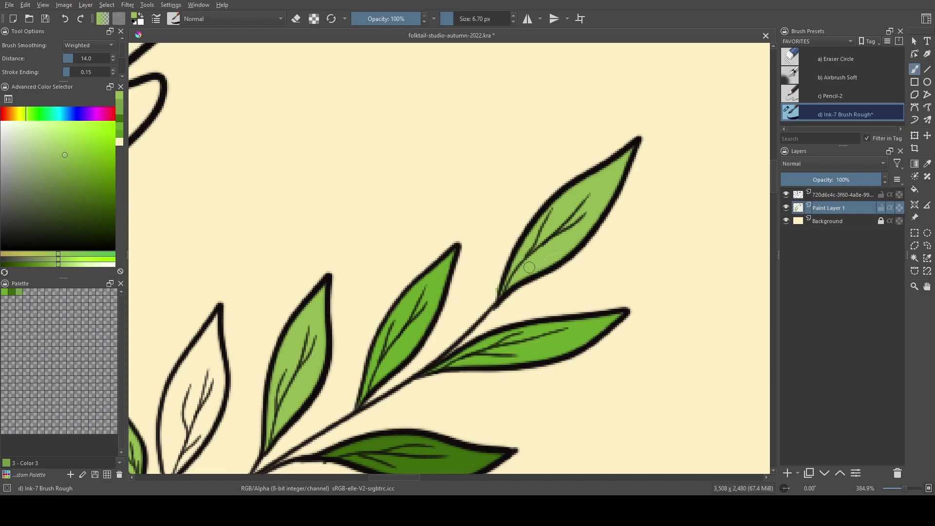
key("e")
left_click_drag(503, 317, 565, 232)
key("e")
- Fill the blank right-side leaf directly beneath the upper bright green leaf with light green and erase the overflow around its edges
mouse_move(485, 234)
left_mouse_down()
mouse_move(484, 225)
mouse_move(533, 231)
mouse_move(490, 260)
mouse_move(523, 238)
mouse_move(496, 254)
mouse_move(551, 273)
left_mouse_up()
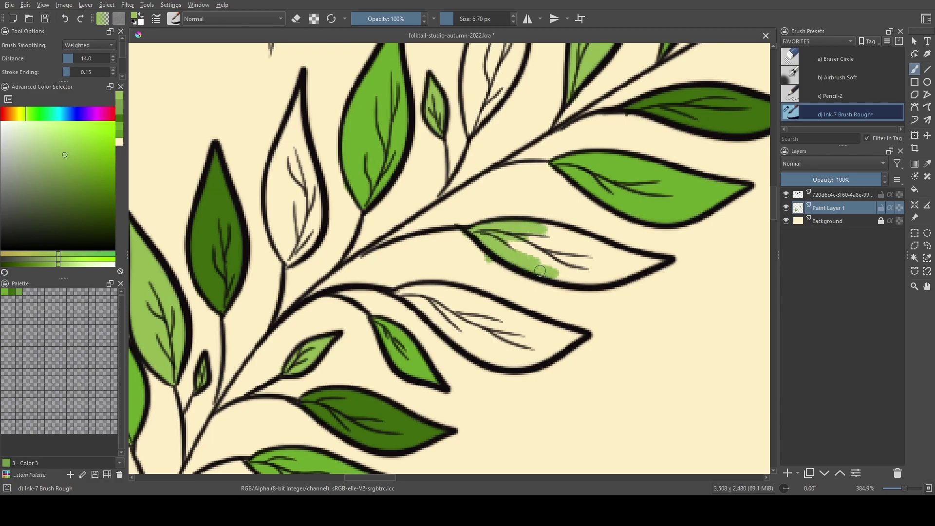
left_click_drag(499, 237, 512, 247)
mouse_move(575, 280)
left_mouse_down()
mouse_move(556, 271)
mouse_move(599, 278)
mouse_move(638, 268)
mouse_move(616, 256)
mouse_move(624, 251)
mouse_move(545, 237)
mouse_move(555, 260)
mouse_move(599, 268)
mouse_move(621, 254)
mouse_move(566, 245)
left_mouse_up()
left_click(564, 218)
mouse_move(548, 209)
left_mouse_down()
mouse_move(575, 223)
mouse_move(548, 216)
left_mouse_up()
left_click_drag(496, 268, 490, 262)
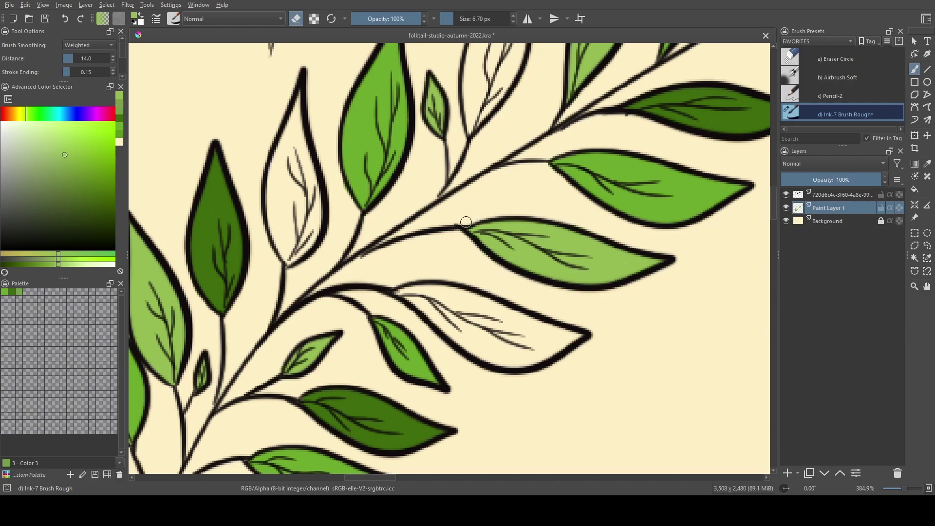
- Fill the blank left-side leaf near the base of the branch with the bright green palette colour, Color 1
mouse_move(475, 283)
left_mouse_down()
mouse_move(496, 271)
mouse_move(556, 277)
left_mouse_up()
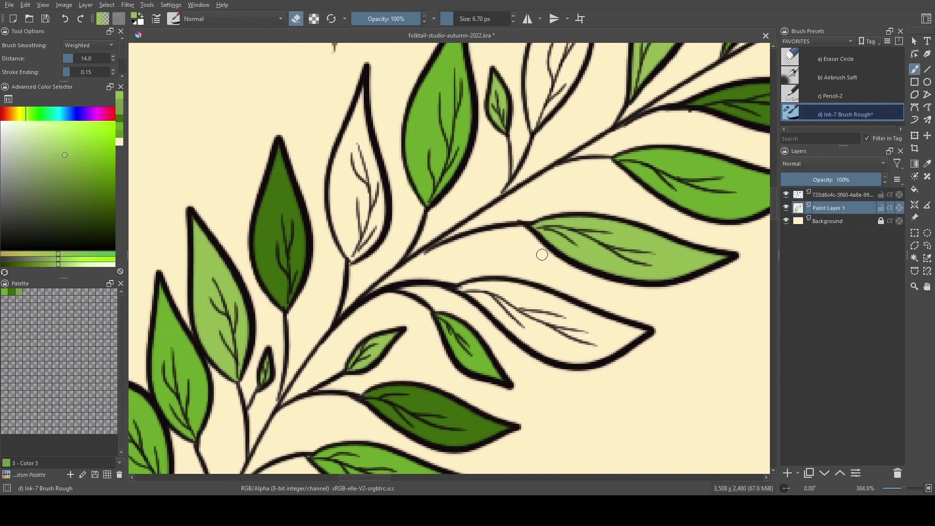
mouse_move(495, 253)
left_mouse_down()
mouse_move(576, 200)
mouse_move(589, 217)
left_mouse_up()
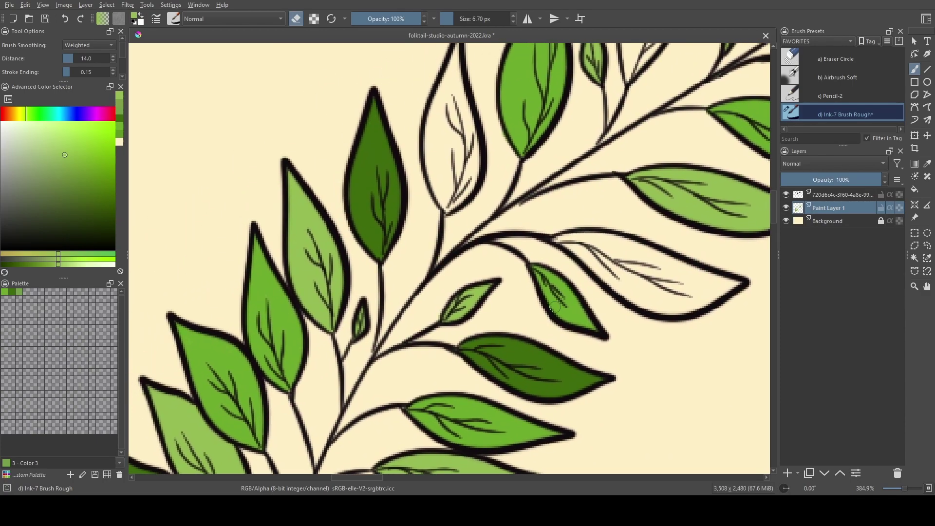
mouse_move(484, 332)
left_mouse_down()
mouse_move(557, 194)
mouse_move(526, 212)
mouse_move(458, 309)
left_mouse_up()
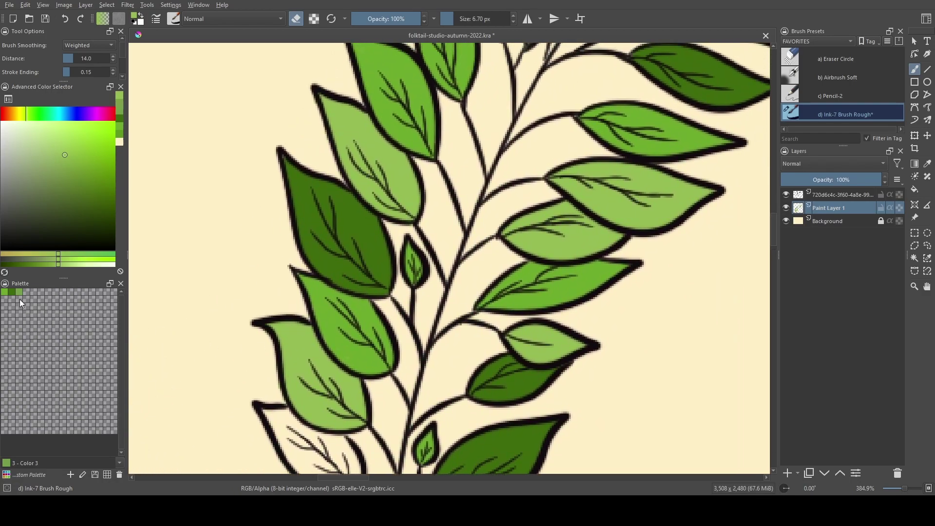
left_click(5, 293)
mouse_move(239, 374)
left_mouse_down()
mouse_move(225, 307)
mouse_move(261, 242)
left_mouse_up()
mouse_move(300, 291)
left_mouse_down()
mouse_move(289, 288)
mouse_move(303, 282)
mouse_move(363, 311)
mouse_move(374, 321)
mouse_move(376, 354)
mouse_move(322, 341)
mouse_move(293, 291)
mouse_move(309, 314)
mouse_move(304, 292)
mouse_move(335, 344)
mouse_move(368, 349)
mouse_move(362, 324)
mouse_move(356, 339)
mouse_move(362, 330)
mouse_move(347, 327)
left_mouse_up()
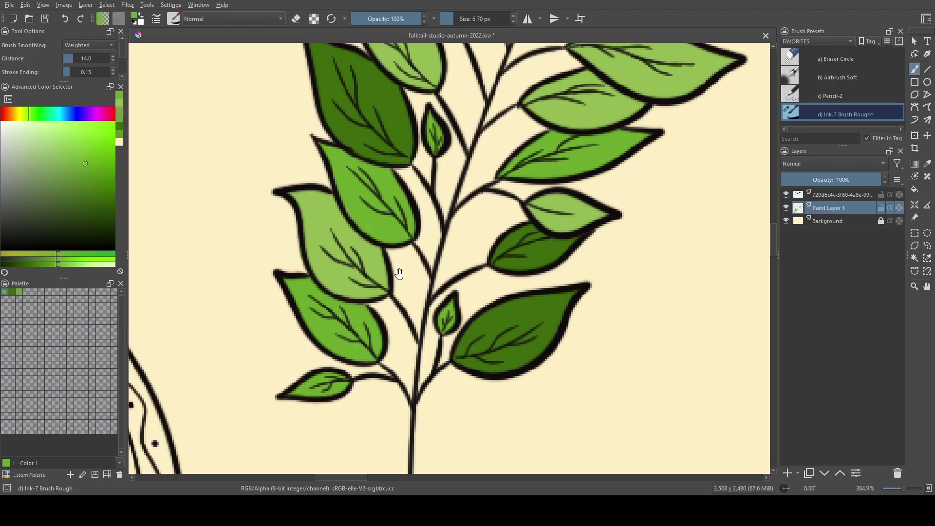
- Fill the remaining blank right-side leaf, directly beneath the long light green one, with bright green
mouse_move(445, 188)
left_mouse_down()
mouse_move(359, 317)
mouse_move(393, 287)
mouse_move(374, 346)
left_mouse_up()
mouse_move(422, 215)
left_mouse_down()
mouse_move(365, 337)
mouse_move(316, 263)
left_mouse_up()
mouse_move(448, 285)
left_mouse_down()
mouse_move(431, 278)
mouse_move(470, 277)
mouse_move(444, 290)
mouse_move(499, 330)
mouse_move(560, 347)
mouse_move(547, 350)
mouse_move(612, 320)
mouse_move(469, 276)
mouse_move(458, 289)
mouse_move(480, 291)
mouse_move(501, 323)
mouse_move(528, 338)
mouse_move(521, 335)
mouse_move(568, 337)
mouse_move(587, 325)
mouse_move(485, 290)
mouse_move(568, 329)
mouse_move(559, 333)
left_mouse_up()
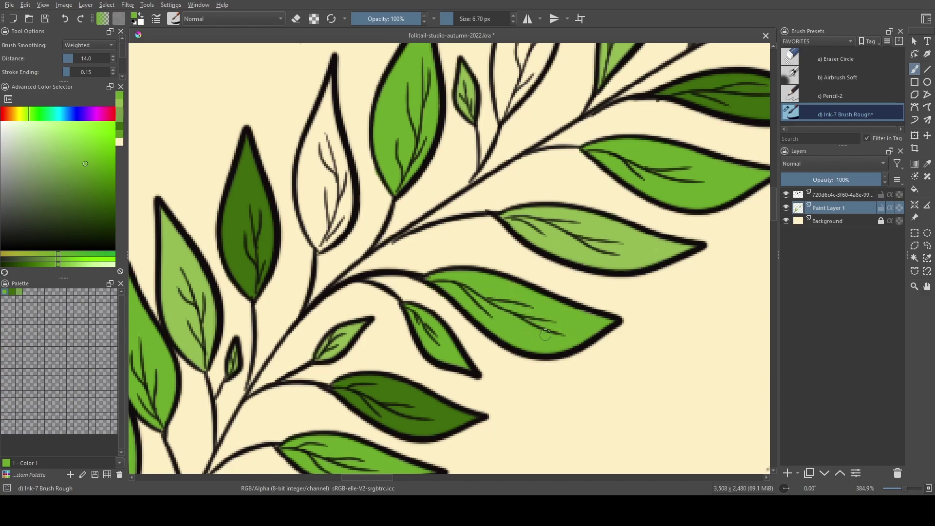
left_click_drag(484, 290, 552, 363)
- Fill the blank left-side leaf between the tiny light green leaf and the larger light green one with bright green
left_click_drag(537, 239, 443, 377)
mouse_move(484, 290)
left_mouse_down()
mouse_move(479, 325)
mouse_move(474, 288)
mouse_move(479, 296)
mouse_move(486, 233)
mouse_move(526, 165)
mouse_move(526, 264)
mouse_move(533, 242)
mouse_move(518, 281)
mouse_move(524, 271)
mouse_move(485, 317)
mouse_move(516, 265)
mouse_move(507, 296)
left_mouse_up()
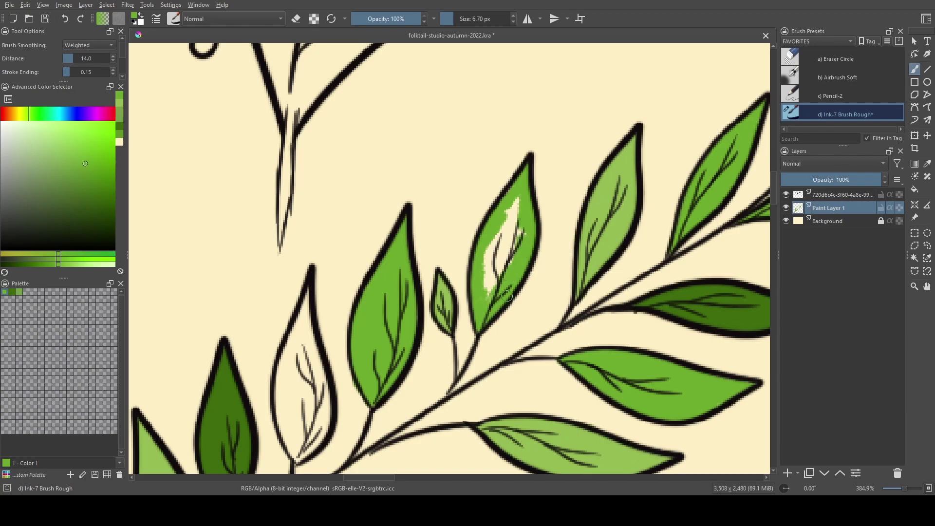
mouse_move(525, 230)
left_mouse_down()
mouse_move(518, 210)
mouse_move(504, 234)
mouse_move(497, 226)
mouse_move(495, 246)
mouse_move(509, 241)
mouse_move(498, 279)
mouse_move(506, 251)
mouse_move(491, 267)
mouse_move(498, 239)
left_mouse_up()
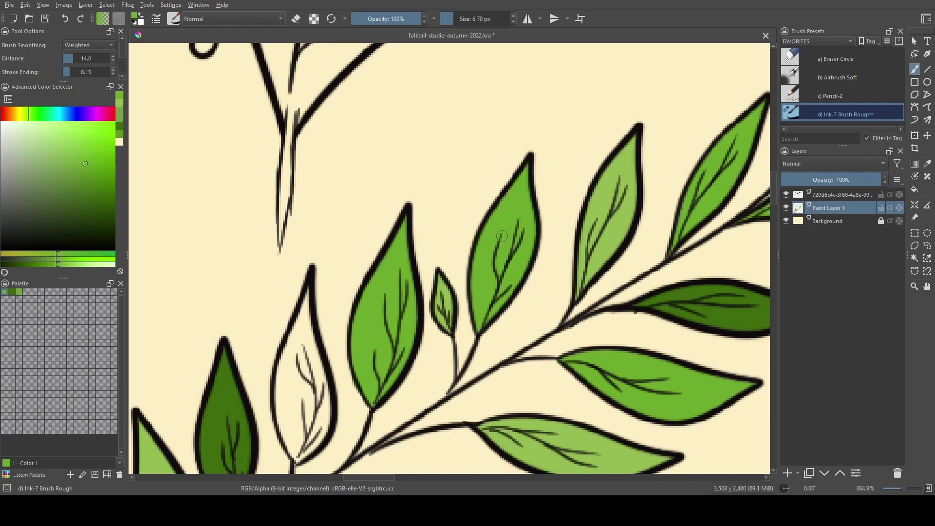
- Fill the last blank left-side leaf, beside the tall dark green one, with bright green and erase the overflow at its tip
mouse_move(530, 260)
left_mouse_down()
mouse_move(451, 265)
mouse_move(418, 307)
mouse_move(558, 151)
mouse_move(633, 121)
mouse_move(518, 225)
mouse_move(589, 273)
mouse_move(608, 263)
left_mouse_up()
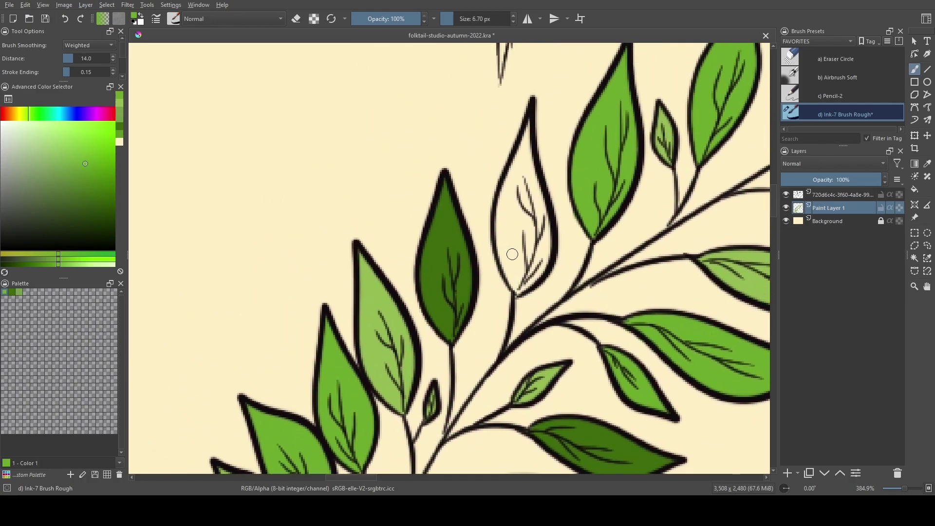
mouse_move(520, 274)
left_mouse_down()
mouse_move(540, 271)
mouse_move(545, 240)
mouse_move(549, 251)
mouse_move(527, 126)
mouse_move(532, 167)
mouse_move(522, 144)
mouse_move(500, 204)
mouse_move(523, 164)
mouse_move(502, 204)
mouse_move(502, 264)
mouse_move(515, 287)
mouse_move(503, 261)
mouse_move(531, 270)
mouse_move(539, 209)
mouse_move(531, 218)
mouse_move(526, 179)
mouse_move(507, 217)
mouse_move(526, 179)
mouse_move(505, 247)
mouse_move(522, 196)
mouse_move(514, 265)
mouse_move(530, 261)
mouse_move(527, 224)
left_mouse_up()
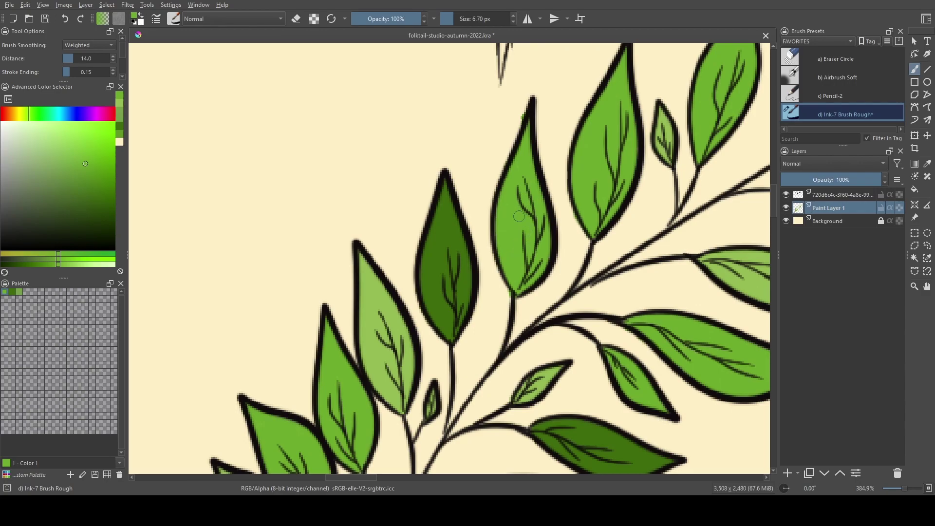
scroll(517, 210, "up", 3)
key("e")
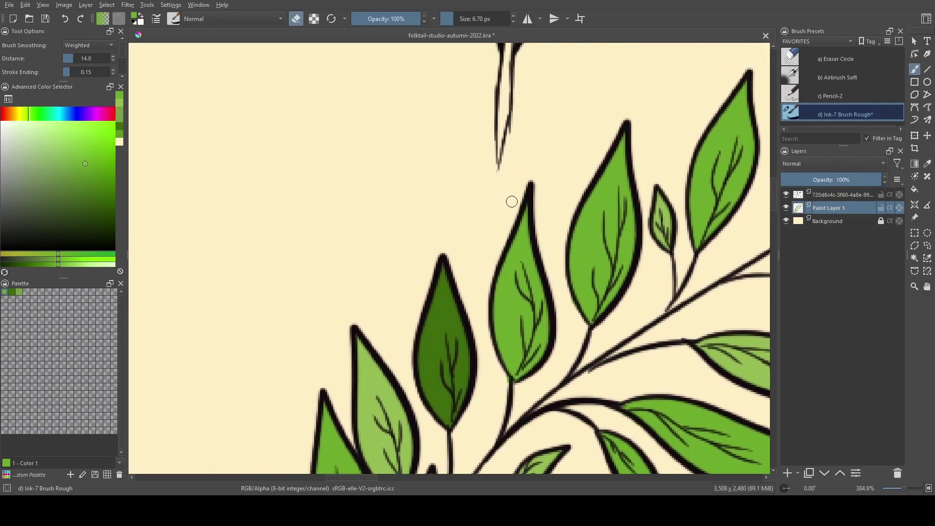
scroll(509, 318, "down", 4)
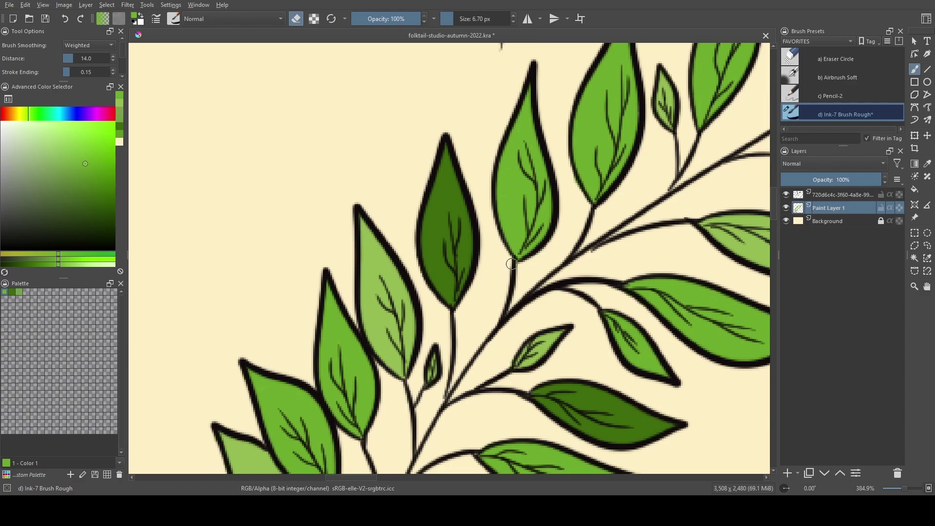
- Examine the coloured branch from base to tip and the surrounding drawings for areas that still need colour
left_click_drag(502, 312, 519, 201)
mouse_move(471, 303)
left_mouse_down()
mouse_move(533, 171)
mouse_move(499, 207)
mouse_move(441, 333)
left_mouse_up()
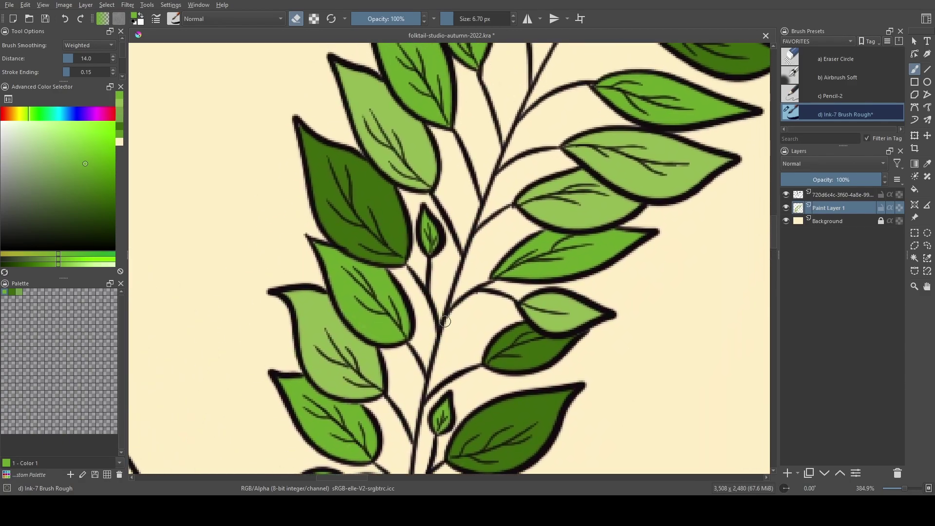
left_click_drag(490, 227, 477, 323)
left_click_drag(575, 216, 503, 297)
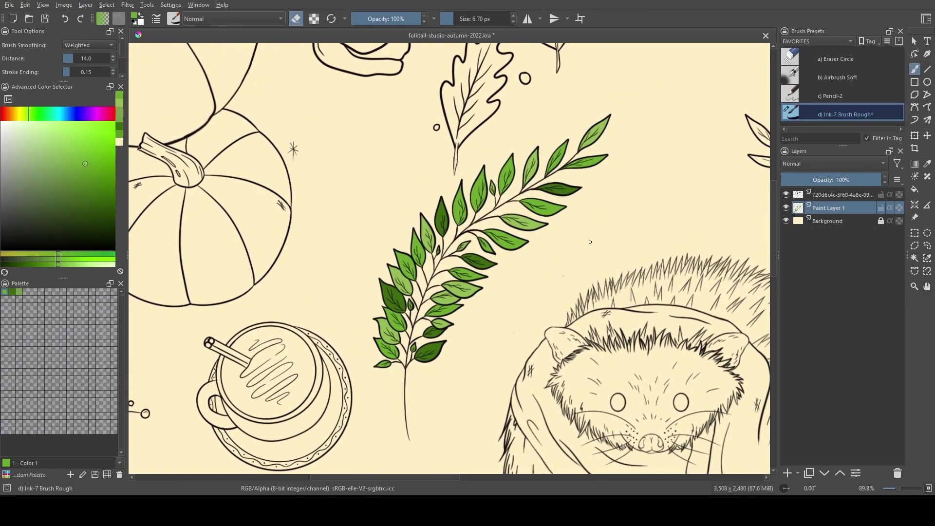
left_click_drag(579, 246, 532, 323)
mouse_move(528, 153)
left_mouse_down()
mouse_move(526, 209)
mouse_move(504, 287)
left_mouse_up()
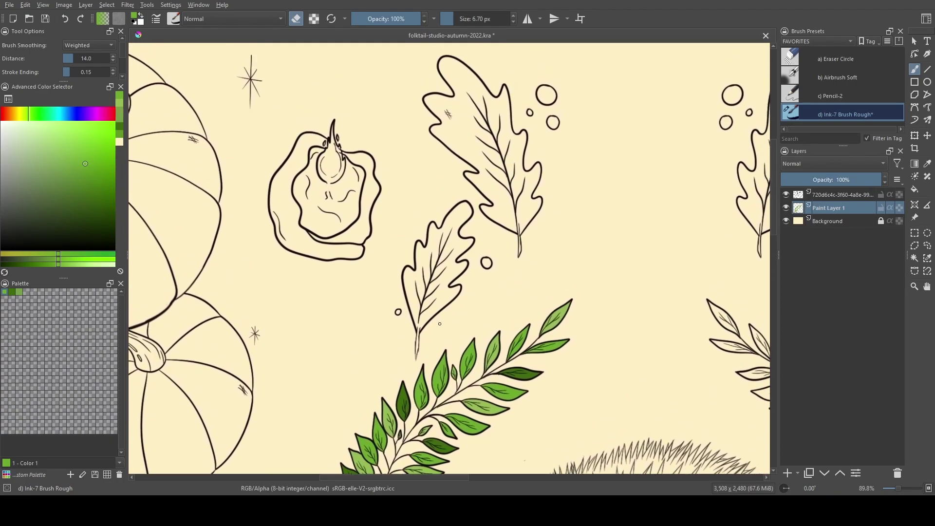
- Switch from erasing back to painting and pick a medium-bright, slightly muted orange for the lobed autumn leaves
mouse_move(452, 296)
left_mouse_down()
mouse_move(516, 201)
mouse_move(475, 300)
left_mouse_up()
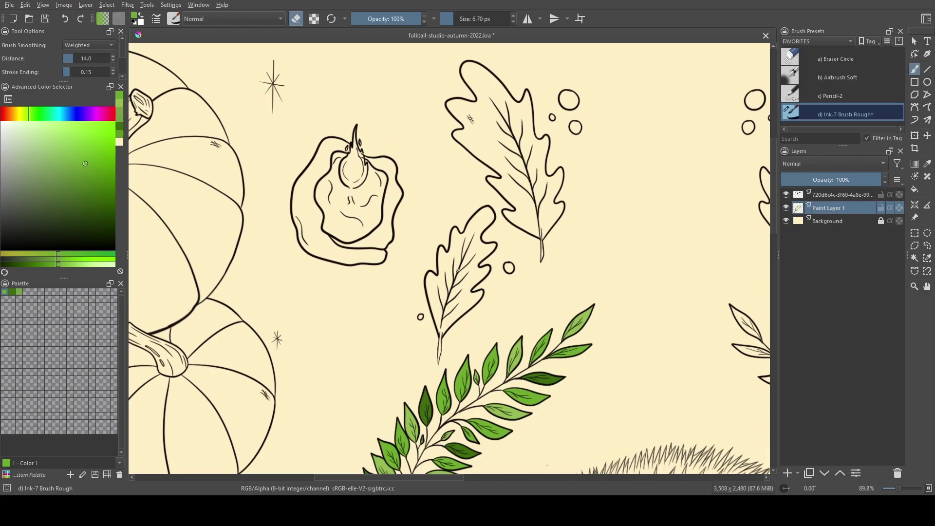
key("e")
left_click(4, 115)
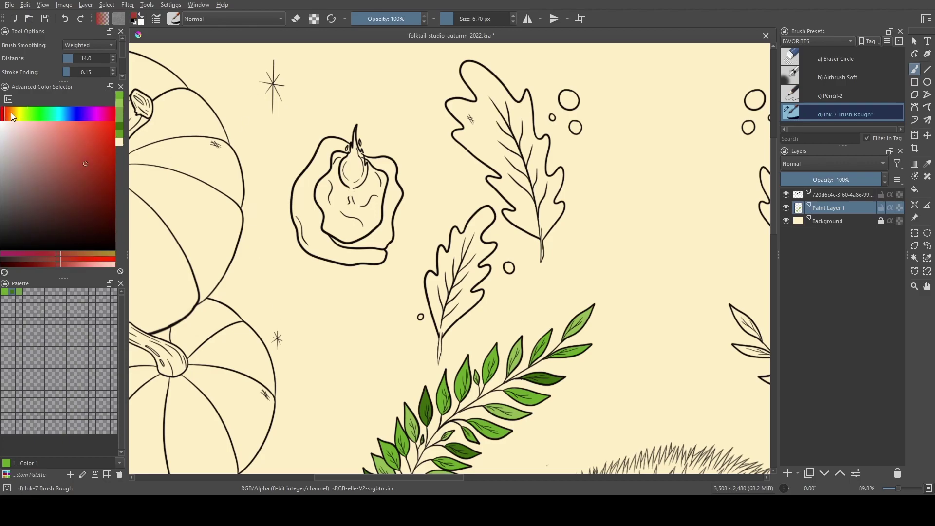
left_click(11, 112)
left_click(89, 170)
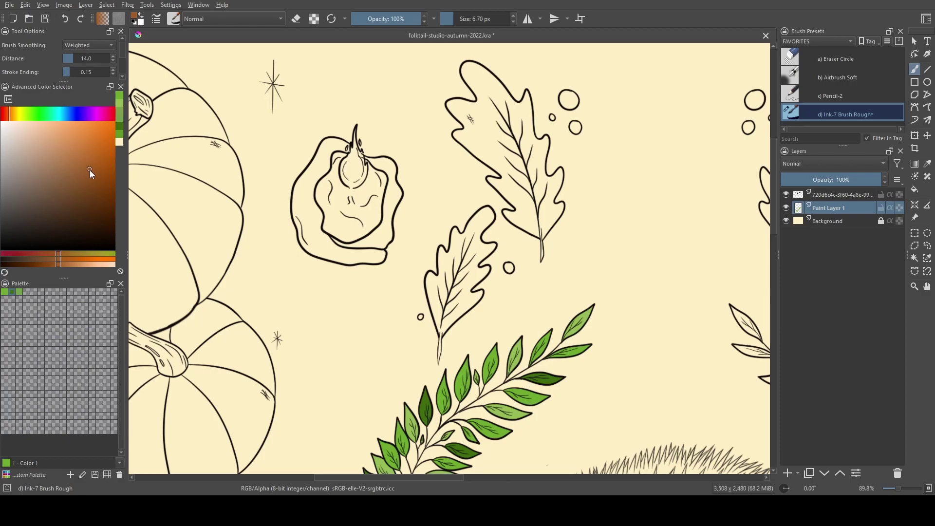
left_click(96, 159)
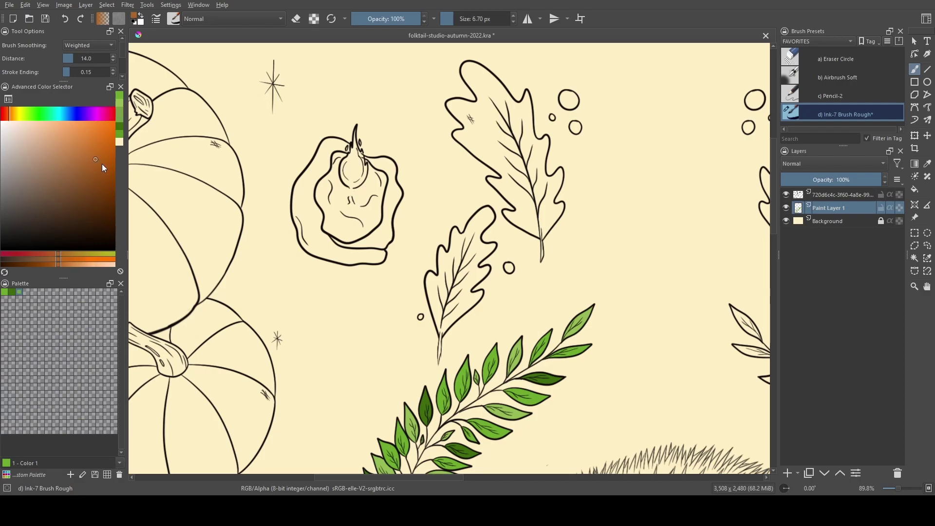
left_click(72, 153)
left_click(77, 160)
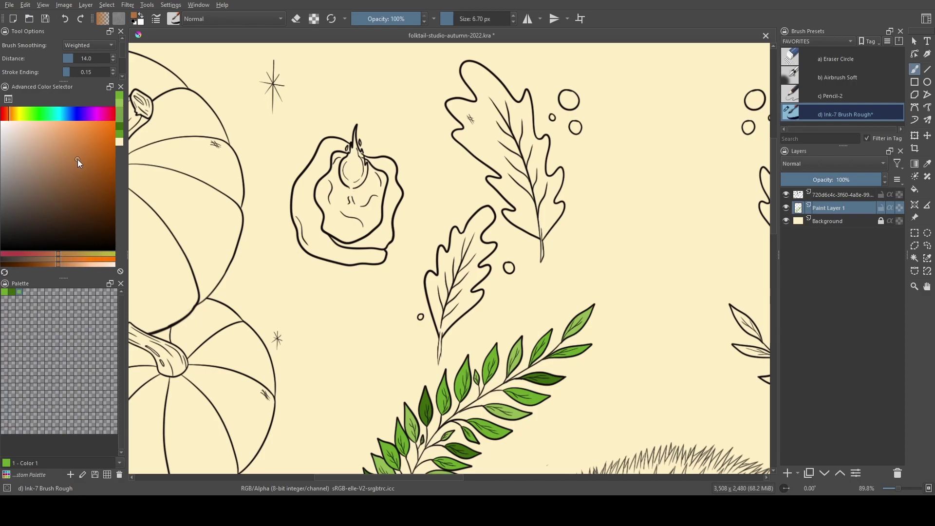
left_click(93, 168)
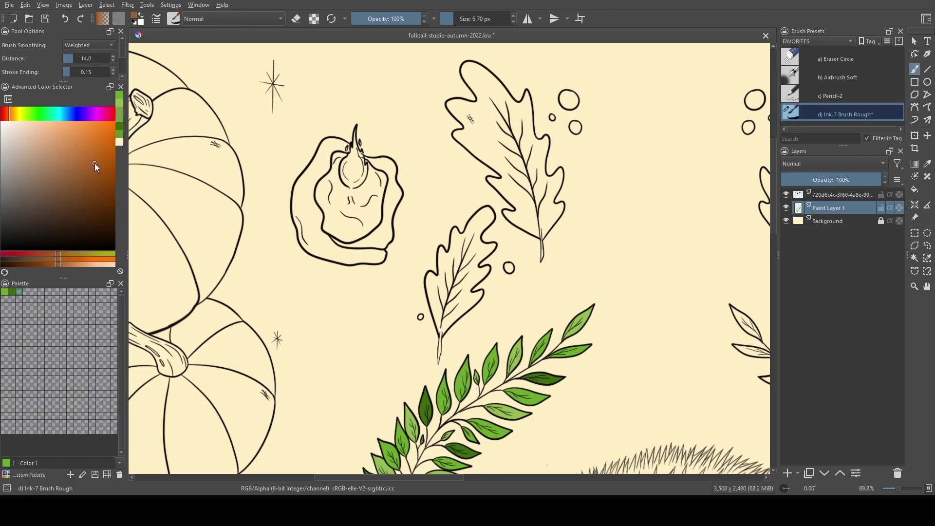
left_click(83, 149)
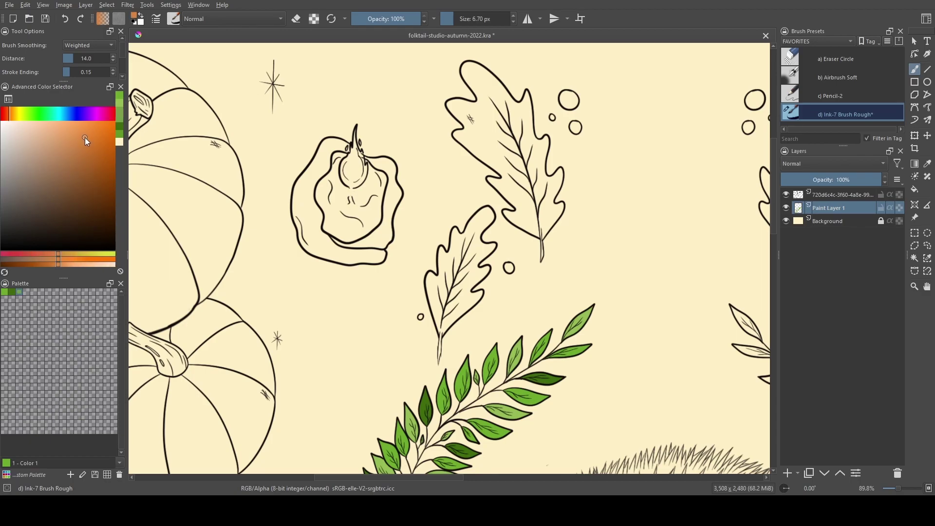
left_click(88, 135)
- Test oranges inside the large lobed leaf, settle on a darker burnt orange, and save that colour to the palette
left_click_drag(522, 195, 536, 196, "shift")
left_click_drag(544, 197, 504, 154)
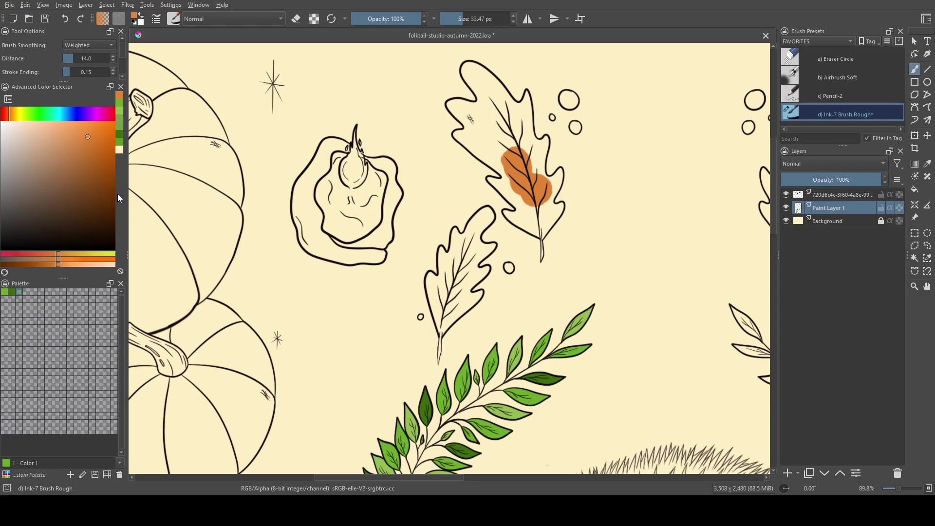
left_click(99, 148)
left_click(101, 148)
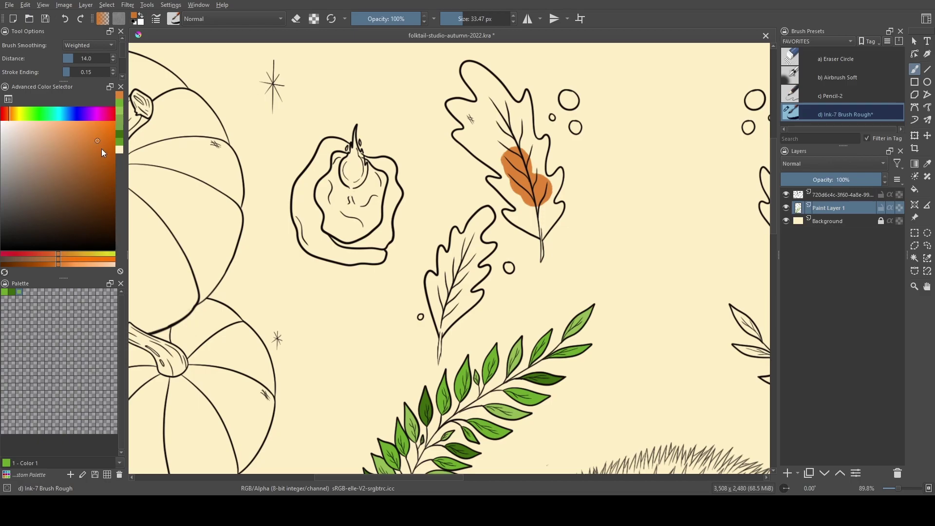
mouse_move(516, 168)
left_mouse_down()
mouse_move(512, 146)
mouse_move(521, 185)
mouse_move(531, 175)
mouse_move(538, 196)
left_mouse_up()
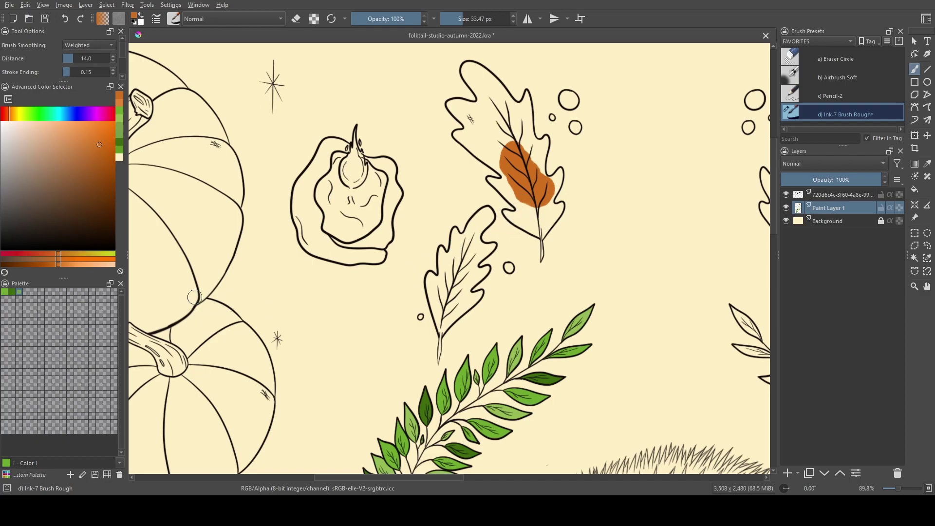
left_click(116, 291)
- Fill the large leaf's two lower left-hand lobes with burnt orange, from the midrib out to the outline and down to the stem
left_click_drag(524, 203, 522, 153)
left_click_drag(489, 128, 515, 261)
mouse_move(478, 235)
left_mouse_down()
mouse_move(454, 241)
mouse_move(471, 244)
mouse_move(427, 224)
mouse_move(445, 226)
mouse_move(393, 215)
mouse_move(432, 237)
mouse_move(419, 240)
mouse_move(478, 295)
mouse_move(455, 279)
mouse_move(480, 296)
mouse_move(466, 264)
mouse_move(495, 272)
left_mouse_up()
mouse_move(522, 312)
left_mouse_down()
mouse_move(502, 318)
mouse_move(487, 305)
mouse_move(521, 305)
mouse_move(513, 330)
mouse_move(536, 315)
mouse_move(498, 356)
mouse_move(458, 344)
mouse_move(483, 371)
mouse_move(509, 372)
mouse_move(524, 337)
mouse_move(476, 304)
left_mouse_up()
mouse_move(440, 332)
left_mouse_down()
mouse_move(386, 300)
mouse_move(413, 327)
mouse_move(518, 388)
mouse_move(504, 298)
mouse_move(514, 273)
mouse_move(503, 303)
mouse_move(492, 304)
mouse_move(490, 268)
mouse_move(479, 263)
mouse_move(437, 317)
mouse_move(445, 300)
mouse_move(426, 313)
mouse_move(473, 297)
mouse_move(448, 328)
mouse_move(496, 353)
mouse_move(485, 337)
mouse_move(501, 354)
mouse_move(481, 346)
mouse_move(479, 308)
left_mouse_up()
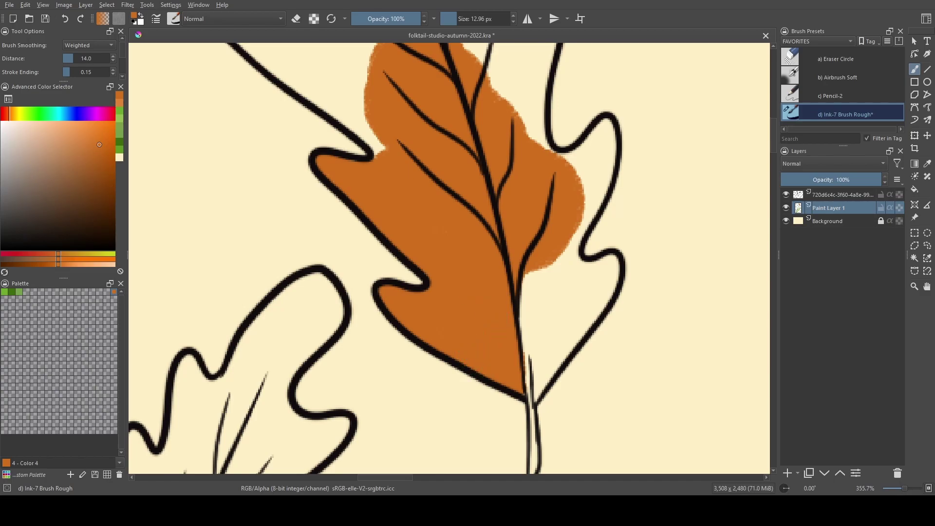
- Fill the large leaf's base right of the midrib with burnt orange and trace the colour up along the right-hand lobes
mouse_move(541, 316)
left_mouse_down()
mouse_move(528, 287)
mouse_move(527, 339)
mouse_move(546, 365)
mouse_move(546, 344)
left_mouse_up()
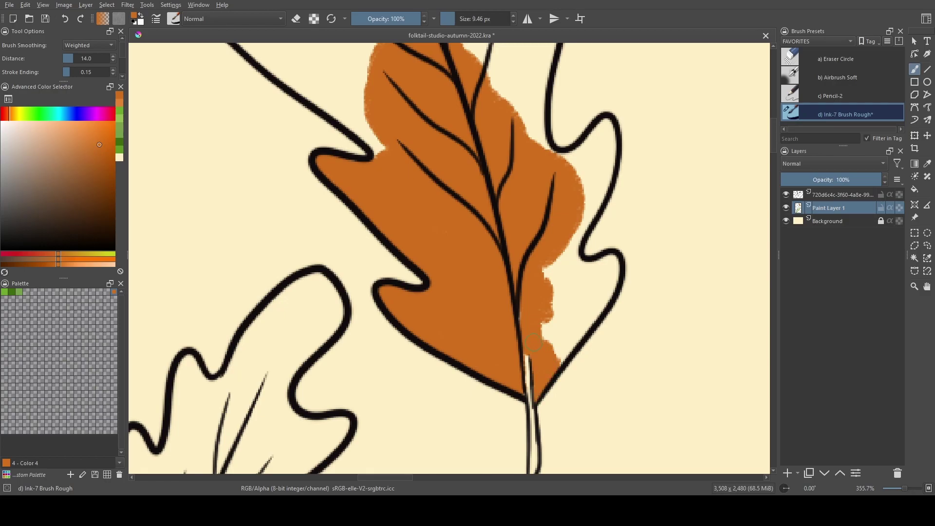
mouse_move(563, 350)
left_mouse_down()
mouse_move(577, 330)
mouse_move(562, 357)
mouse_move(603, 297)
mouse_move(598, 311)
mouse_move(615, 272)
mouse_move(607, 259)
mouse_move(603, 286)
mouse_move(551, 345)
left_mouse_up()
mouse_move(548, 313)
left_mouse_down()
mouse_move(551, 272)
mouse_move(524, 319)
mouse_move(544, 266)
mouse_move(575, 284)
mouse_move(567, 303)
mouse_move(593, 263)
mouse_move(565, 291)
left_mouse_up()
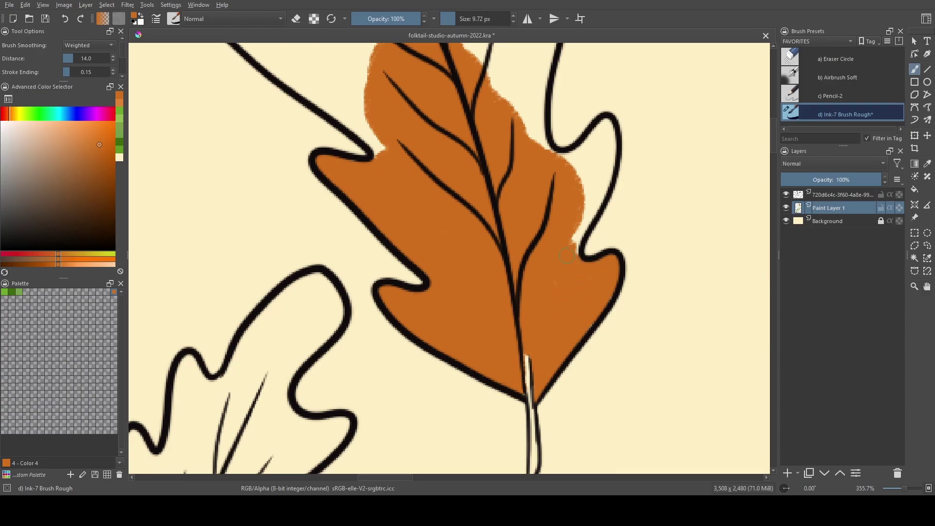
mouse_move(578, 198)
left_mouse_down()
mouse_move(508, 263)
mouse_move(499, 321)
mouse_move(524, 269)
mouse_move(529, 213)
mouse_move(486, 255)
mouse_move(475, 246)
mouse_move(495, 253)
mouse_move(507, 278)
left_mouse_up()
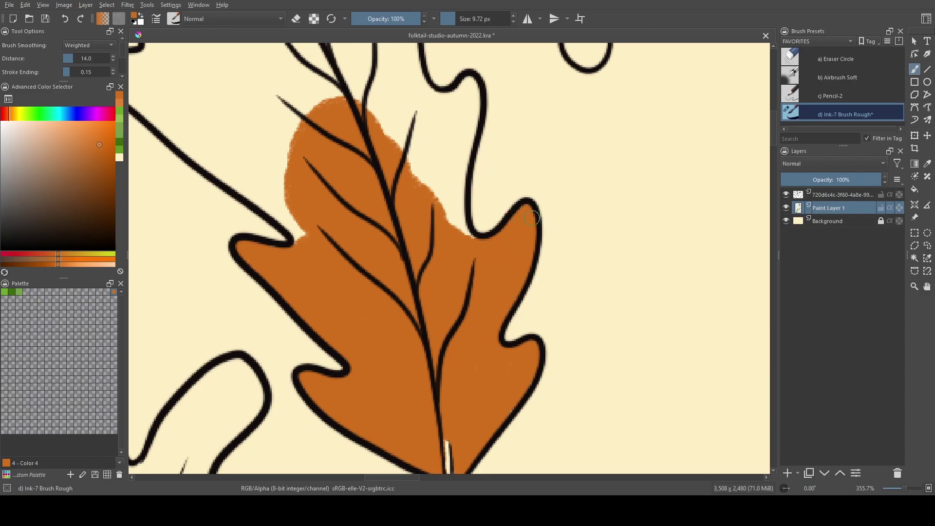
mouse_move(476, 277)
left_mouse_down()
mouse_move(467, 256)
mouse_move(571, 312)
mouse_move(591, 303)
mouse_move(579, 295)
mouse_move(575, 249)
mouse_move(593, 177)
mouse_move(584, 157)
mouse_move(595, 164)
mouse_move(585, 147)
mouse_move(566, 172)
mouse_move(587, 144)
mouse_move(565, 170)
mouse_move(553, 164)
mouse_move(568, 187)
mouse_move(501, 149)
mouse_move(531, 261)
mouse_move(593, 275)
mouse_move(568, 266)
mouse_move(555, 197)
mouse_move(553, 227)
mouse_move(541, 122)
mouse_move(570, 234)
mouse_move(554, 153)
mouse_move(526, 205)
left_mouse_up()
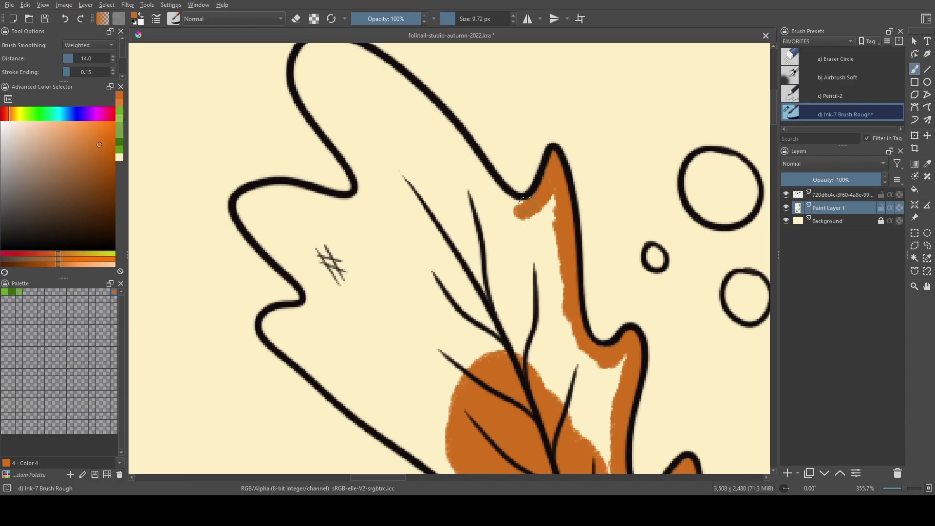
- Extend the burnt orange through the large leaf's rounded upper tip and erase the overflow outside the outline
mouse_move(556, 171)
left_mouse_down()
mouse_move(543, 202)
mouse_move(552, 197)
mouse_move(547, 219)
mouse_move(526, 230)
mouse_move(597, 258)
mouse_move(529, 184)
mouse_move(522, 179)
mouse_move(528, 207)
mouse_move(479, 159)
mouse_move(505, 172)
mouse_move(489, 146)
left_mouse_up()
mouse_move(412, 151)
left_mouse_down()
mouse_move(514, 231)
mouse_move(571, 229)
mouse_move(501, 192)
mouse_move(502, 214)
mouse_move(543, 269)
mouse_move(554, 304)
mouse_move(577, 316)
left_mouse_up()
left_click_drag(585, 281, 508, 284)
key("e")
mouse_move(528, 316)
left_mouse_down()
mouse_move(550, 284)
mouse_move(602, 245)
left_mouse_up()
key("e")
- Fill the large leaf's remaining interior gaps and its blank upper left-hand lobes with burnt orange, using a larger brush
mouse_move(558, 296)
left_mouse_down()
mouse_move(536, 284)
mouse_move(597, 276)
mouse_move(670, 317)
mouse_move(669, 287)
mouse_move(510, 224)
left_mouse_up()
mouse_move(580, 334)
left_mouse_down()
mouse_move(569, 276)
mouse_move(589, 292)
mouse_move(575, 380)
mouse_move(601, 397)
mouse_move(521, 321)
left_mouse_up()
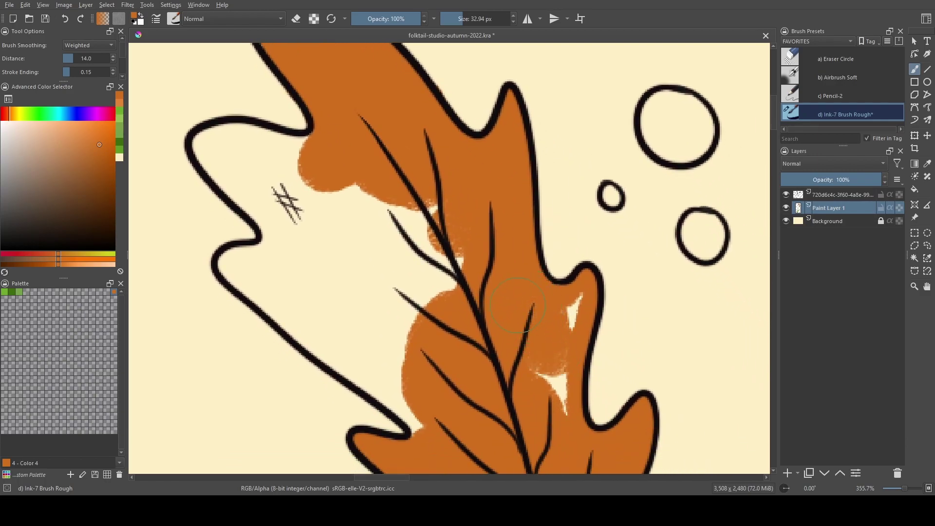
left_click_drag(560, 383, 556, 404)
mouse_move(537, 369)
left_mouse_down()
mouse_move(493, 366)
mouse_move(553, 299)
mouse_move(555, 404)
mouse_move(515, 440)
mouse_move(504, 385)
mouse_move(518, 404)
mouse_move(491, 395)
mouse_move(497, 370)
mouse_move(463, 317)
mouse_move(472, 238)
mouse_move(530, 251)
mouse_move(544, 288)
mouse_move(550, 282)
left_mouse_up()
mouse_move(457, 219)
left_mouse_down()
mouse_move(589, 274)
mouse_move(538, 231)
mouse_move(491, 229)
mouse_move(475, 217)
mouse_move(465, 224)
mouse_move(489, 222)
mouse_move(452, 205)
left_mouse_up()
mouse_move(464, 239)
left_mouse_down()
mouse_move(487, 261)
mouse_move(465, 256)
mouse_move(512, 285)
mouse_move(527, 259)
mouse_move(570, 273)
mouse_move(543, 327)
mouse_move(551, 336)
mouse_move(529, 294)
mouse_move(518, 173)
left_mouse_up()
mouse_move(542, 209)
left_mouse_down()
mouse_move(511, 215)
mouse_move(495, 230)
mouse_move(506, 236)
mouse_move(477, 235)
mouse_move(544, 297)
mouse_move(496, 246)
mouse_move(486, 262)
mouse_move(570, 321)
left_mouse_up()
mouse_move(526, 259)
left_mouse_down()
mouse_move(477, 226)
mouse_move(491, 215)
mouse_move(484, 201)
mouse_move(444, 214)
mouse_move(433, 192)
left_mouse_up()
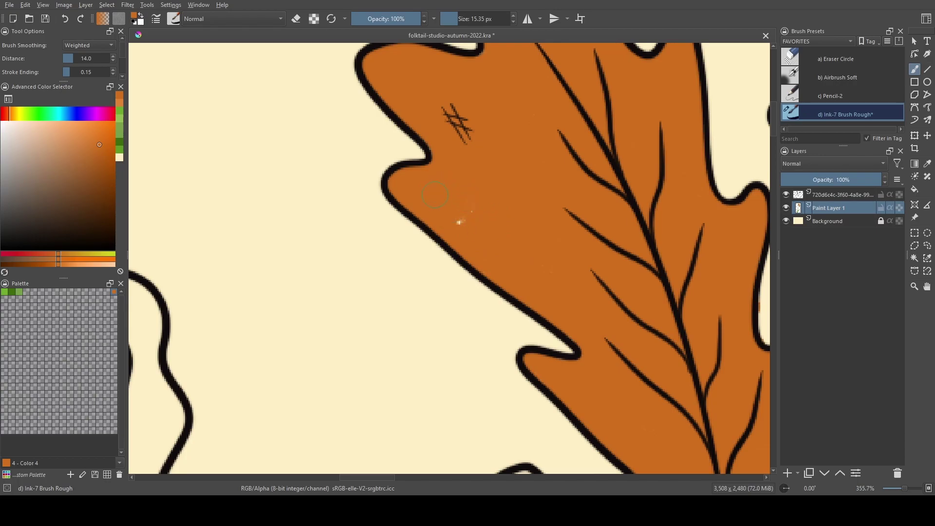
- Pick a dark, muted brown for the large leaf's stem and save it to the palette
mouse_move(634, 268)
left_mouse_down()
mouse_move(487, 246)
mouse_move(510, 263)
mouse_move(517, 226)
left_mouse_up()
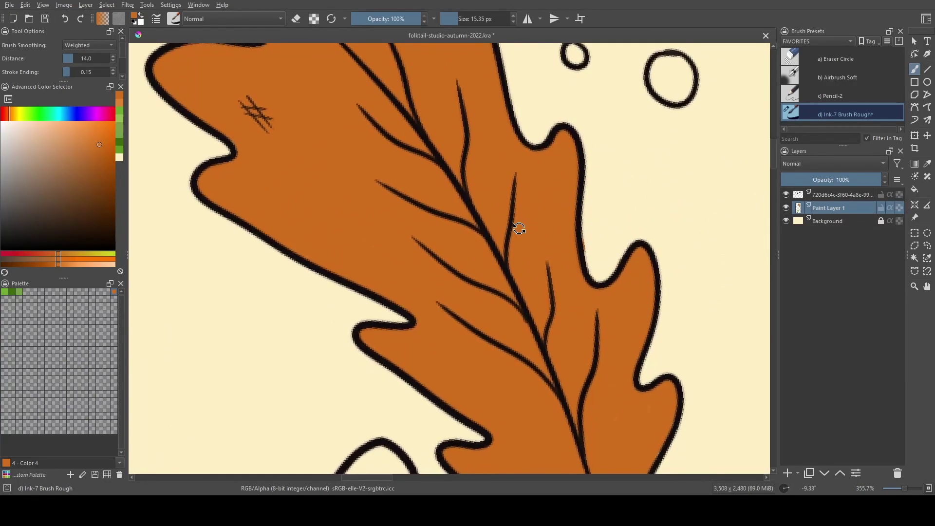
left_click_drag(523, 231, 521, 350)
mouse_move(502, 382)
left_mouse_down()
mouse_move(538, 306)
mouse_move(485, 309)
mouse_move(533, 317)
mouse_move(529, 185)
mouse_move(528, 227)
mouse_move(545, 276)
left_mouse_up()
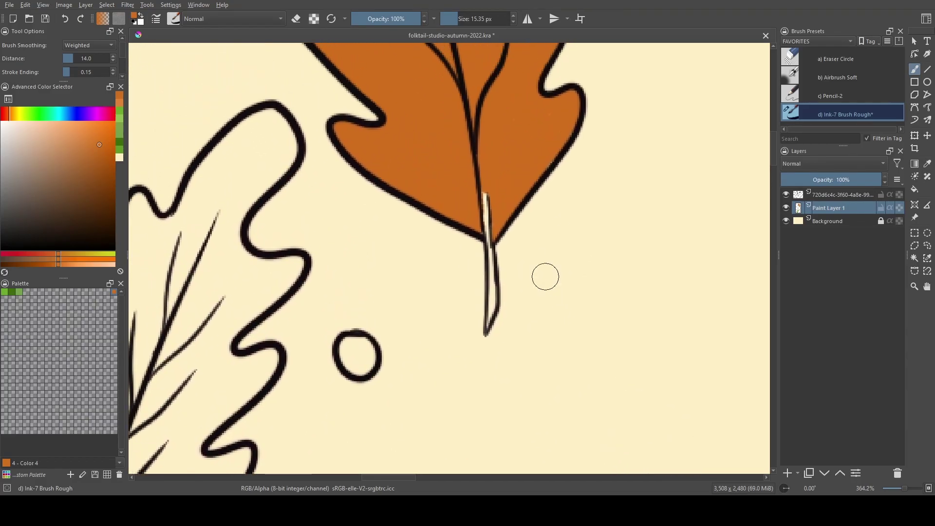
left_click(110, 182)
left_click(109, 188)
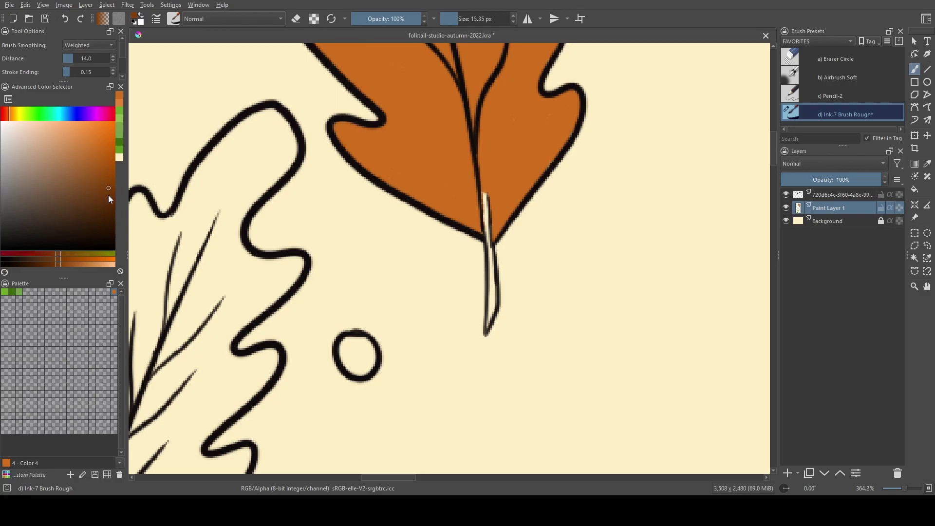
left_click(107, 196)
left_click(98, 206)
left_click(75, 195)
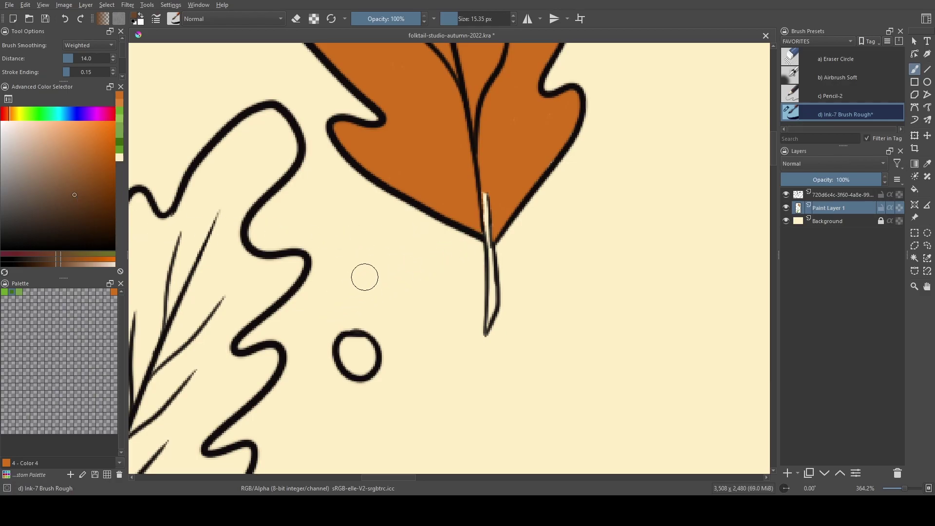
left_click(113, 298)
- Fill the large leaf's stem with brown using a fine brush, erase the overflow along its edges, and repaint the accidentally erased part
mouse_move(493, 257)
left_mouse_down()
mouse_move(479, 256)
mouse_move(491, 312)
left_mouse_up()
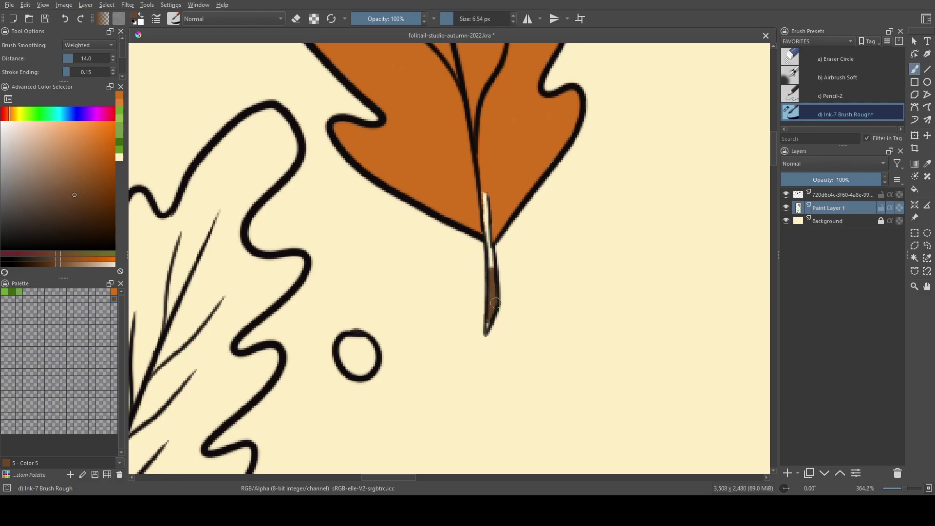
left_click_drag(490, 306, 490, 271)
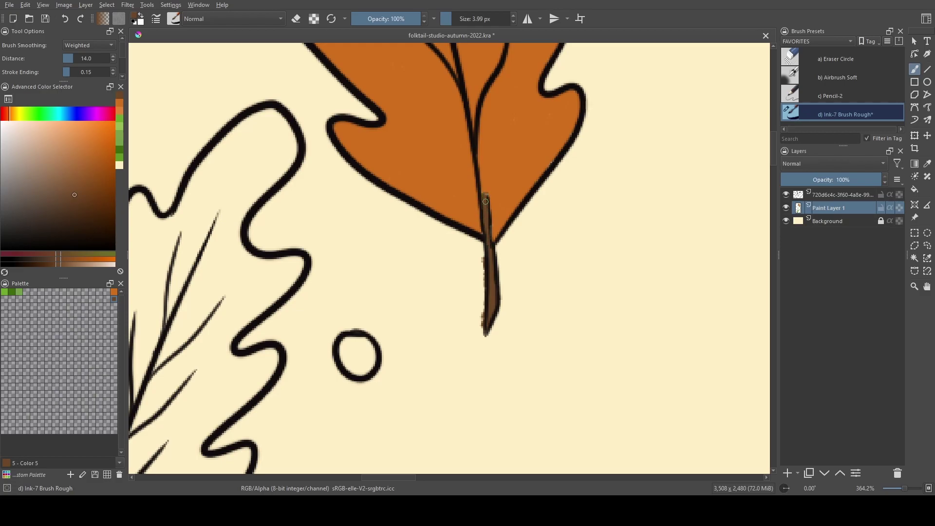
key("e")
scroll(471, 328, "up", 5)
mouse_move(490, 138)
left_mouse_down()
mouse_move(498, 86)
mouse_move(492, 253)
mouse_move(505, 184)
mouse_move(498, 160)
mouse_move(500, 333)
left_mouse_up()
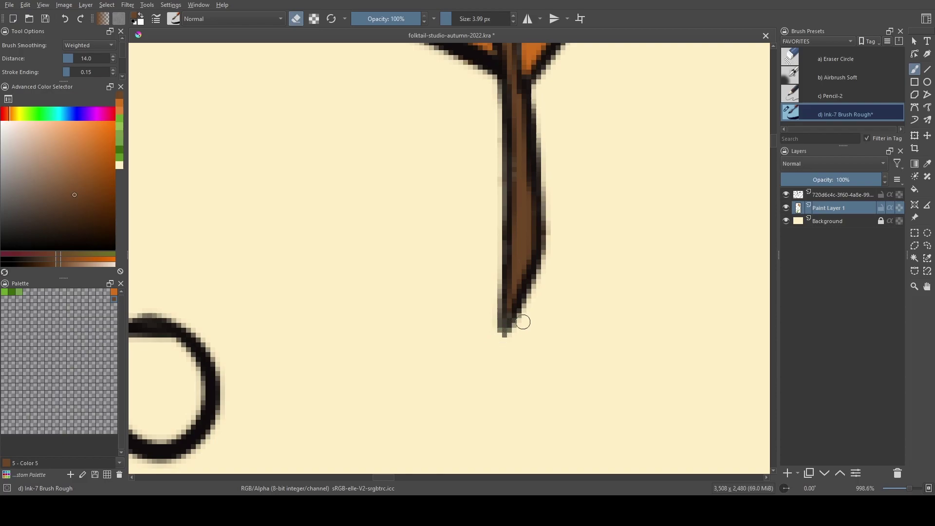
left_click_drag(541, 260, 537, 128)
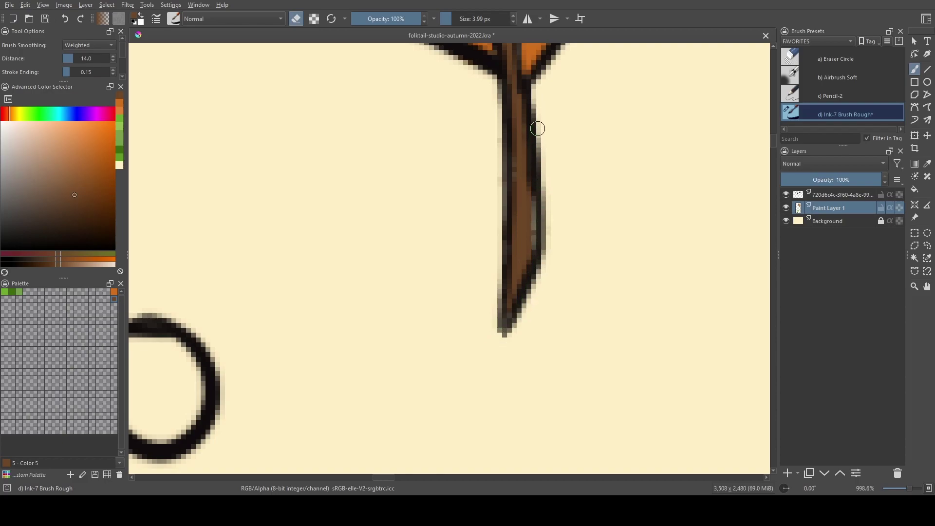
key("e")
left_click_drag(533, 200, 529, 251)
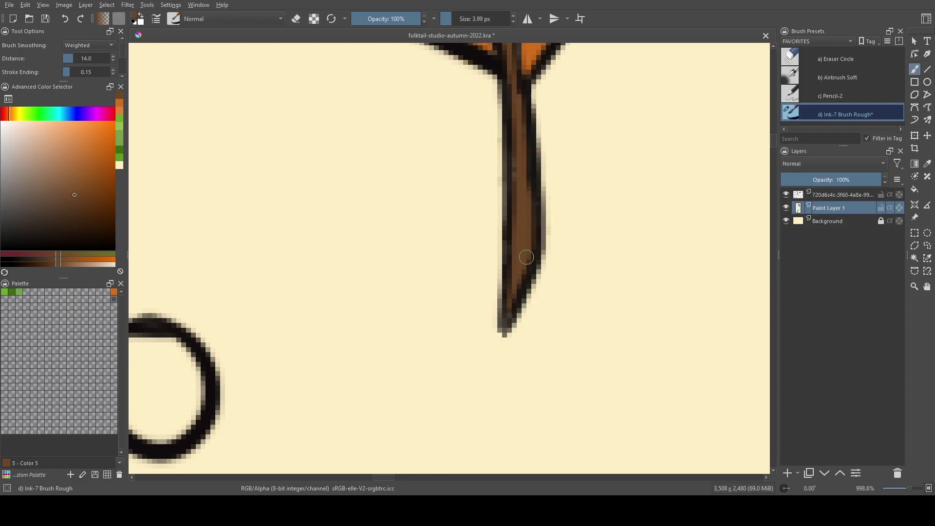
left_click_drag(515, 286, 511, 376)
mouse_move(533, 273)
left_mouse_down()
mouse_move(523, 325)
mouse_move(530, 271)
left_mouse_up()
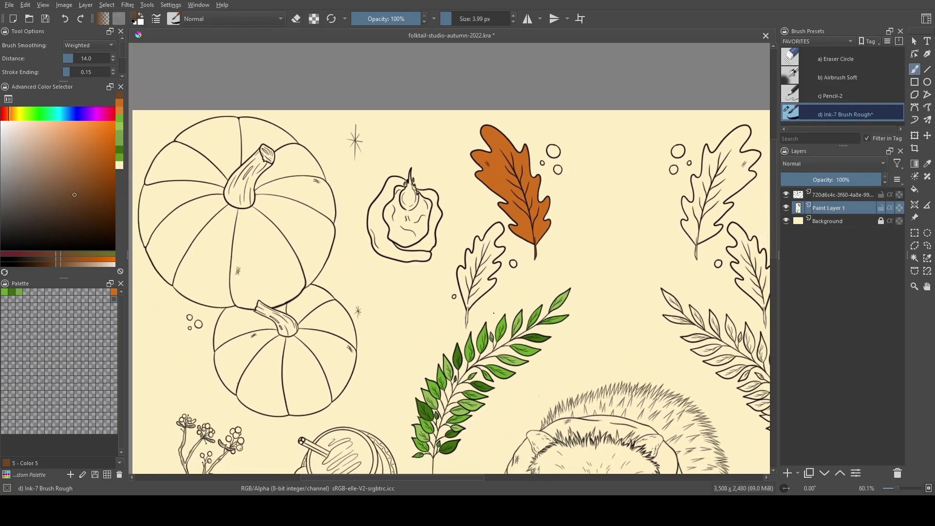
- Fill the smaller lobed leaf's stem with the same brown and erase the overflow along its sides
left_click_drag(475, 329, 496, 300)
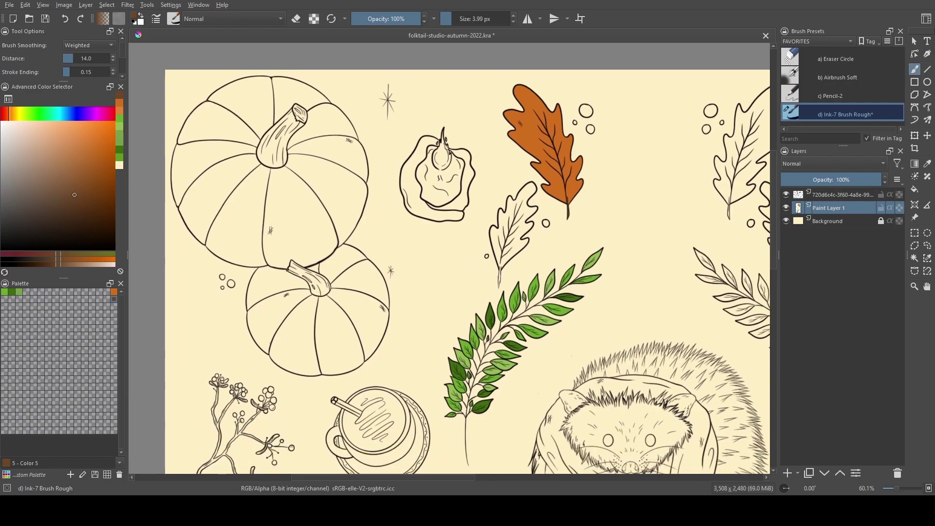
left_click_drag(493, 300, 521, 183)
left_click_drag(559, 148, 516, 269)
left_click_drag(476, 299, 471, 315)
mouse_move(476, 246)
left_mouse_down()
mouse_move(481, 228)
mouse_move(483, 268)
left_mouse_up()
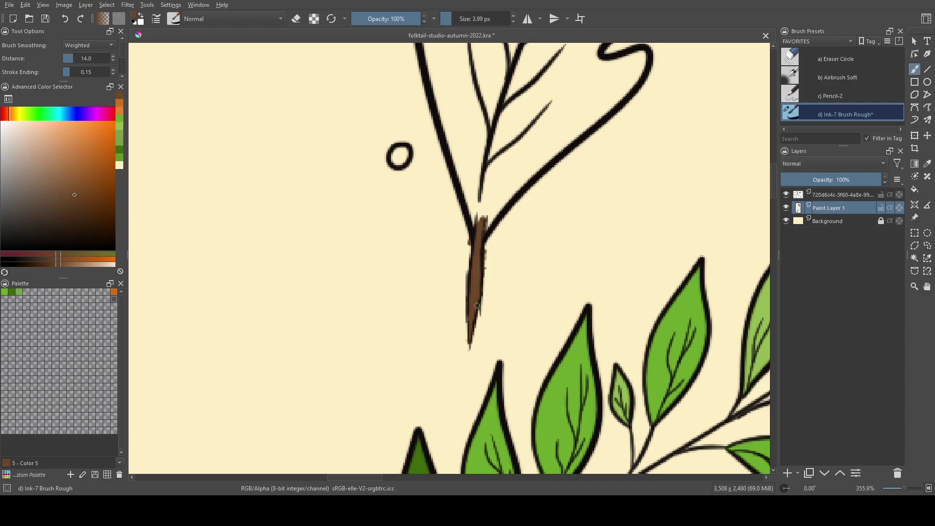
key("e")
key("e")
left_click_drag(478, 249, 475, 301)
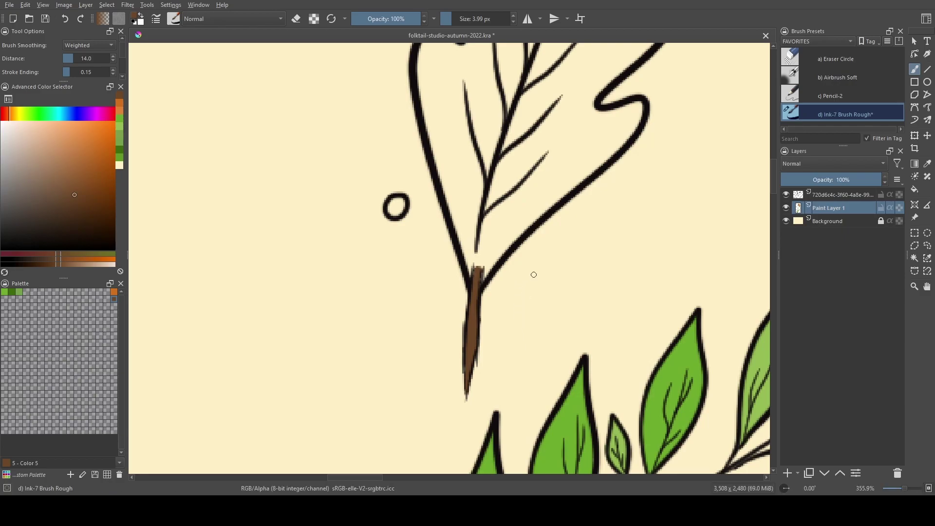
- Change the paint colour to a bright, strongly saturated yellow for the smaller lobed leaf
left_click_drag(527, 263, 524, 305)
left_click_drag(544, 223, 490, 276)
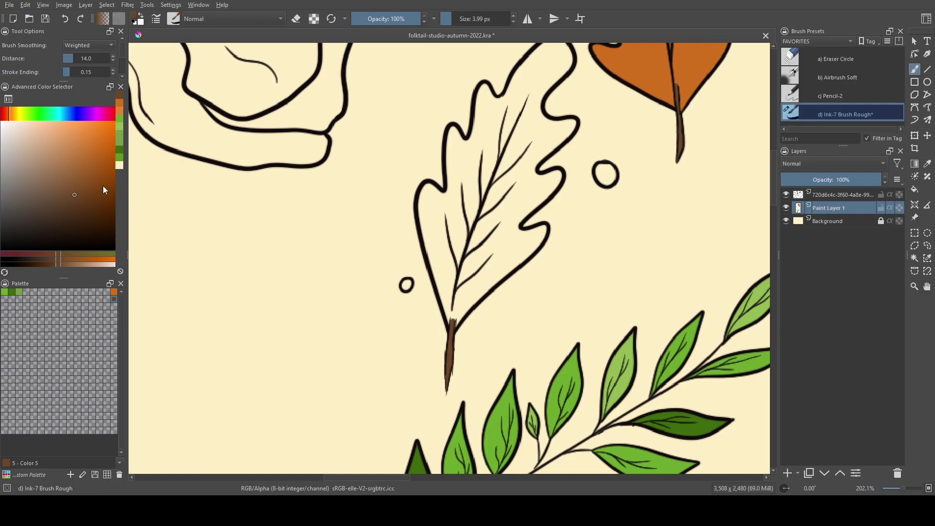
left_click(20, 117)
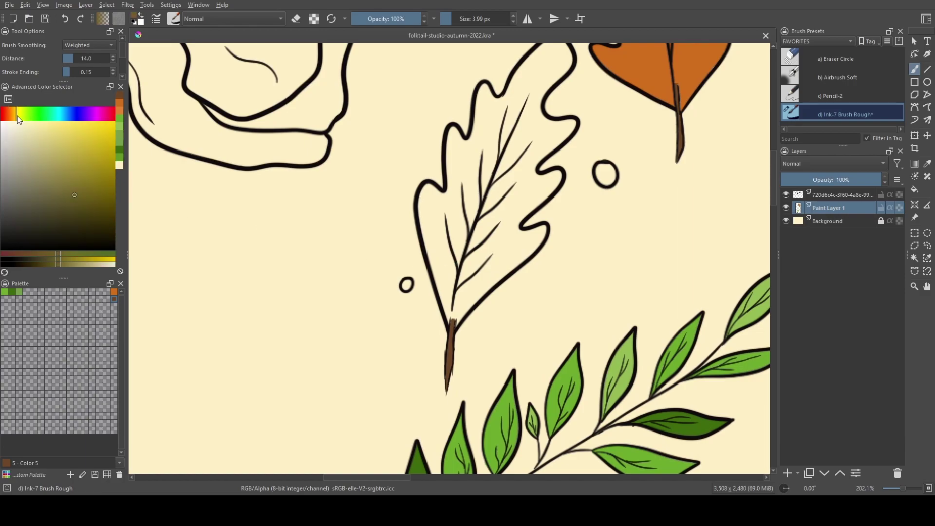
left_click(18, 116)
left_click(98, 139)
left_click(82, 137)
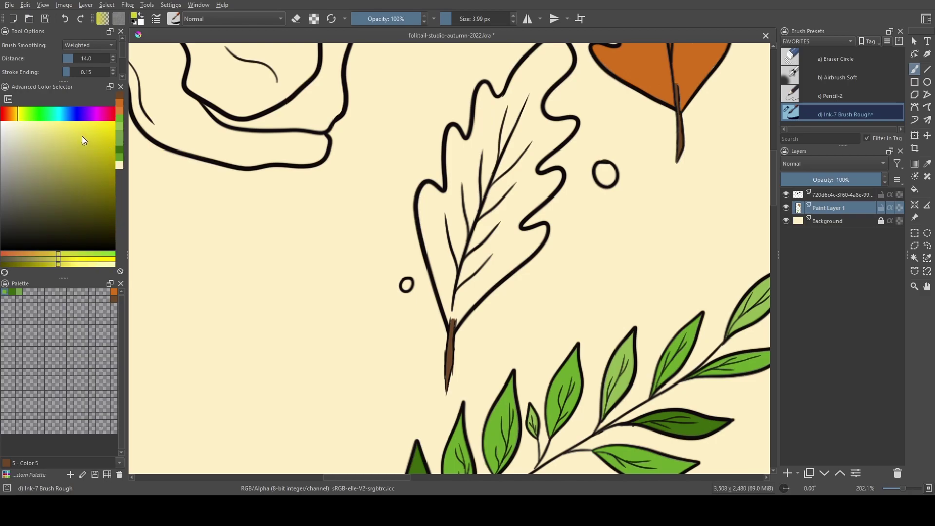
left_click(92, 128)
left_click(103, 127)
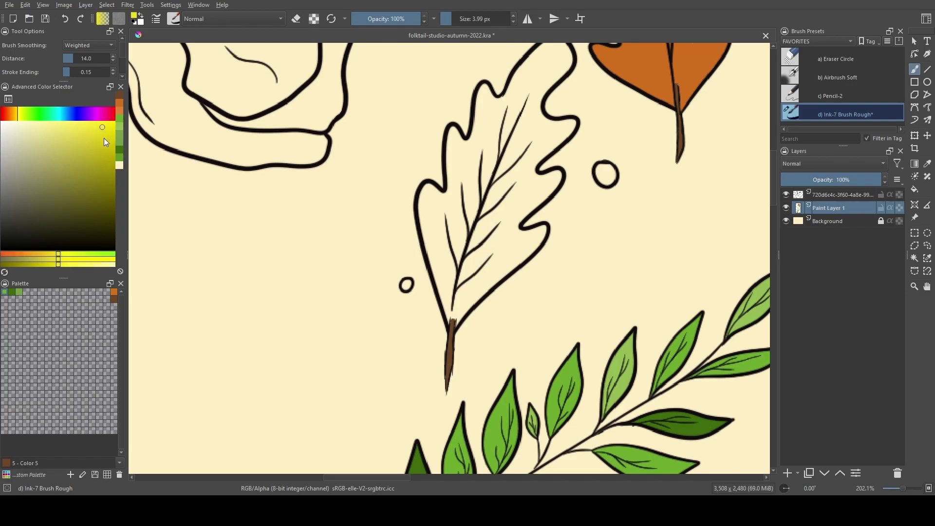
- Shift the yellow to a slightly warmer hue, paint a first patch inside the smaller lobed leaf, and save the colour to the palette
mouse_move(18, 113)
left_mouse_down()
mouse_move(77, 110)
mouse_move(16, 121)
left_mouse_up()
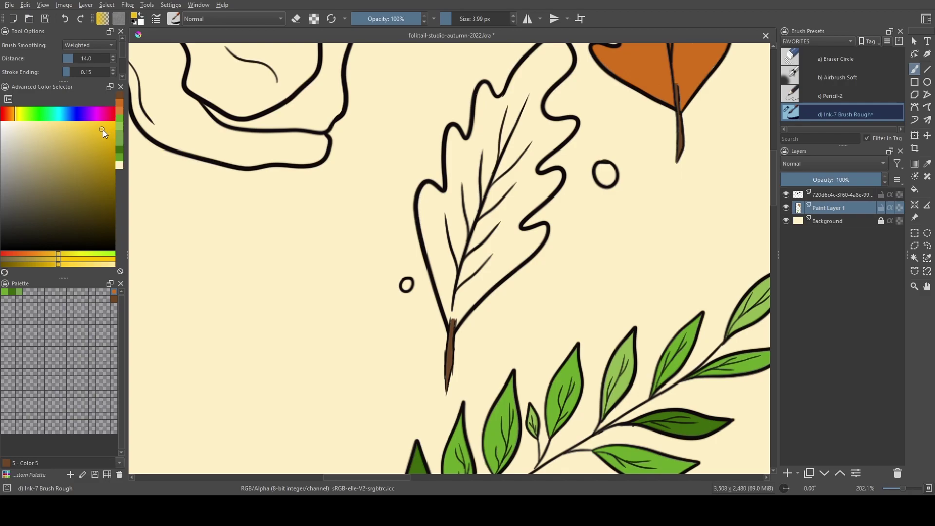
mouse_move(19, 120)
left_mouse_down()
mouse_move(55, 120)
mouse_move(17, 124)
left_mouse_up()
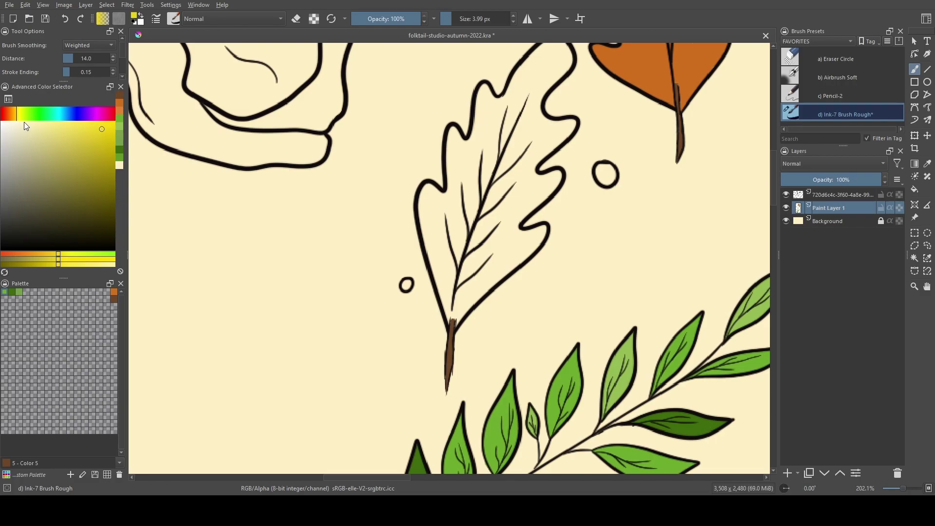
left_click_drag(63, 253, 59, 253)
left_click(63, 254)
left_click(60, 255)
left_click(60, 254)
mouse_move(438, 231)
left_mouse_down("shift")
mouse_move(478, 229)
mouse_move(464, 247)
mouse_move(483, 240)
mouse_move(461, 257)
mouse_move(454, 248)
mouse_move(486, 246)
mouse_move(445, 229)
left_mouse_up("shift")
left_click(78, 292)
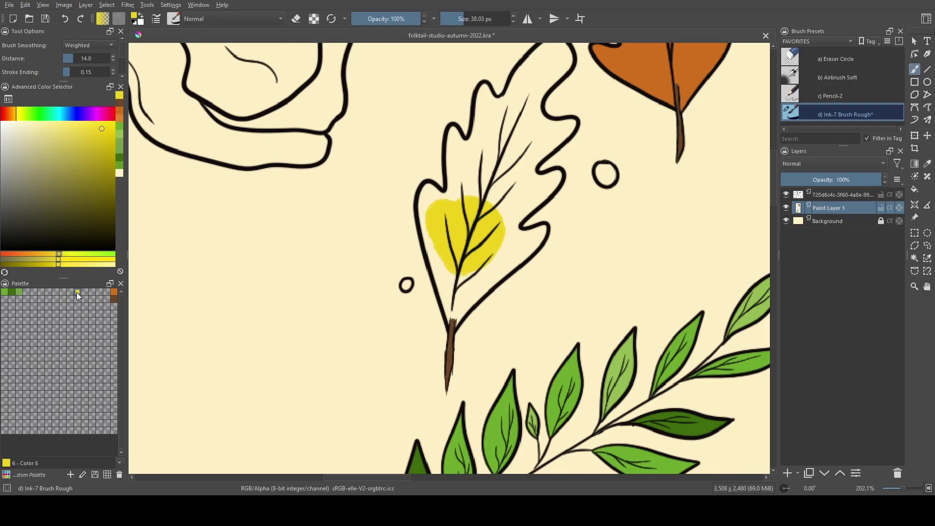
- Fill the smaller leaf's lower left edge and its base around the stem with yellow, reducing the brush size for the narrow areas
mouse_move(443, 219)
left_mouse_down()
mouse_move(473, 251)
mouse_move(441, 227)
mouse_move(456, 284)
mouse_move(470, 267)
mouse_move(455, 270)
mouse_move(450, 296)
mouse_move(443, 274)
mouse_move(456, 295)
left_mouse_up()
key("bracketleft")
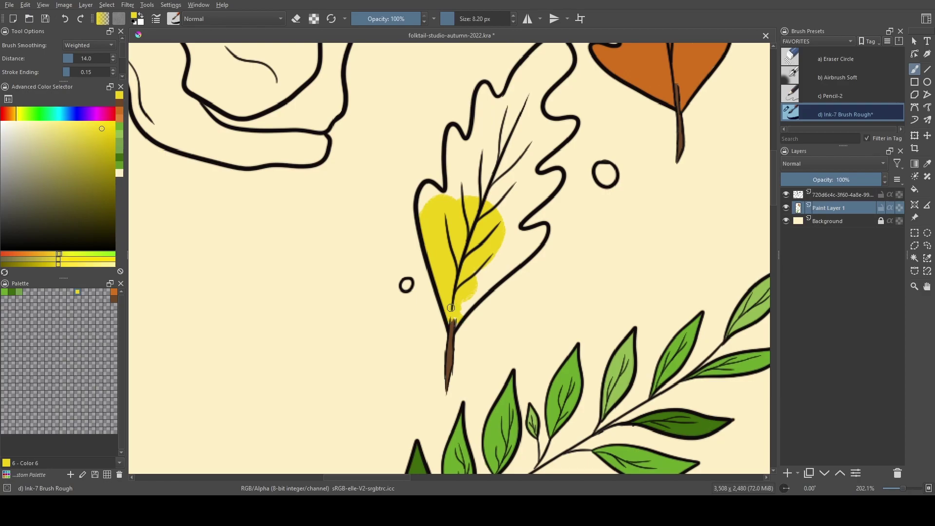
scroll(463, 319, "up", 4)
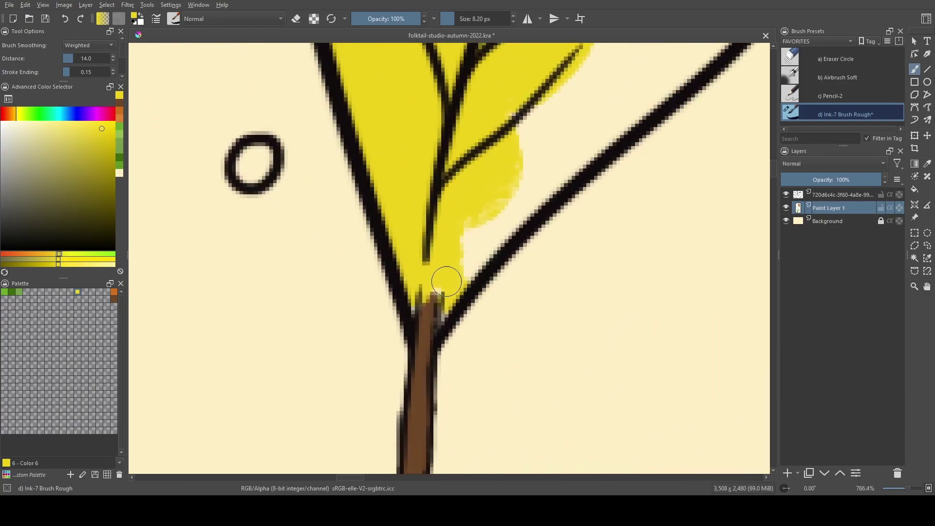
left_click_drag(438, 280, 457, 290)
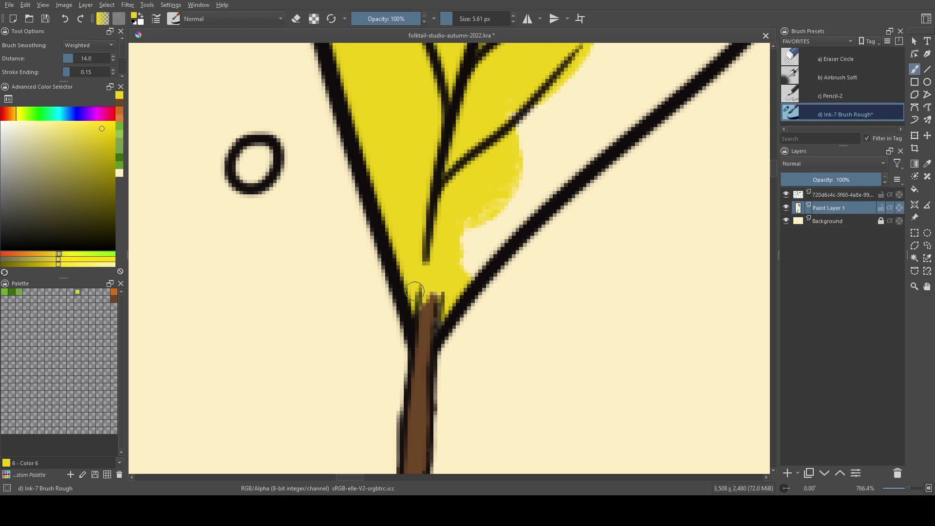
mouse_move(437, 294)
left_mouse_down()
mouse_move(464, 283)
mouse_move(481, 250)
mouse_move(511, 226)
mouse_move(463, 233)
mouse_move(490, 228)
mouse_move(535, 153)
mouse_move(529, 117)
mouse_move(520, 203)
left_mouse_up()
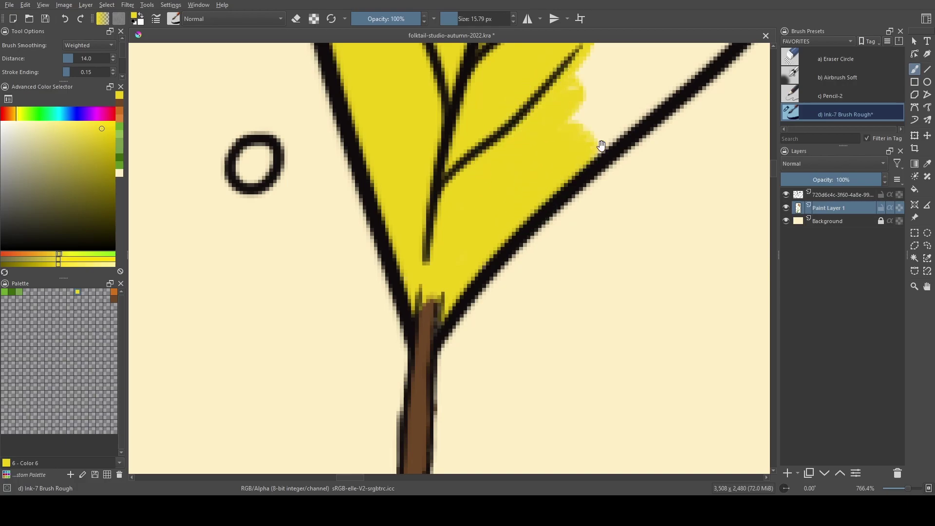
- Fill the smaller leaf's lowest right-hand lobe with yellow out to the outline
left_click_drag(626, 83, 389, 315)
mouse_move(351, 378)
left_mouse_down()
mouse_move(463, 274)
mouse_move(533, 189)
mouse_move(445, 231)
mouse_move(347, 309)
mouse_move(388, 296)
left_mouse_up()
left_click_drag(370, 154, 384, 292)
mouse_move(471, 338)
left_mouse_down()
mouse_move(377, 360)
mouse_move(405, 352)
mouse_move(400, 375)
left_mouse_up()
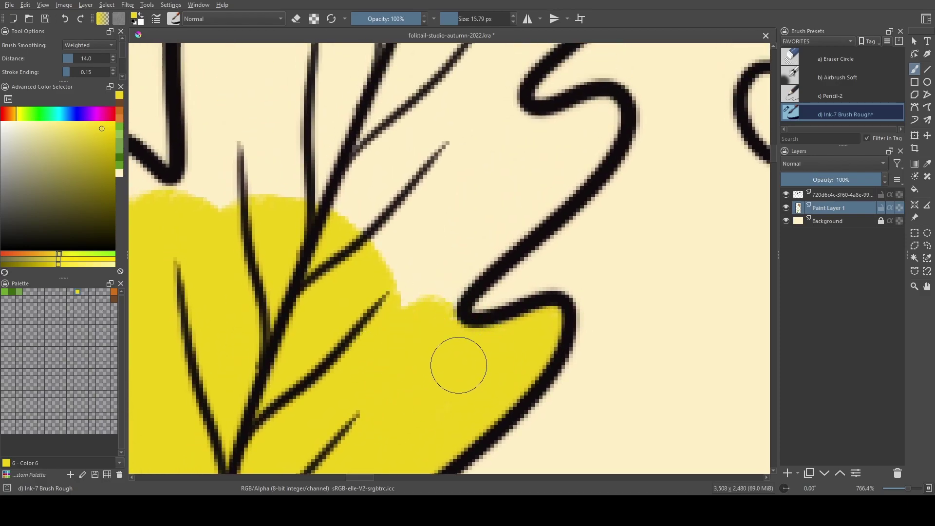
- Extend the yellow fill up the smaller leaf's right side into the next lobe, erasing overspill in the notch between the lobes
mouse_move(396, 324)
left_mouse_down()
mouse_move(445, 322)
mouse_move(432, 330)
mouse_move(402, 306)
mouse_move(430, 305)
left_mouse_up()
left_click_drag(445, 235, 396, 274)
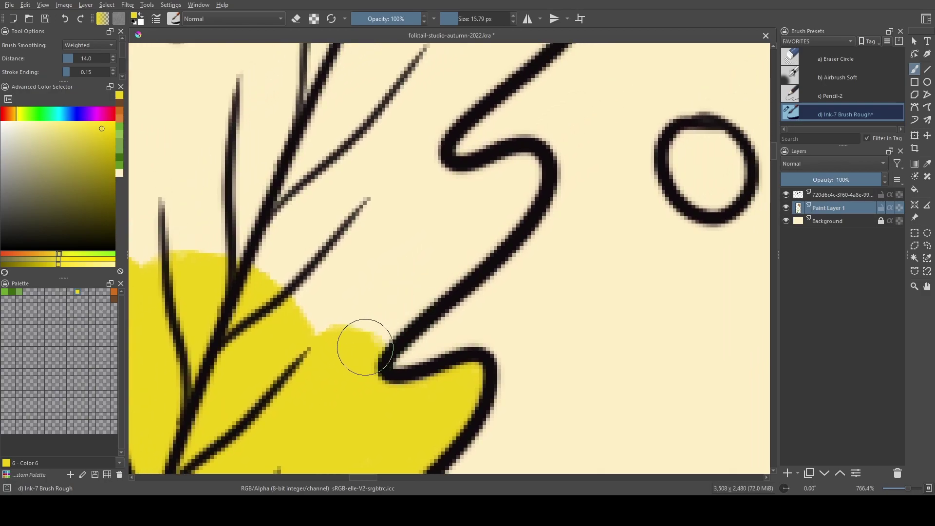
mouse_move(339, 346)
left_mouse_down()
mouse_move(463, 244)
mouse_move(492, 171)
mouse_move(485, 223)
mouse_move(512, 177)
mouse_move(334, 329)
mouse_move(328, 258)
mouse_move(428, 188)
mouse_move(306, 292)
mouse_move(251, 277)
mouse_move(384, 141)
mouse_move(401, 167)
mouse_move(401, 157)
mouse_move(344, 320)
left_mouse_up()
key("e")
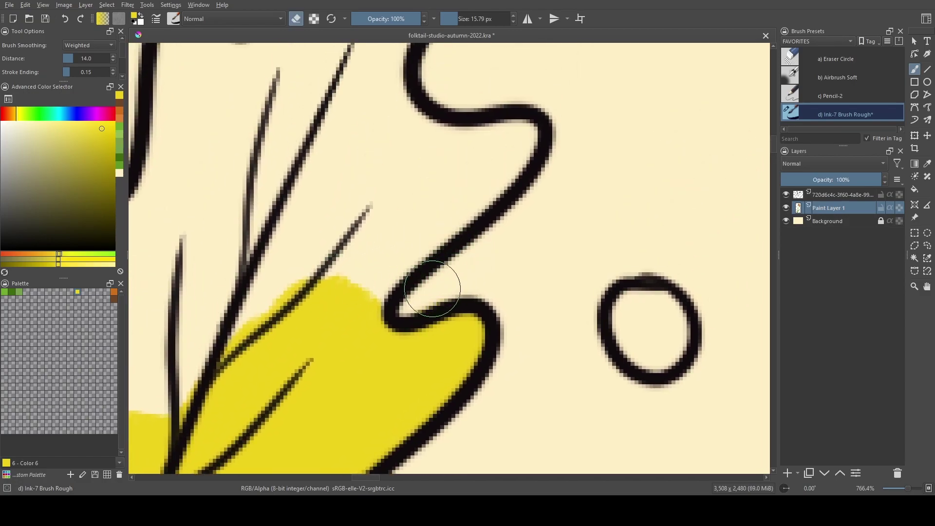
key("e")
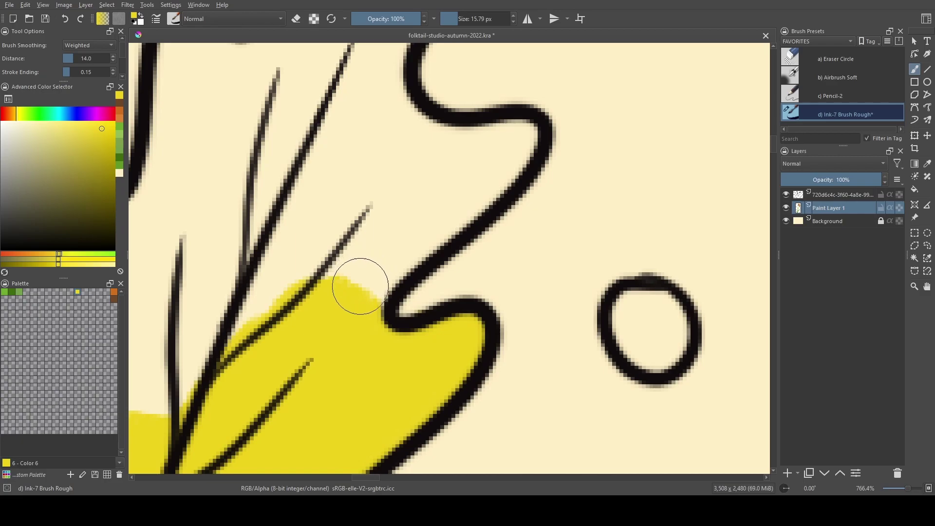
mouse_move(330, 318)
left_mouse_down()
mouse_move(464, 210)
mouse_move(499, 168)
mouse_move(507, 139)
mouse_move(423, 190)
mouse_move(516, 136)
mouse_move(522, 144)
mouse_move(370, 260)
mouse_move(317, 264)
mouse_move(418, 186)
mouse_move(280, 287)
mouse_move(333, 248)
mouse_move(252, 325)
mouse_move(301, 260)
mouse_move(246, 353)
left_mouse_up()
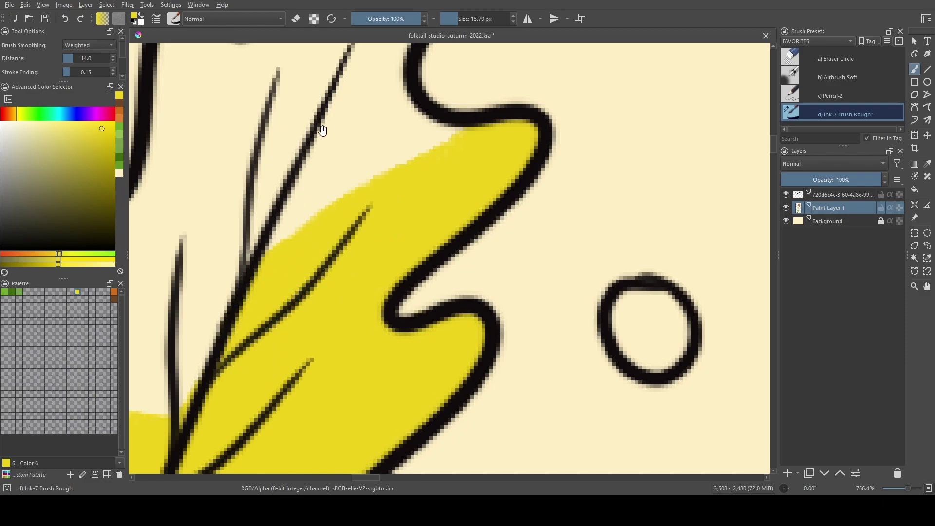
- Fill the smaller leaf's upper right lobe and rounded tip with yellow, erasing paint that spills past the outline
left_click_drag(326, 140, 452, 348)
mouse_move(593, 365)
left_mouse_down()
mouse_move(548, 351)
mouse_move(497, 311)
mouse_move(504, 251)
mouse_move(549, 176)
mouse_move(519, 197)
mouse_move(515, 311)
mouse_move(500, 267)
mouse_move(506, 280)
mouse_move(534, 217)
mouse_move(590, 176)
mouse_move(491, 255)
mouse_move(569, 172)
mouse_move(598, 112)
mouse_move(474, 177)
left_mouse_up()
left_click_drag(515, 155, 401, 289)
mouse_move(474, 293)
left_mouse_down()
mouse_move(513, 237)
mouse_move(479, 187)
mouse_move(407, 233)
mouse_move(480, 284)
mouse_move(490, 280)
mouse_move(500, 217)
mouse_move(462, 176)
mouse_move(489, 165)
mouse_move(454, 183)
mouse_move(416, 278)
mouse_move(461, 242)
mouse_move(372, 333)
mouse_move(400, 253)
mouse_move(344, 326)
mouse_move(397, 242)
mouse_move(384, 232)
mouse_move(311, 338)
mouse_move(300, 434)
mouse_move(344, 354)
mouse_move(334, 370)
mouse_move(359, 411)
left_mouse_up()
left_click_drag(411, 312, 334, 227)
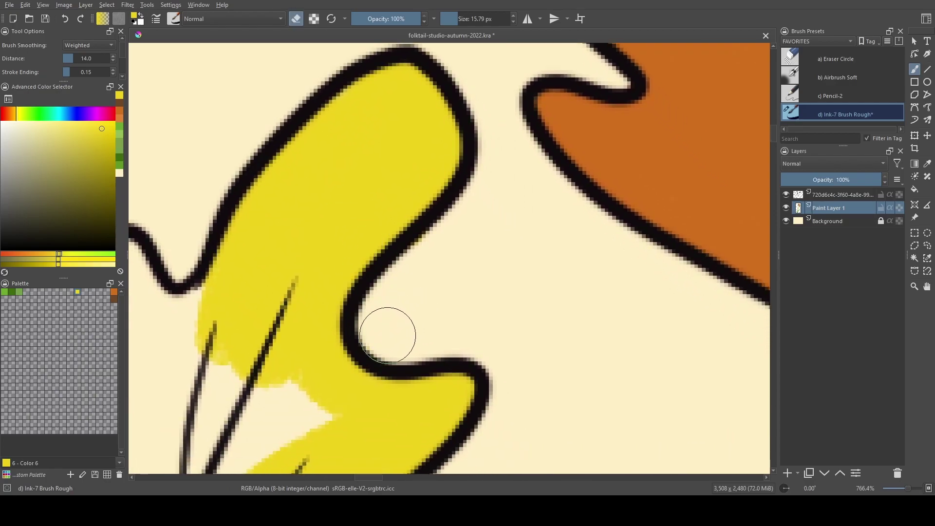
- Fill the smaller leaf's upper left lobe below the tip with yellow and erase the overspill around its outline
left_click_drag(240, 312, 511, 244)
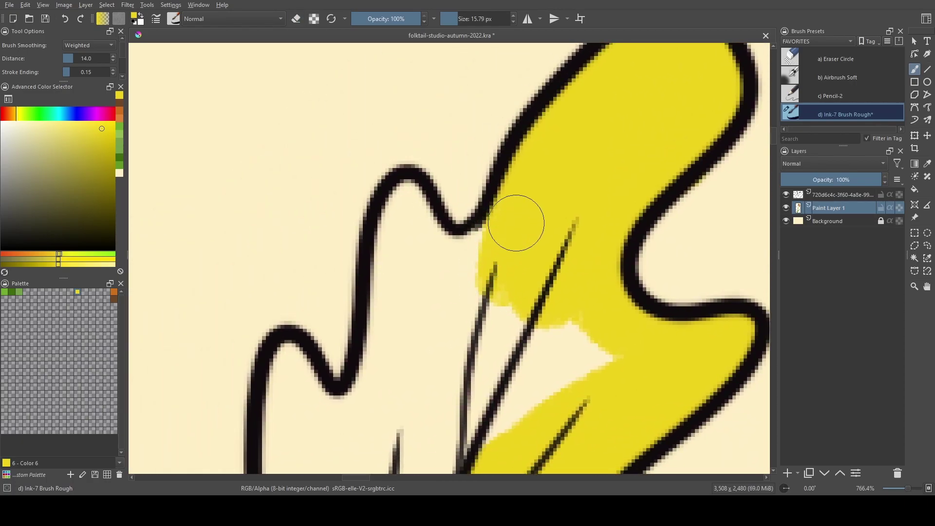
mouse_move(565, 178)
left_mouse_down()
mouse_move(476, 268)
mouse_move(405, 268)
mouse_move(383, 225)
mouse_move(397, 213)
mouse_move(441, 252)
mouse_move(509, 250)
mouse_move(447, 262)
mouse_move(397, 209)
left_mouse_up()
key("e")
mouse_move(421, 159)
left_mouse_down()
mouse_move(359, 198)
mouse_move(351, 255)
mouse_move(407, 209)
mouse_move(382, 299)
mouse_move(446, 272)
left_mouse_up()
key("e")
key("e")
left_click_drag(353, 233, 361, 185)
key("e")
- Fill the smaller leaf's remaining left lobes and unpainted centre with yellow
mouse_move(404, 298)
left_mouse_down()
mouse_move(391, 338)
mouse_move(371, 407)
mouse_move(350, 421)
left_mouse_up()
mouse_move(397, 389)
left_mouse_down()
mouse_move(432, 286)
mouse_move(477, 209)
left_mouse_up()
mouse_move(464, 272)
left_mouse_down()
mouse_move(477, 340)
mouse_move(467, 268)
mouse_move(455, 246)
mouse_move(436, 240)
mouse_move(435, 322)
mouse_move(421, 333)
mouse_move(430, 322)
mouse_move(410, 310)
mouse_move(413, 349)
mouse_move(404, 318)
mouse_move(429, 327)
mouse_move(413, 322)
mouse_move(454, 311)
mouse_move(442, 322)
mouse_move(447, 249)
mouse_move(458, 323)
mouse_move(511, 253)
mouse_move(487, 296)
mouse_move(495, 278)
left_mouse_up()
mouse_move(533, 240)
left_mouse_down()
mouse_move(484, 275)
mouse_move(502, 254)
mouse_move(514, 229)
mouse_move(494, 221)
left_mouse_up()
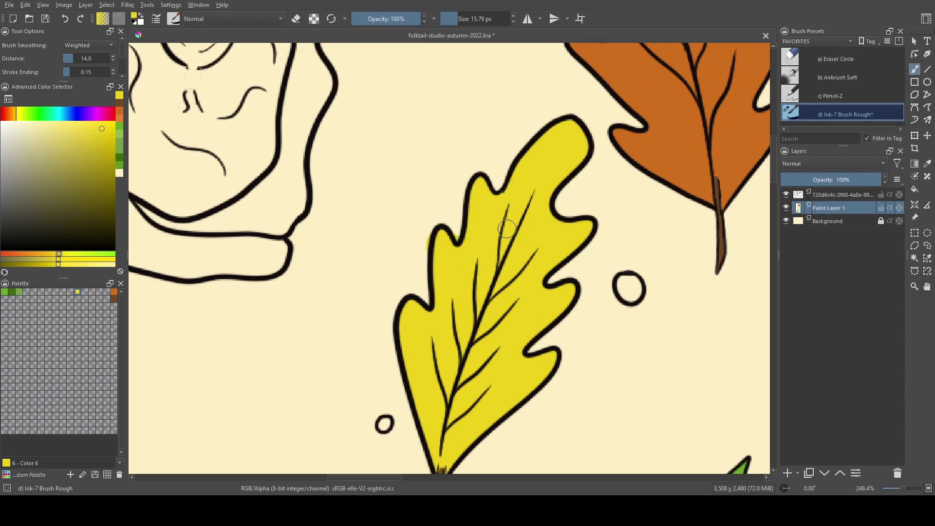
- Erase the yellow overspill along the smaller leaf's left edge, reducing the eraser to 6.86 px for the narrow notches between lobes
left_click_drag(394, 292, 502, 187)
left_click_drag(504, 152, 428, 361)
key("e")
mouse_move(458, 310)
left_mouse_down()
mouse_move(469, 310)
mouse_move(475, 296)
left_mouse_up()
key("bracketleft")
key("bracketleft")
left_click_drag(622, 251, 636, 265)
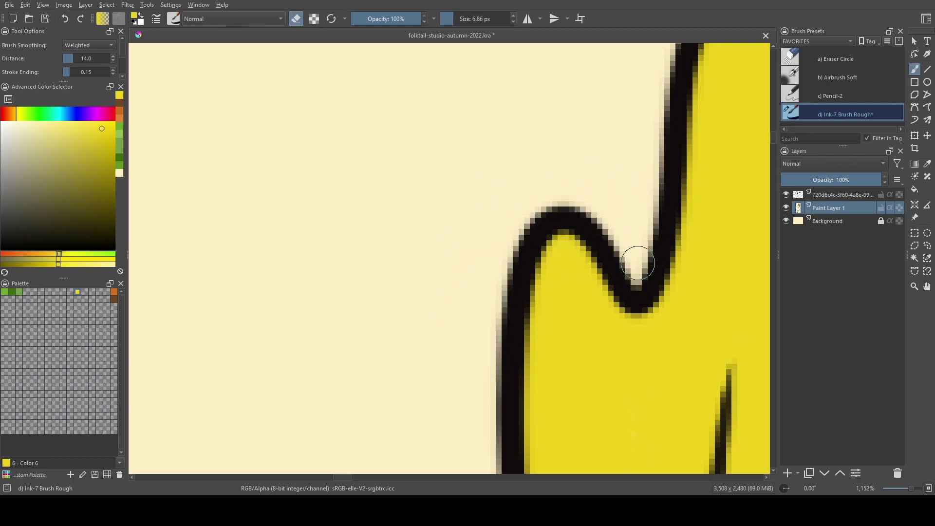
left_click_drag(572, 154, 562, 277)
mouse_move(560, 179)
left_mouse_down()
mouse_move(561, 259)
mouse_move(564, 212)
left_mouse_up()
mouse_move(645, 193)
left_mouse_down()
mouse_move(492, 258)
mouse_move(481, 253)
left_mouse_up()
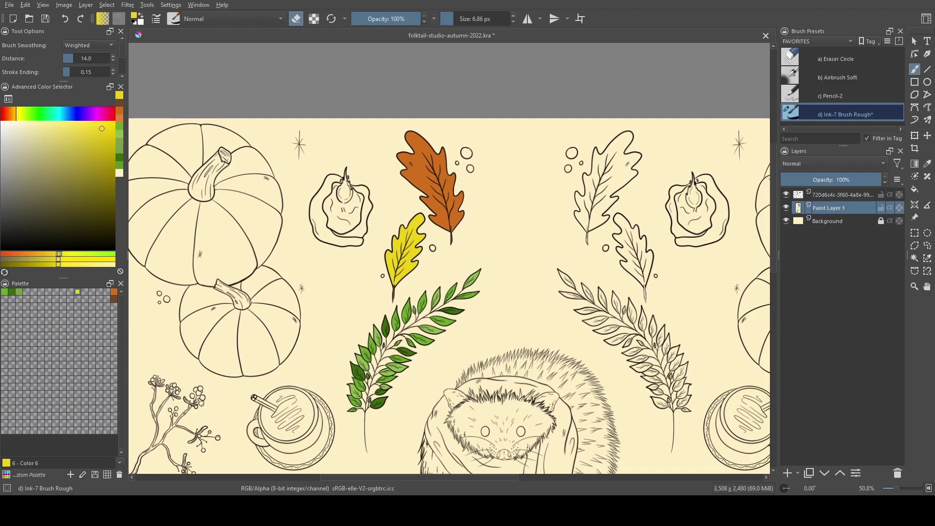
- Review the coloured leaves and branch against the uncoloured mirrored drawings across the illustration
left_click_drag(436, 300, 501, 283)
left_click_drag(538, 316, 478, 224)
left_click_drag(514, 334, 519, 400)
left_click_drag(451, 187, 440, 223)
scroll(441, 229, "up", 5)
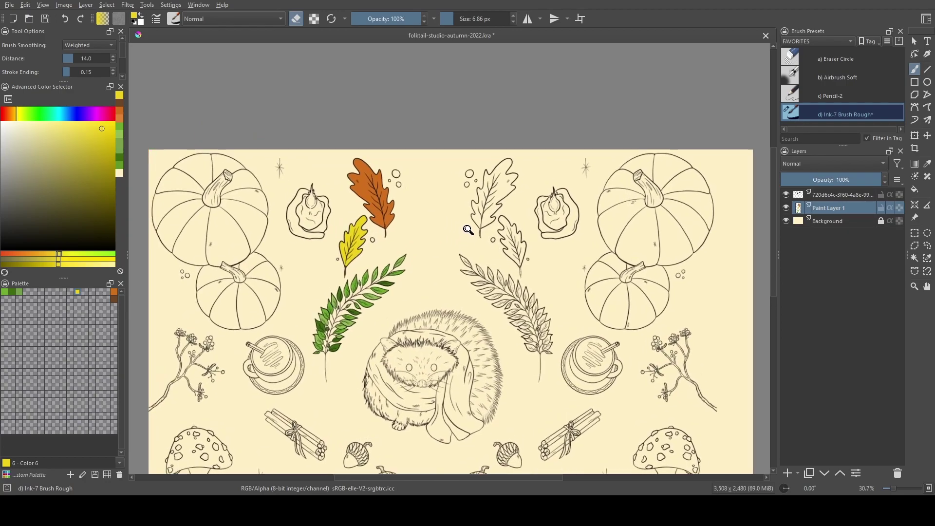
scroll(443, 184, "down", 3)
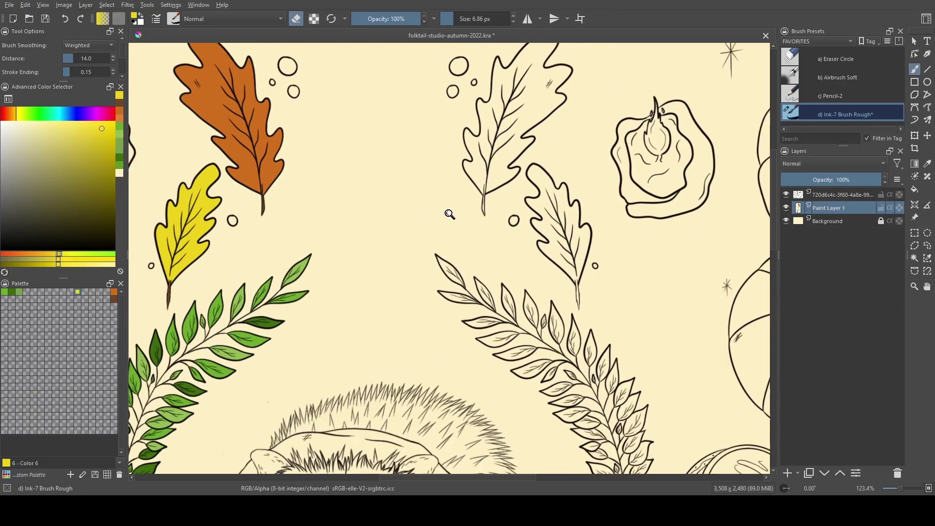
scroll(449, 230, "up", 2)
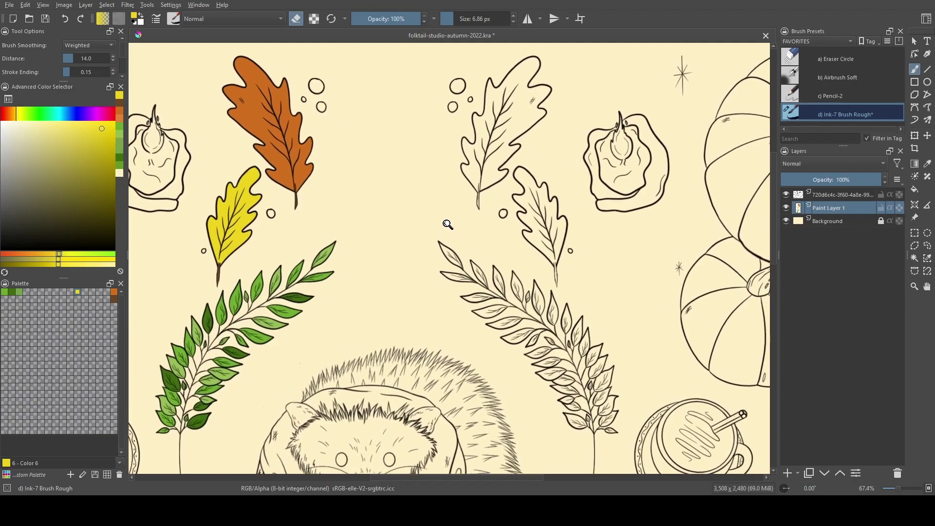
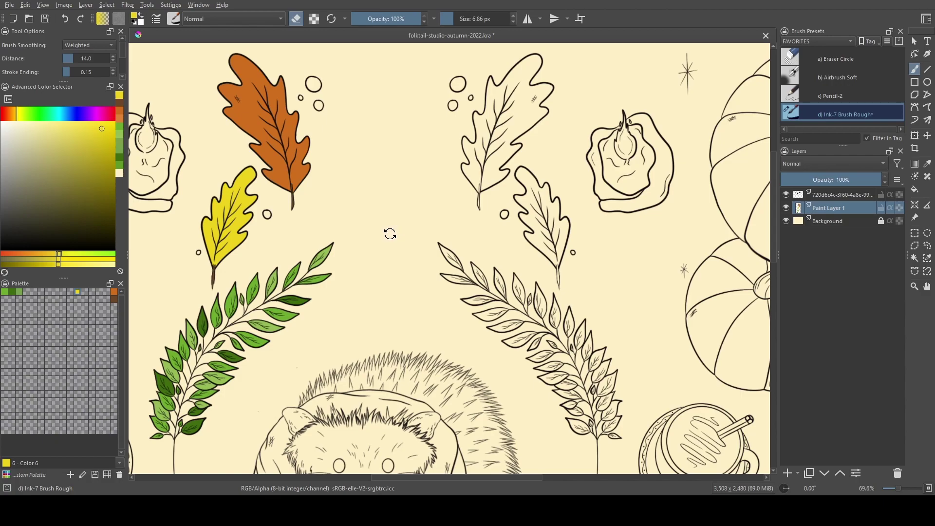
- Choose a pale grey-white and fill the corner of the saucer's inner area just beneath the cup's handle
left_click_drag(393, 234, 538, 239)
left_click_drag(401, 267, 527, 231)
left_click_drag(376, 307, 468, 139)
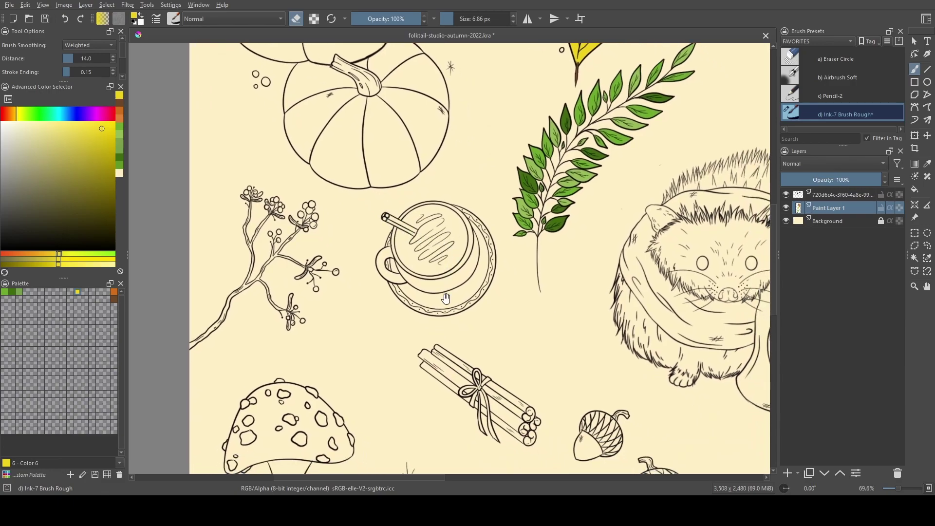
left_click_drag(408, 331, 367, 314)
mouse_move(382, 268)
left_mouse_down()
mouse_move(386, 291)
mouse_move(318, 288)
left_mouse_up()
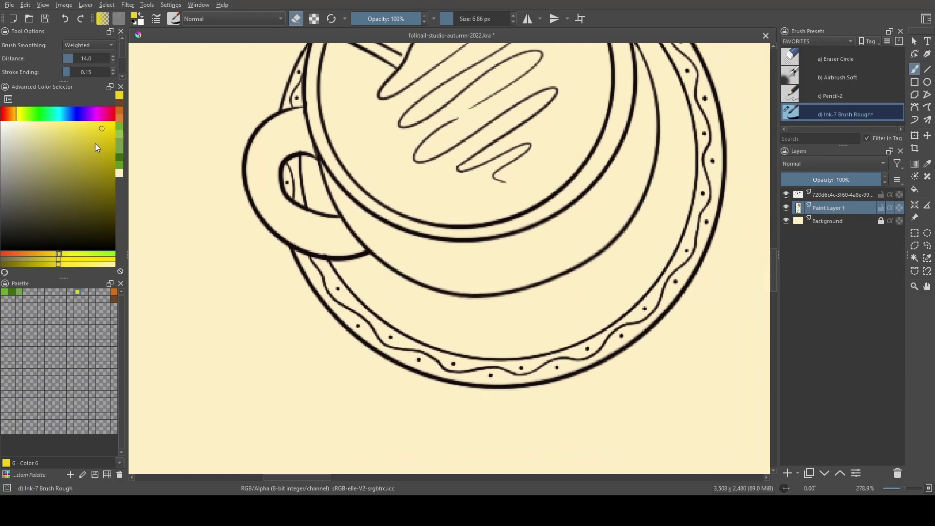
left_click_drag(13, 144, 6, 139)
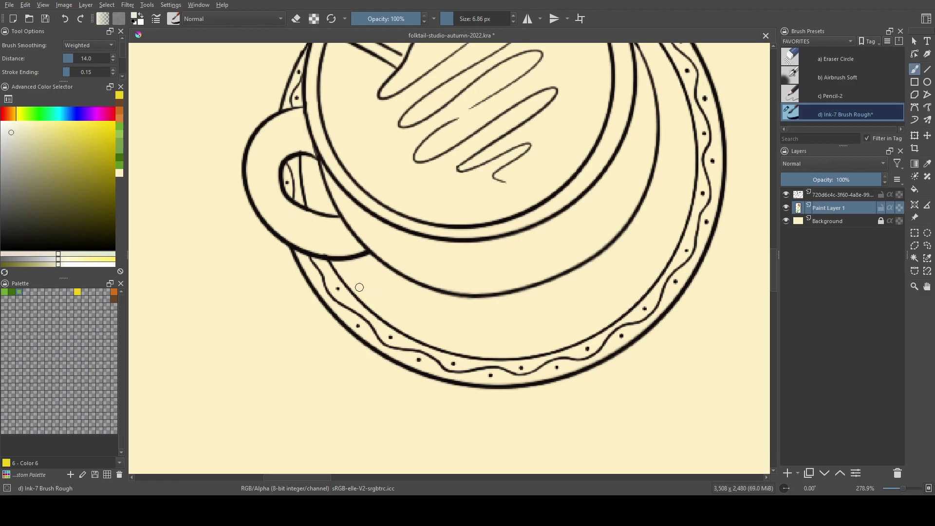
left_click_drag(350, 278, 363, 278, "shift")
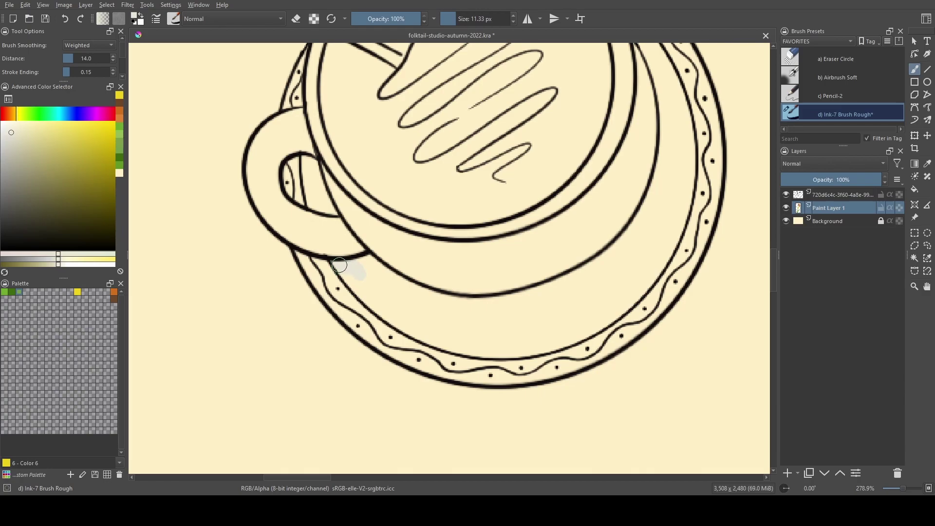
mouse_move(338, 265)
left_mouse_down()
mouse_move(406, 286)
mouse_move(411, 193)
left_mouse_up()
mouse_move(377, 234)
left_mouse_down("shift")
mouse_move(346, 217)
mouse_move(398, 222)
mouse_move(486, 194)
mouse_move(533, 221)
mouse_move(525, 204)
mouse_move(537, 215)
mouse_move(555, 249)
mouse_move(482, 223)
mouse_move(470, 247)
mouse_move(391, 276)
mouse_move(387, 269)
mouse_move(449, 325)
left_mouse_up("shift")
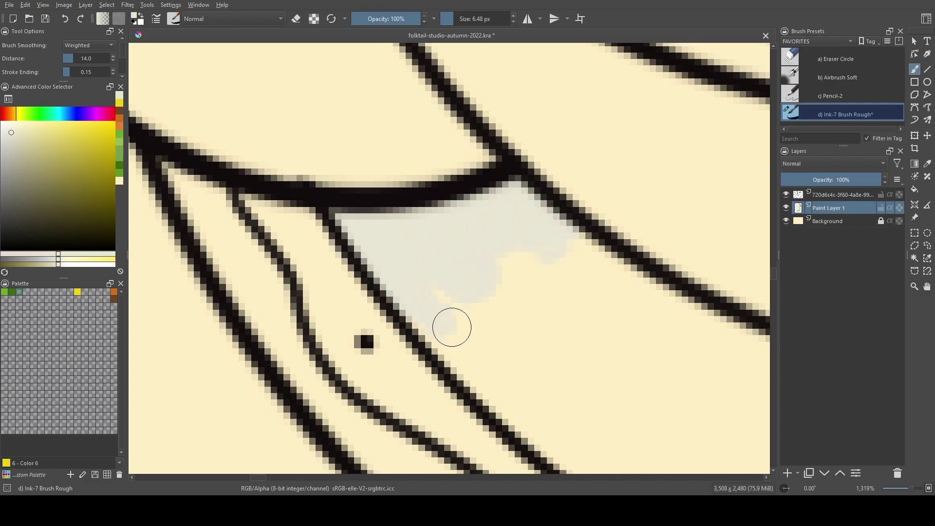
- Enlarge the brush to 22.80 px and fill the lower part of the saucer's inner area with the pale grey-white
left_click_drag(513, 292, 502, 292)
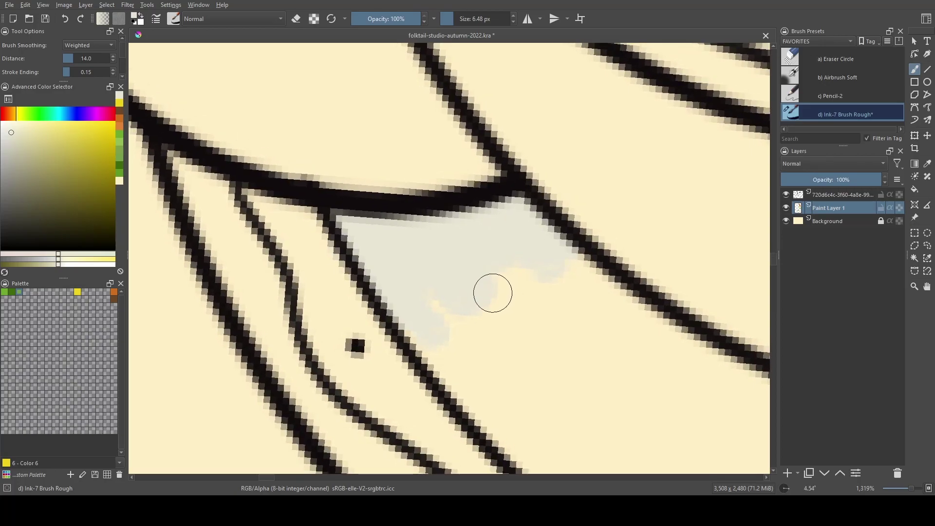
mouse_move(473, 285)
left_mouse_down()
mouse_move(484, 271)
mouse_move(476, 273)
left_mouse_up()
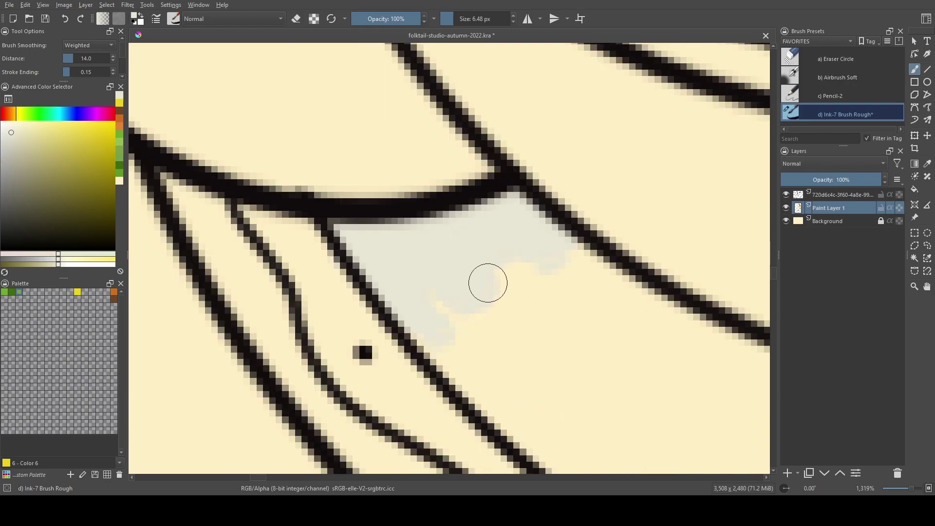
mouse_move(462, 313)
left_mouse_down()
mouse_move(436, 339)
mouse_move(461, 342)
left_mouse_up()
left_click_drag(539, 319, 418, 281)
mouse_move(498, 323)
left_mouse_down()
mouse_move(487, 321)
mouse_move(490, 395)
mouse_move(495, 360)
mouse_move(497, 375)
left_mouse_up()
mouse_move(542, 326)
left_mouse_down()
mouse_move(529, 337)
mouse_move(520, 317)
mouse_move(445, 297)
mouse_move(458, 312)
mouse_move(442, 314)
left_mouse_up()
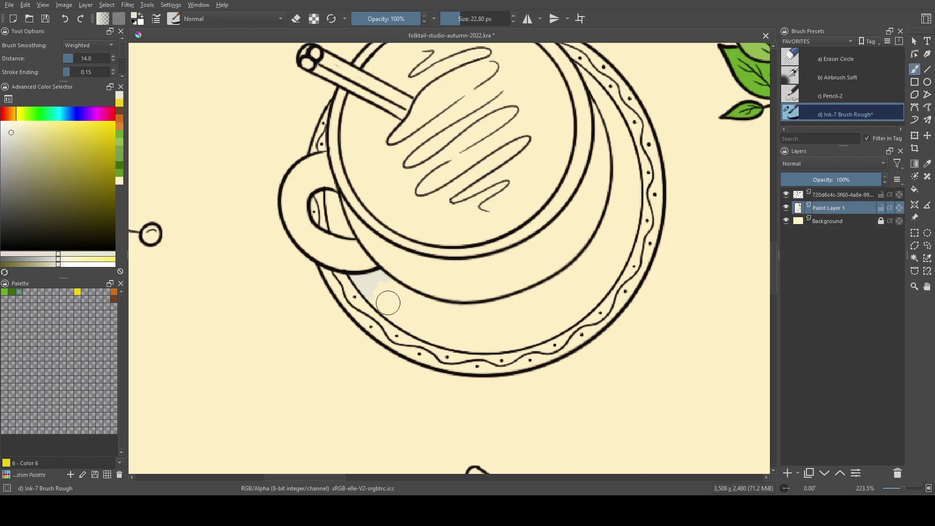
mouse_move(366, 283)
left_mouse_down()
mouse_move(434, 316)
mouse_move(494, 326)
mouse_move(564, 307)
mouse_move(593, 275)
left_mouse_up()
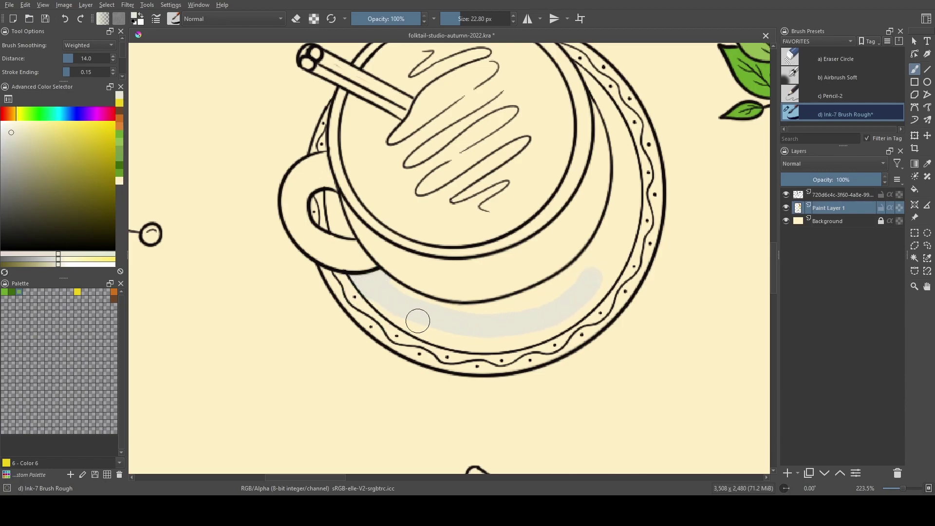
mouse_move(404, 315)
left_mouse_down()
mouse_move(456, 329)
mouse_move(565, 320)
left_mouse_up()
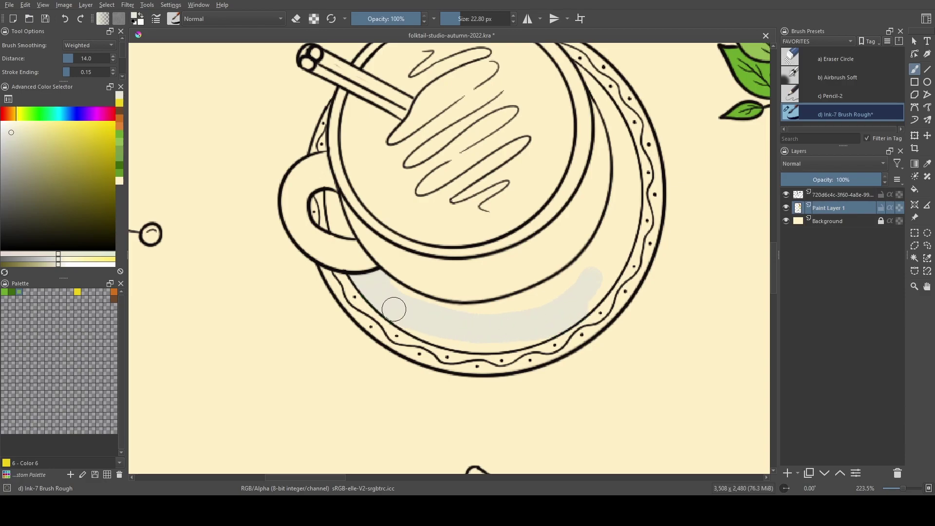
mouse_move(427, 332)
left_mouse_down()
mouse_move(496, 339)
mouse_move(577, 320)
left_mouse_up()
mouse_move(440, 336)
left_mouse_down()
mouse_move(476, 353)
mouse_move(555, 327)
left_mouse_up()
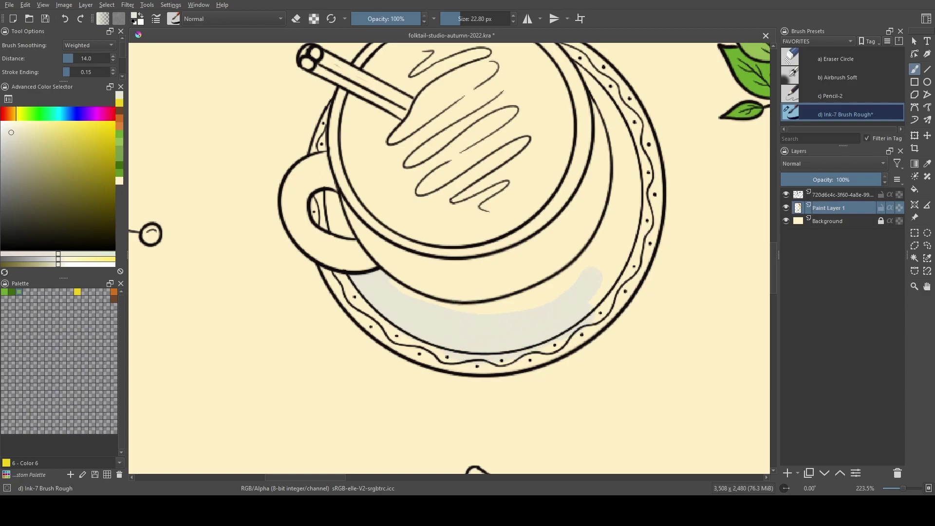
- Extend the pale grey-white up to the cup's outer edge and along the saucer's right side to its upper tip
mouse_move(390, 301)
left_mouse_down()
mouse_move(455, 321)
mouse_move(541, 306)
mouse_move(582, 277)
mouse_move(598, 243)
mouse_move(537, 307)
mouse_move(427, 312)
mouse_move(382, 283)
mouse_move(411, 298)
mouse_move(483, 299)
mouse_move(551, 271)
left_mouse_up()
mouse_move(495, 293)
left_mouse_down()
mouse_move(576, 258)
mouse_move(603, 217)
left_mouse_up()
mouse_move(590, 271)
left_mouse_down()
mouse_move(611, 225)
mouse_move(602, 152)
left_mouse_up()
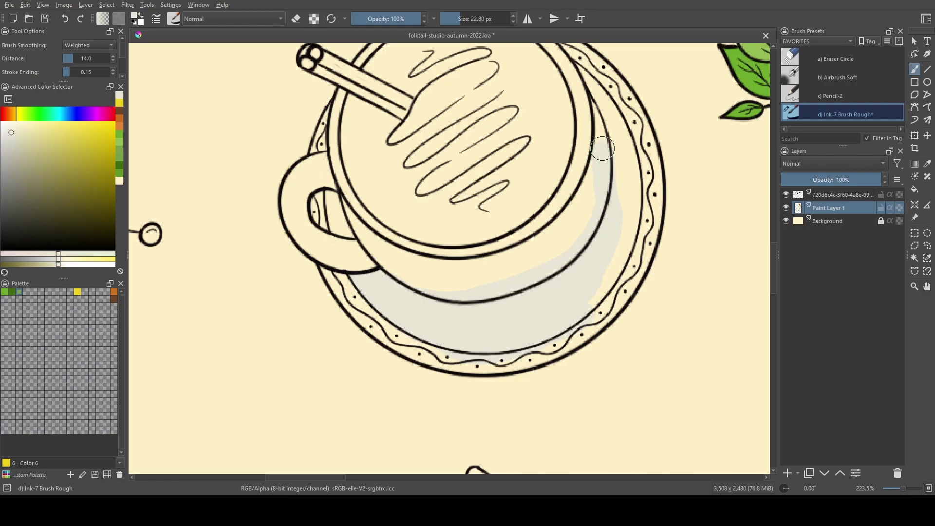
left_click_drag(612, 218, 485, 319)
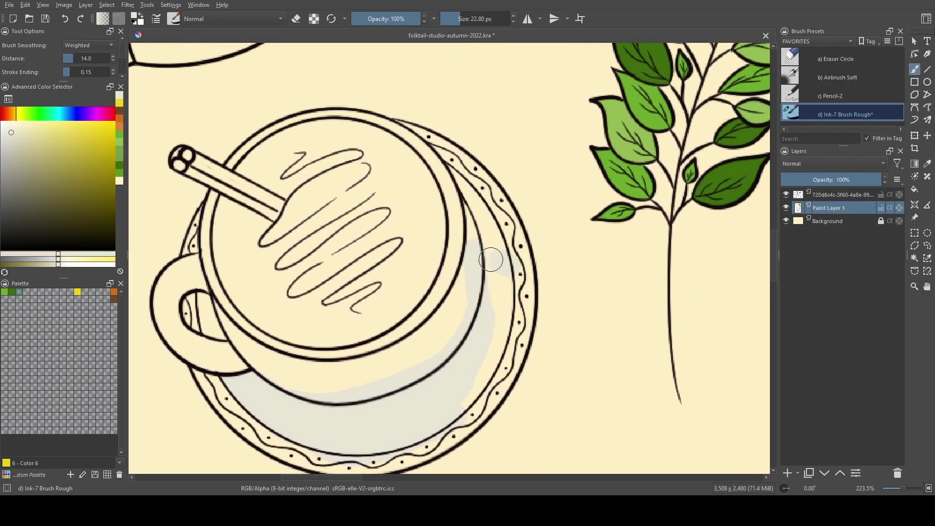
mouse_move(449, 174)
left_mouse_down()
mouse_move(494, 210)
mouse_move(504, 266)
left_mouse_up()
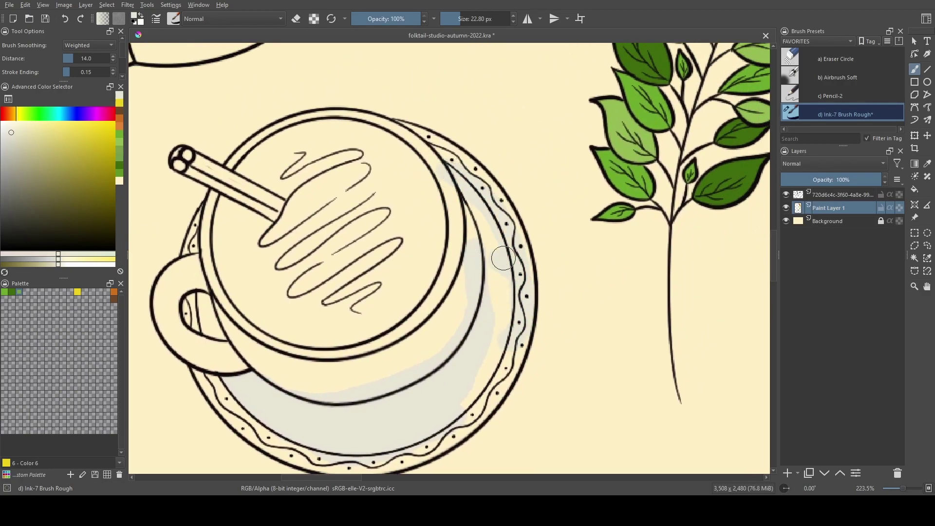
mouse_move(473, 201)
left_mouse_down()
mouse_move(498, 283)
mouse_move(493, 330)
mouse_move(496, 227)
mouse_move(486, 299)
mouse_move(448, 376)
mouse_move(498, 312)
mouse_move(498, 347)
left_mouse_up()
left_click_drag(408, 394, 512, 281)
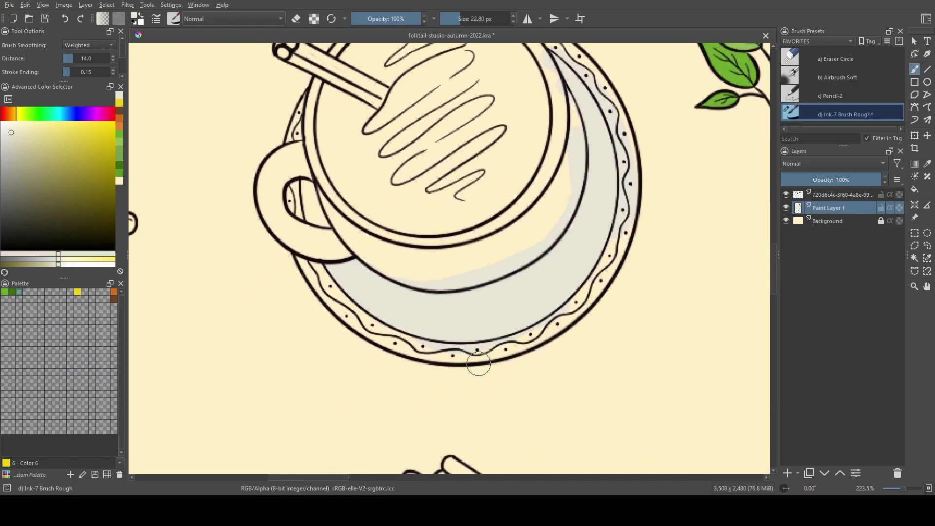
- Erase the overspill from the saucer's lower patterned rim with a 9.65 px eraser and touch up the fill along its inner line
left_click(475, 373, "ctrl")
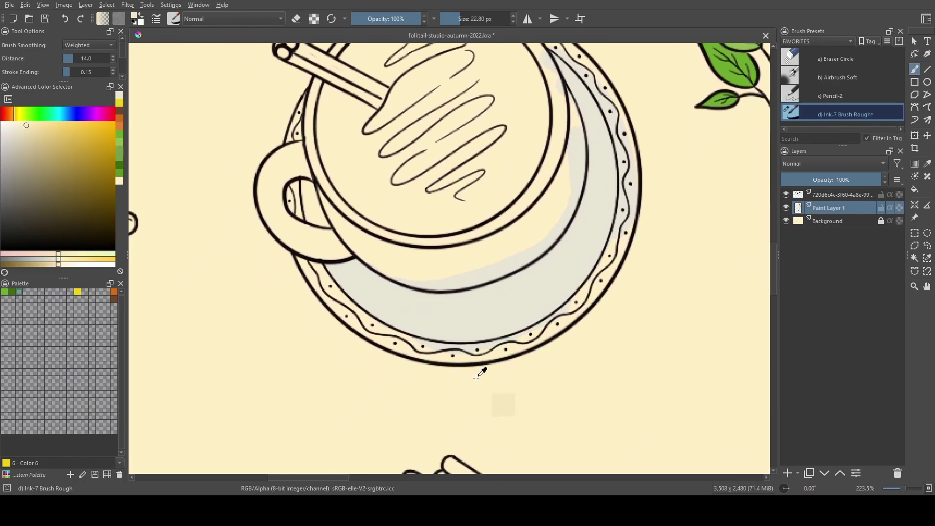
left_click(489, 313, "ctrl")
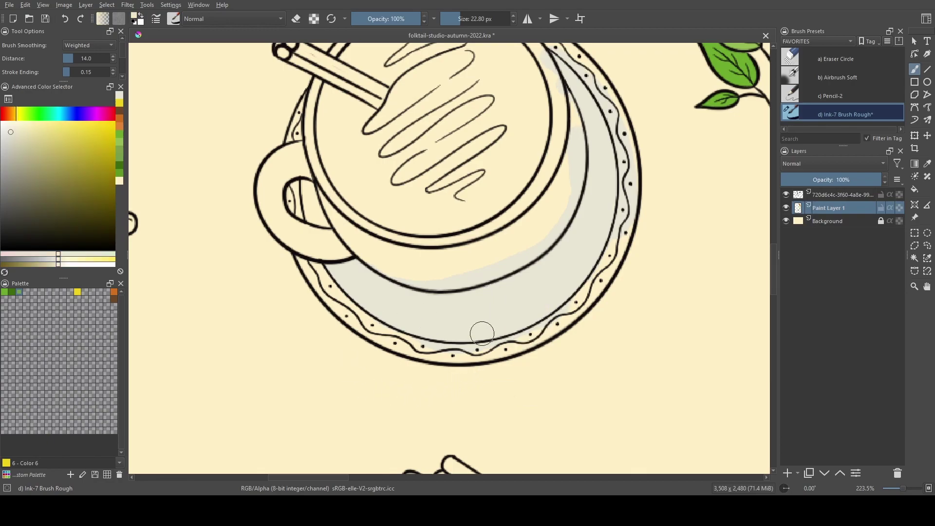
key("e")
left_click_drag(431, 399, 453, 312)
mouse_move(396, 240)
left_mouse_down()
mouse_move(378, 234)
mouse_move(396, 215)
mouse_move(365, 225)
mouse_move(627, 240)
mouse_move(544, 255)
mouse_move(534, 239)
mouse_move(518, 261)
mouse_move(643, 334)
left_mouse_up()
mouse_move(457, 332)
left_mouse_down()
mouse_move(462, 339)
mouse_move(455, 315)
left_mouse_up()
key("bracketleft")
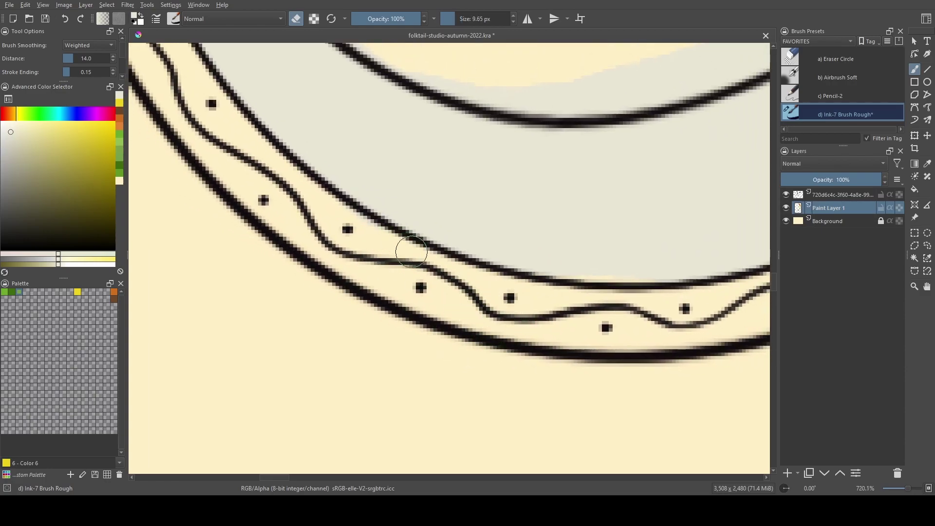
mouse_move(505, 304)
left_mouse_down()
mouse_move(382, 326)
mouse_move(414, 283)
left_mouse_up()
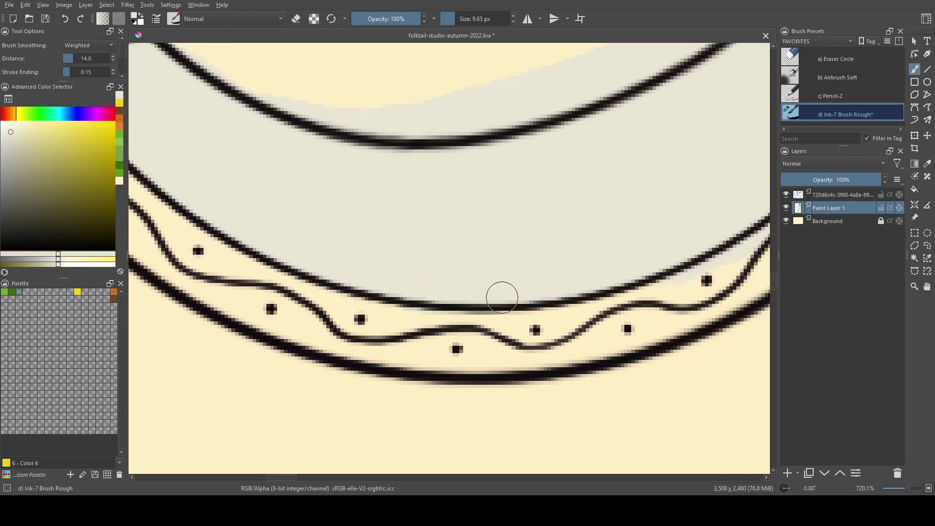
left_click_drag(582, 238, 376, 276)
key("e")
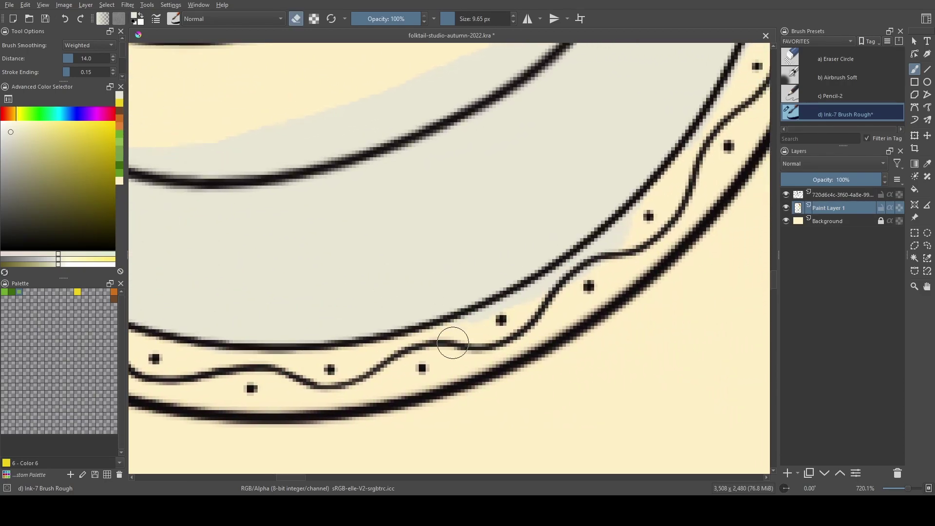
- Erase the overspill from the saucer's right patterned rim, filling small unpainted gaps inside it and undoing the last stray stroke
mouse_move(495, 320)
left_mouse_down()
mouse_move(626, 236)
mouse_move(458, 343)
left_mouse_up()
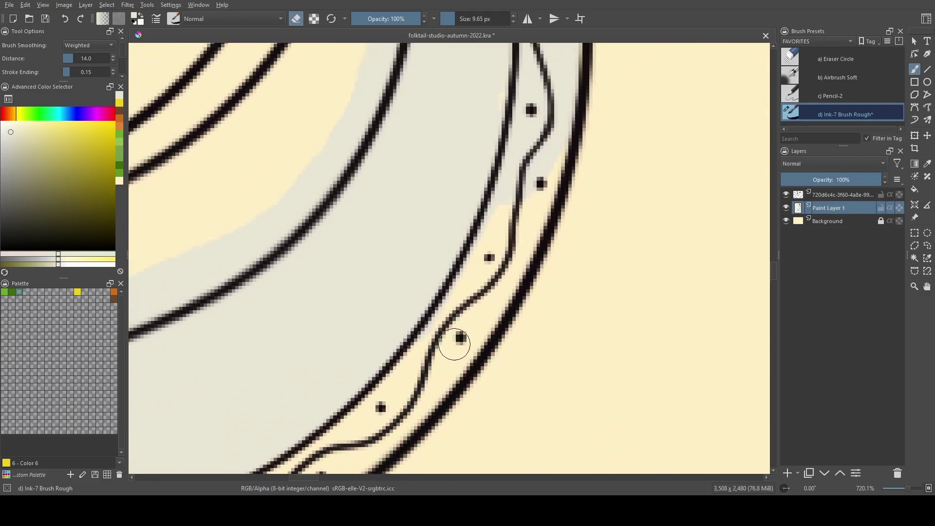
left_click_drag(458, 305, 421, 367)
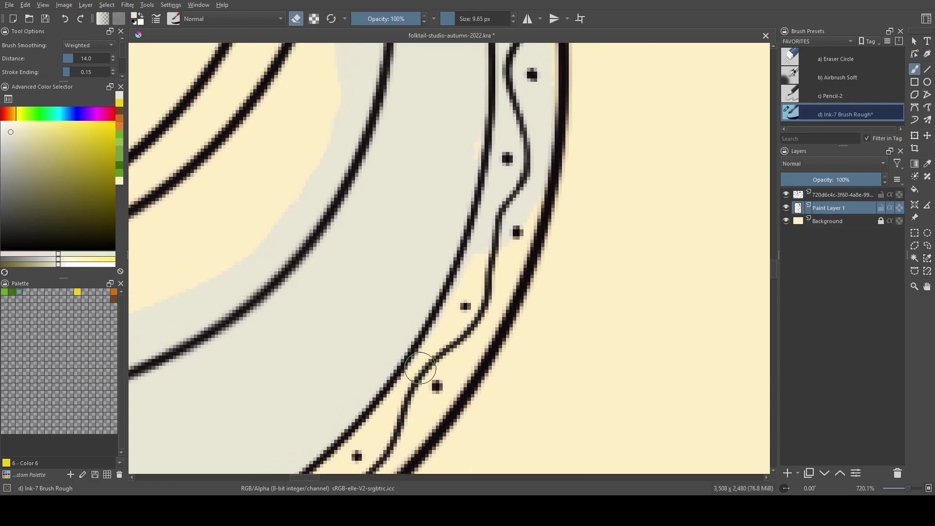
mouse_move(477, 264)
left_mouse_down()
mouse_move(429, 375)
mouse_move(446, 312)
mouse_move(451, 336)
mouse_move(472, 340)
mouse_move(496, 263)
left_mouse_up()
left_click_drag(478, 181, 472, 268)
mouse_move(463, 338)
left_mouse_down()
mouse_move(455, 372)
mouse_move(474, 271)
mouse_move(499, 305)
left_mouse_up()
left_click_drag(493, 368, 488, 230)
key("e")
mouse_move(458, 304)
left_mouse_down()
mouse_move(451, 391)
mouse_move(444, 292)
mouse_move(476, 280)
left_mouse_up()
key("e")
mouse_move(455, 245)
left_mouse_down()
mouse_move(467, 286)
mouse_move(463, 267)
mouse_move(501, 302)
mouse_move(456, 249)
mouse_move(463, 224)
mouse_move(448, 242)
mouse_move(432, 230)
mouse_move(445, 235)
mouse_move(360, 95)
mouse_move(457, 208)
left_mouse_up()
key("ctrl+z")
- Erase the remaining pale grey overspill between the dots and wavy line of the saucer's upper right rim
mouse_move(486, 321)
left_mouse_down()
mouse_move(451, 296)
mouse_move(480, 273)
mouse_move(488, 278)
mouse_move(413, 180)
mouse_move(436, 137)
left_mouse_up()
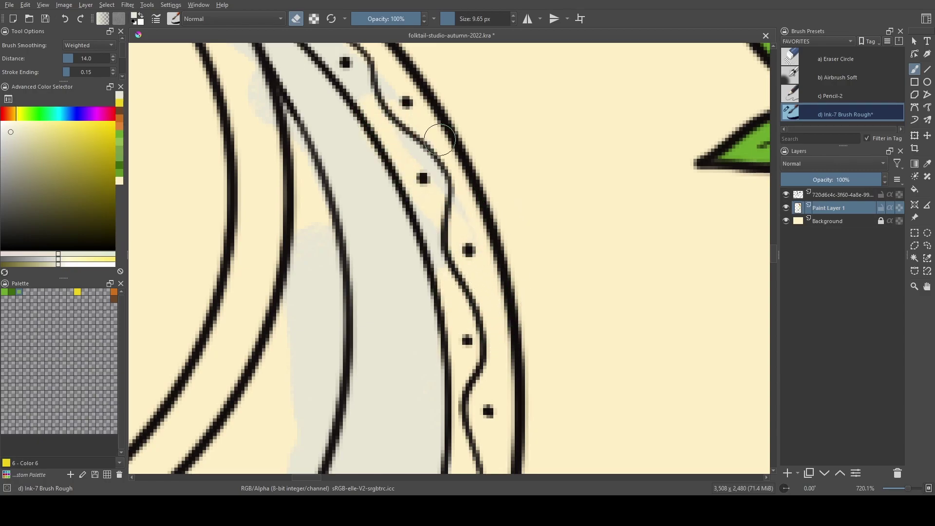
left_click_drag(461, 201, 425, 151)
left_click_drag(454, 246, 439, 253)
left_click_drag(428, 173, 529, 278)
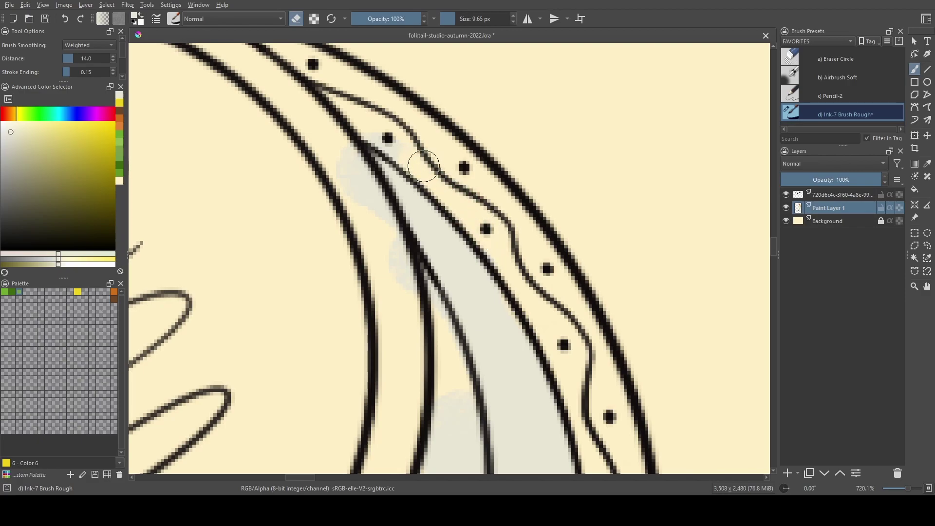
- Erase the overspill around the saucer fill's upper tip and inside the cup's right side and lower right edge
mouse_move(356, 132)
left_mouse_down()
mouse_move(367, 220)
mouse_move(349, 184)
mouse_move(376, 203)
mouse_move(403, 274)
left_mouse_up()
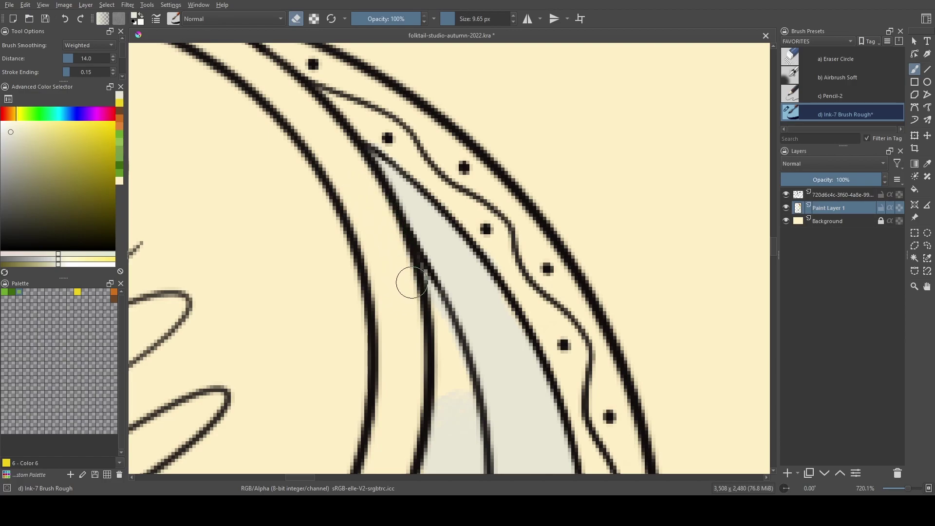
mouse_move(427, 414)
left_mouse_down()
mouse_move(397, 261)
mouse_move(411, 311)
mouse_move(406, 352)
left_mouse_up()
mouse_move(414, 262)
left_mouse_down()
mouse_move(434, 276)
mouse_move(432, 396)
left_mouse_up()
mouse_move(428, 281)
left_mouse_down()
mouse_move(407, 399)
mouse_move(420, 378)
mouse_move(390, 395)
mouse_move(381, 381)
mouse_move(397, 269)
mouse_move(438, 279)
mouse_move(459, 237)
mouse_move(455, 290)
mouse_move(425, 367)
mouse_move(408, 371)
mouse_move(436, 247)
mouse_move(434, 300)
left_mouse_up()
mouse_move(475, 230)
left_mouse_down()
mouse_move(432, 302)
mouse_move(415, 305)
mouse_move(449, 282)
mouse_move(438, 305)
mouse_move(422, 329)
mouse_move(468, 259)
mouse_move(410, 324)
mouse_move(423, 299)
mouse_move(496, 230)
mouse_move(421, 283)
mouse_move(487, 255)
left_mouse_up()
mouse_move(423, 306)
left_mouse_down()
mouse_move(370, 326)
mouse_move(382, 296)
mouse_move(315, 300)
mouse_move(490, 225)
mouse_move(627, 226)
mouse_move(552, 232)
mouse_move(608, 247)
mouse_move(577, 266)
mouse_move(472, 292)
mouse_move(481, 271)
mouse_move(518, 245)
mouse_move(502, 260)
mouse_move(415, 292)
mouse_move(424, 274)
mouse_move(410, 267)
mouse_move(442, 286)
left_mouse_up()
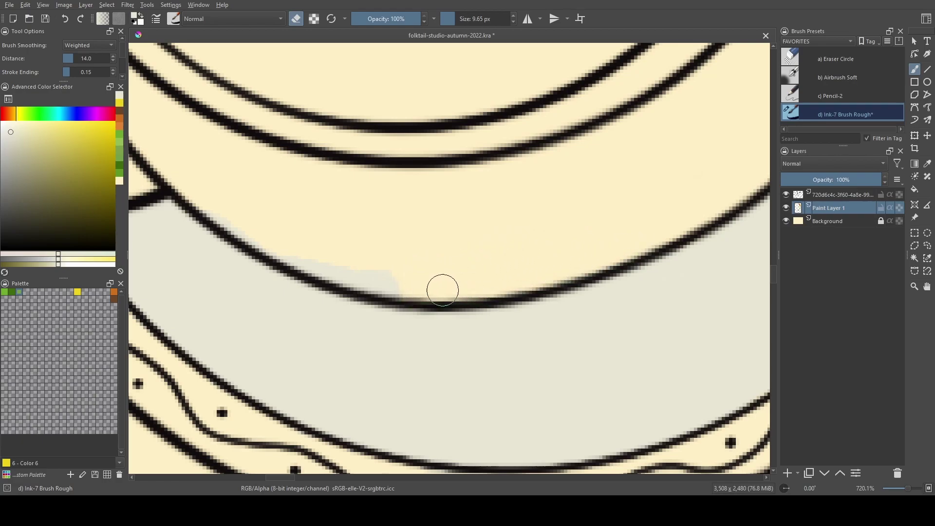
- Erase the pale grey overspill inside the cup's lower left edge beside the handle
left_click_drag(350, 231, 521, 265)
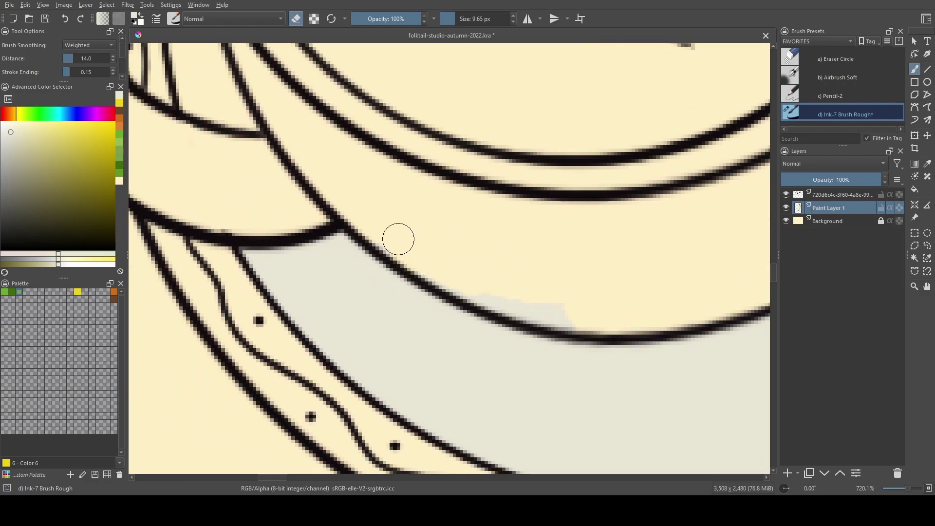
mouse_move(417, 265)
left_mouse_down()
mouse_move(469, 297)
mouse_move(580, 324)
mouse_move(590, 290)
mouse_move(573, 323)
left_mouse_up()
left_click_drag(629, 227, 471, 317)
left_click_drag(535, 264, 530, 308)
- Fill the part of the saucer showing through the cup handle's opening with the pale grey-white
left_click_drag(350, 283, 366, 205)
left_click_drag(434, 287, 428, 244)
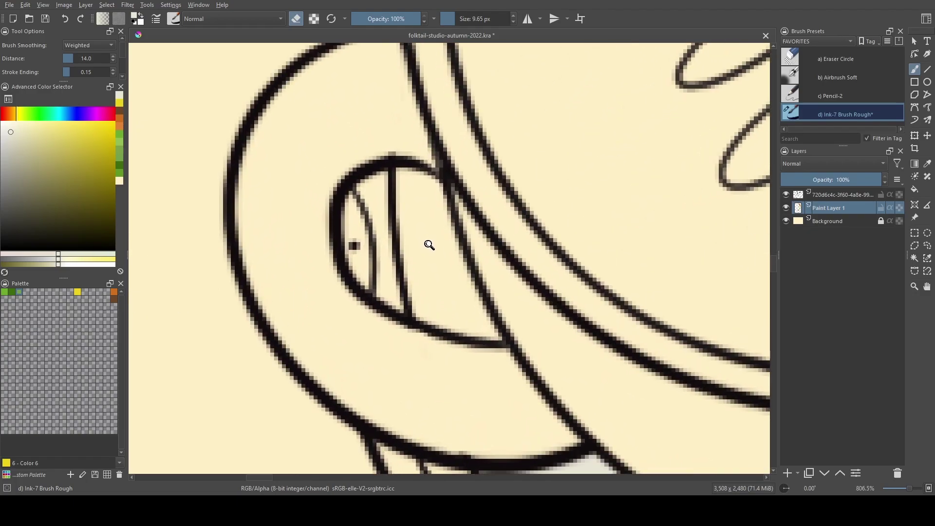
mouse_move(418, 208)
left_mouse_down()
mouse_move(408, 181)
mouse_move(432, 195)
mouse_move(429, 188)
mouse_move(467, 305)
mouse_move(491, 332)
mouse_move(425, 307)
mouse_move(409, 230)
mouse_move(418, 229)
mouse_move(438, 278)
mouse_move(430, 221)
mouse_move(445, 327)
mouse_move(436, 244)
mouse_move(451, 294)
left_mouse_up()
left_click_drag(554, 289, 489, 273)
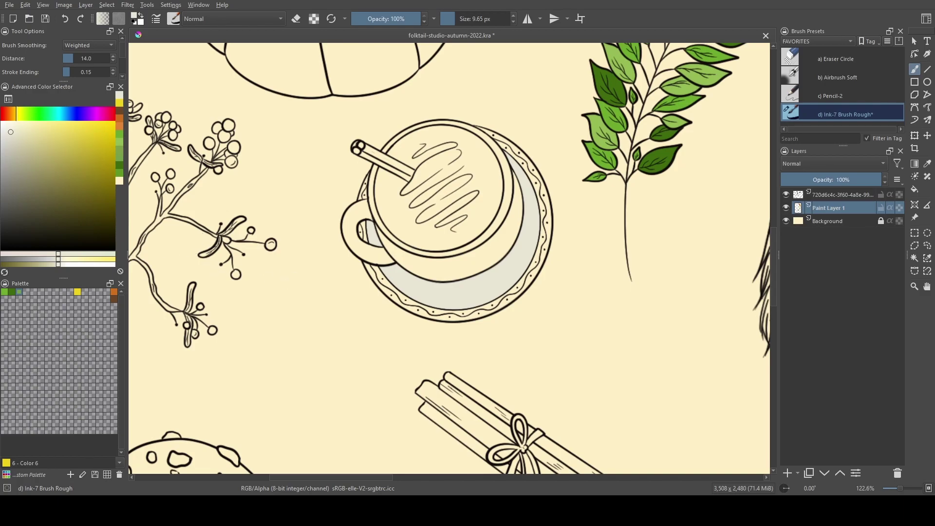
- Change the hue to red-orange and choose a light salmon pink as the painting colour
left_click(5, 113)
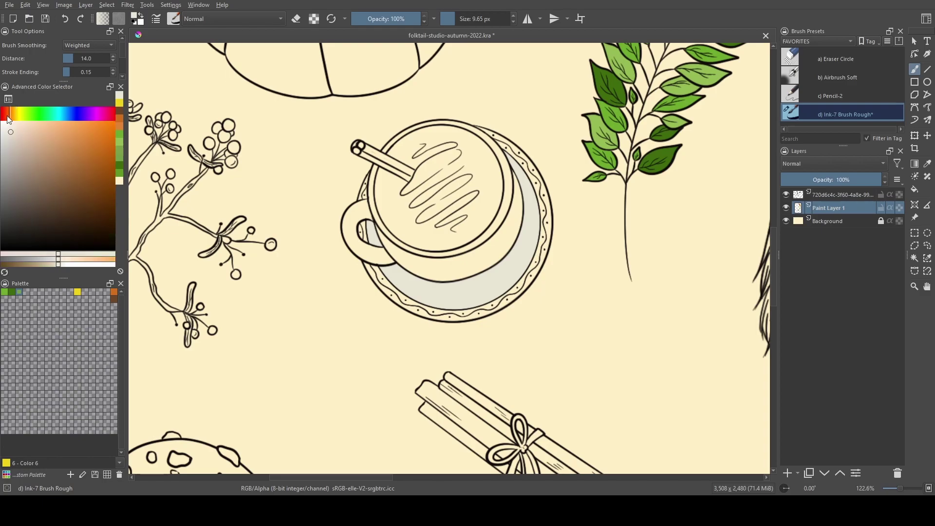
left_click_drag(9, 117, 6, 122)
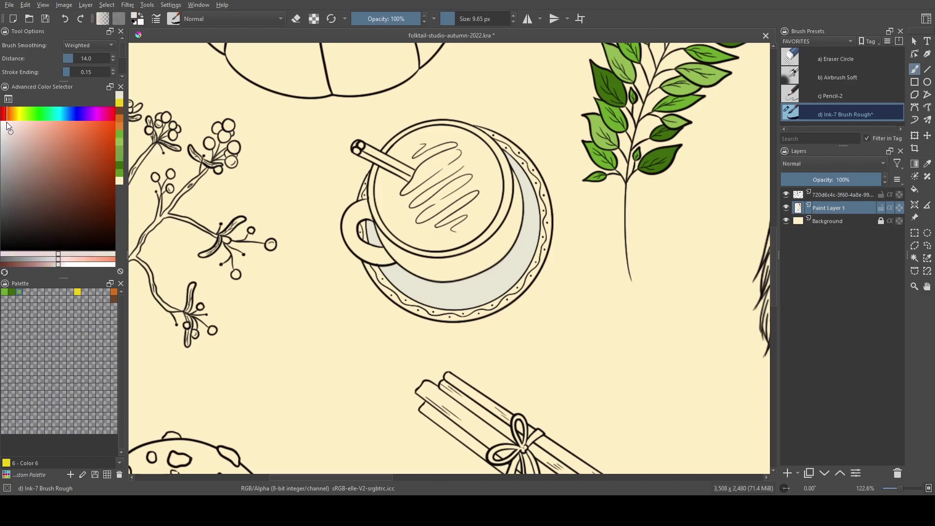
left_click(10, 132)
mouse_move(11, 116)
left_mouse_down()
mouse_move(43, 116)
mouse_move(5, 117)
left_mouse_up()
left_click(44, 127)
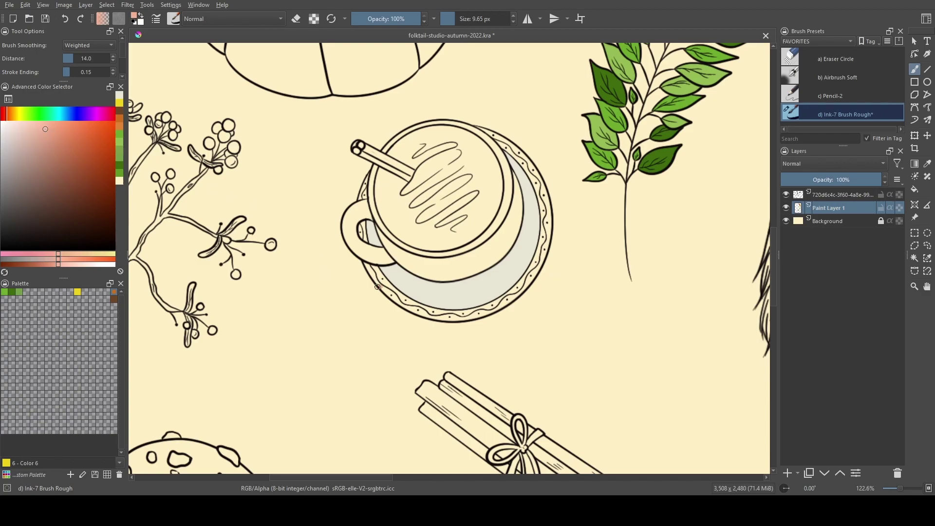
- Dab the salmon pink onto the saucer's patterned rim below the handle and store the colour in the palette
left_click_drag(384, 285, 376, 286)
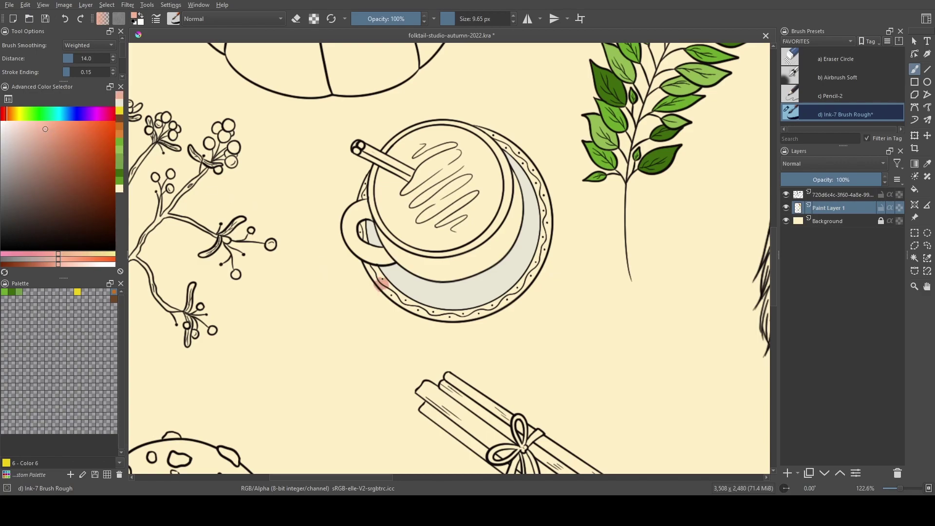
left_click_drag(369, 320, 379, 219)
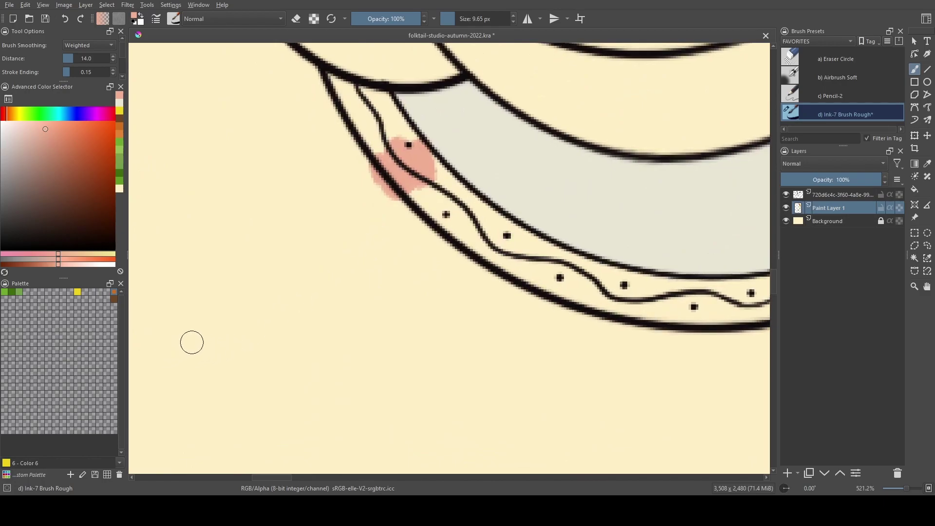
left_click(115, 379)
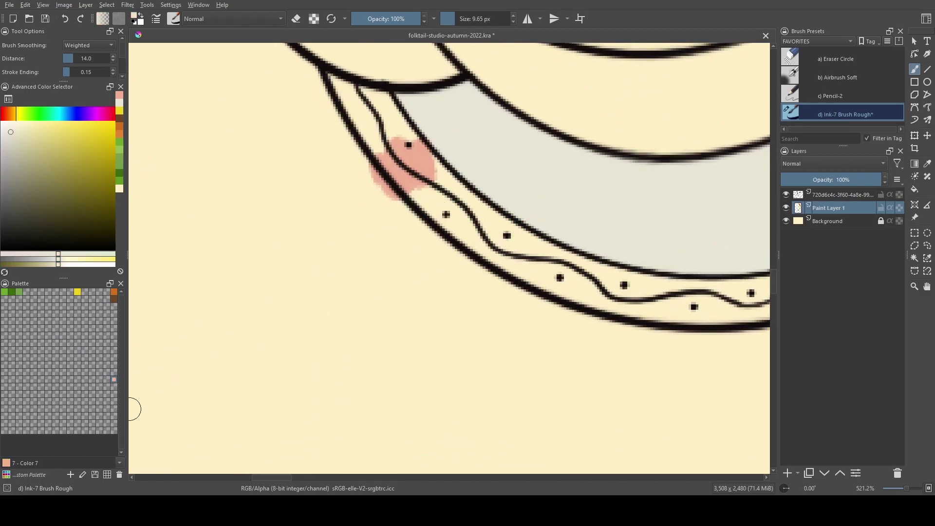
- Store the pale grey-white in the palette, then resample the salmon pink and fill the saucer's rim just below the handle
left_click(113, 387)
left_click(419, 149, "ctrl")
mouse_move(372, 157)
left_mouse_down()
mouse_move(377, 137)
mouse_move(432, 240)
left_mouse_up()
mouse_move(422, 236)
left_mouse_down()
mouse_move(383, 176)
mouse_move(452, 241)
mouse_move(415, 189)
mouse_move(455, 228)
left_mouse_up()
- Erase the salmon pink overspill outside the saucer's rim below the handle
key("e")
mouse_move(443, 317)
left_mouse_down()
mouse_move(443, 299)
mouse_move(420, 270)
left_mouse_up()
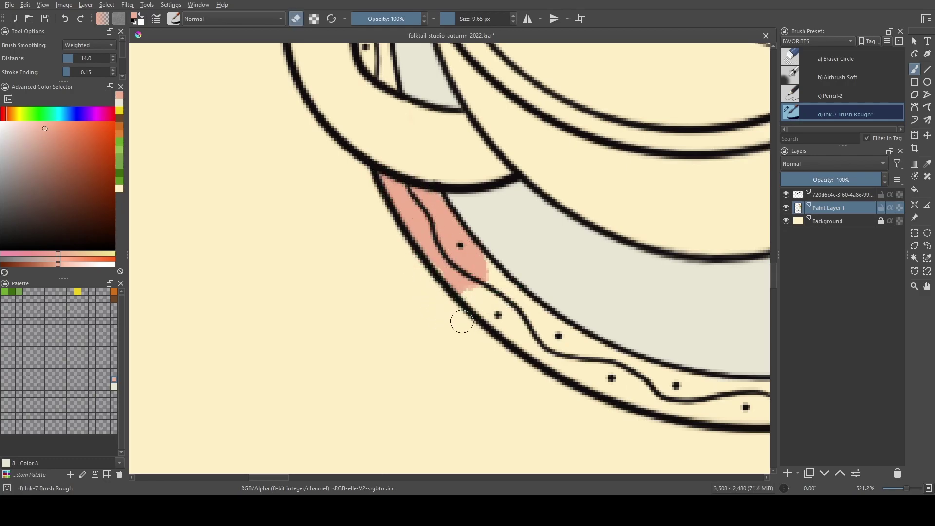
mouse_move(413, 199)
left_mouse_down()
mouse_move(438, 324)
mouse_move(429, 275)
left_mouse_up()
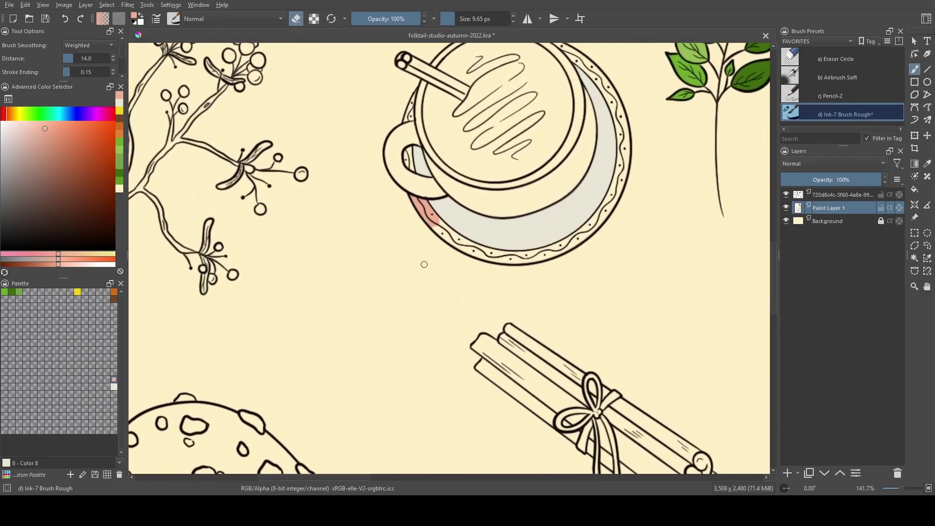
- Paint the rim section inside the cup handle's opening salmon pink and erase the overspill onto the handle
scroll(423, 299, "up", 5)
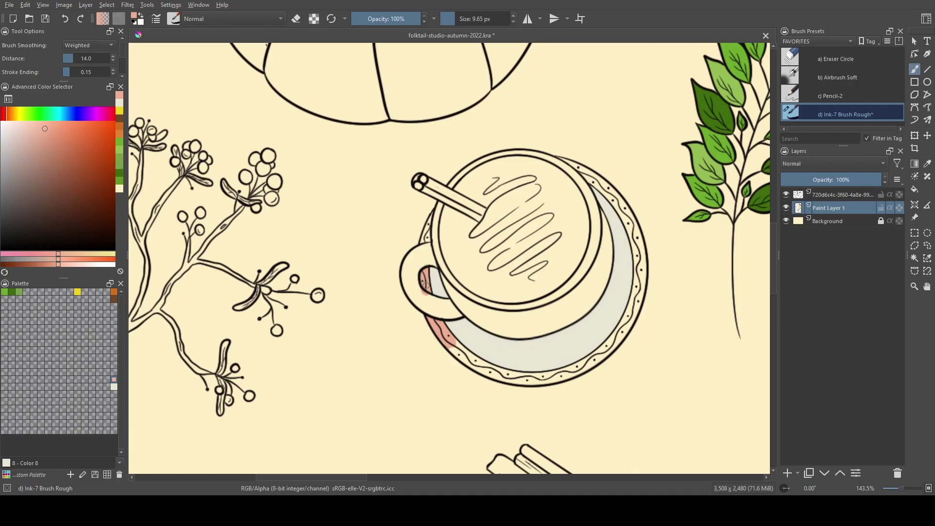
left_click_drag(432, 310, 423, 269)
key("e")
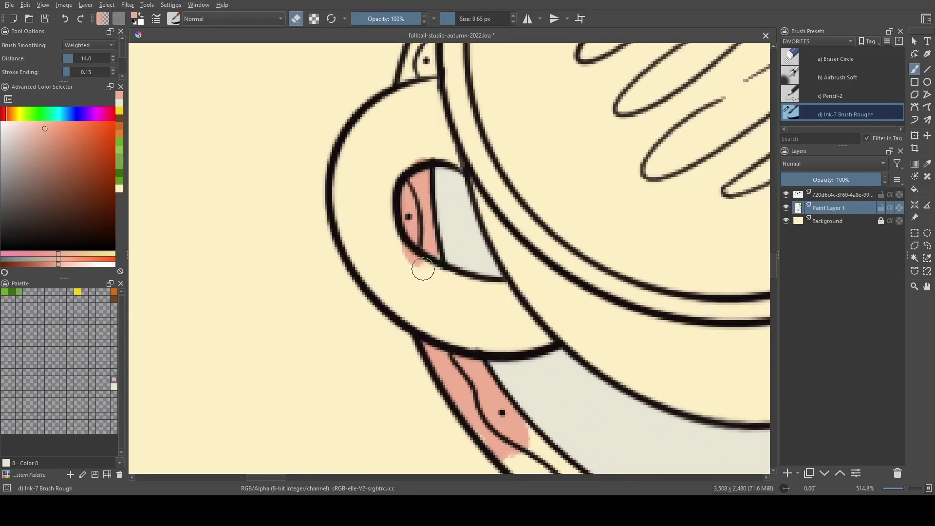
key("e")
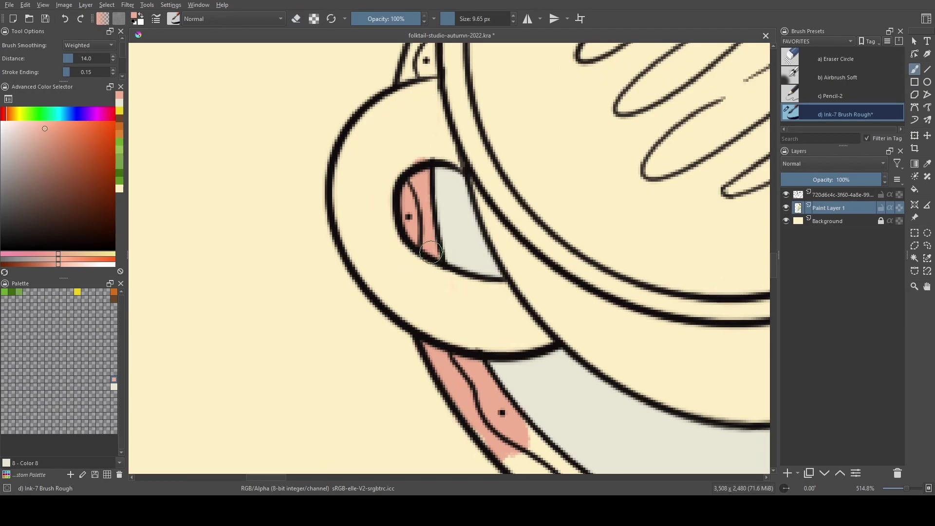
key("e")
mouse_move(407, 204)
left_mouse_down()
mouse_move(407, 225)
mouse_move(427, 131)
mouse_move(409, 123)
mouse_move(420, 154)
left_mouse_up()
key("e")
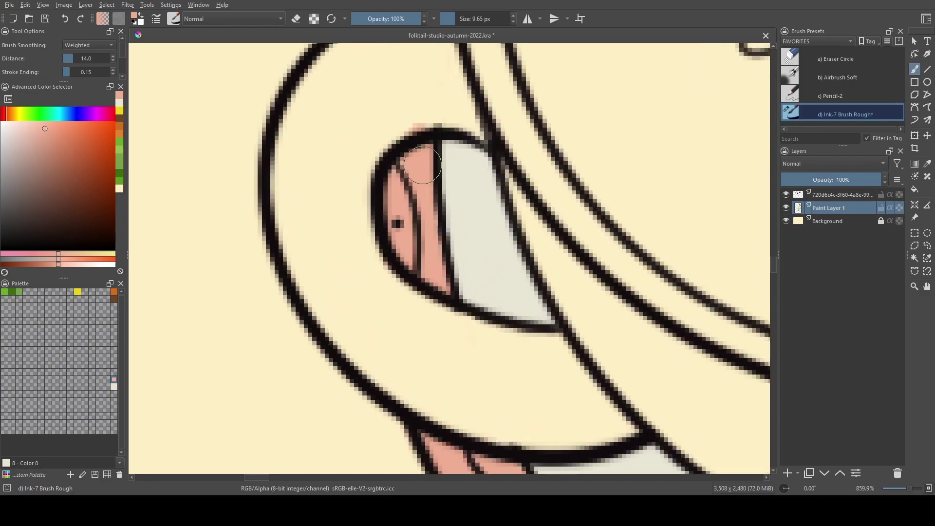
- Fill the narrow piece of saucer rim above the handle with salmon pink and clean up its edges
key("e")
mouse_move(388, 125)
left_mouse_down()
mouse_move(414, 209)
mouse_move(410, 190)
mouse_move(411, 247)
mouse_move(379, 284)
mouse_move(442, 107)
mouse_move(419, 179)
mouse_move(420, 264)
mouse_move(407, 276)
mouse_move(361, 263)
mouse_move(412, 144)
mouse_move(429, 141)
mouse_move(432, 87)
mouse_move(389, 168)
mouse_move(415, 119)
mouse_move(355, 265)
left_mouse_up()
key("e")
key("e")
mouse_move(429, 91)
left_mouse_down()
mouse_move(417, 109)
mouse_move(427, 88)
left_mouse_up()
key("e")
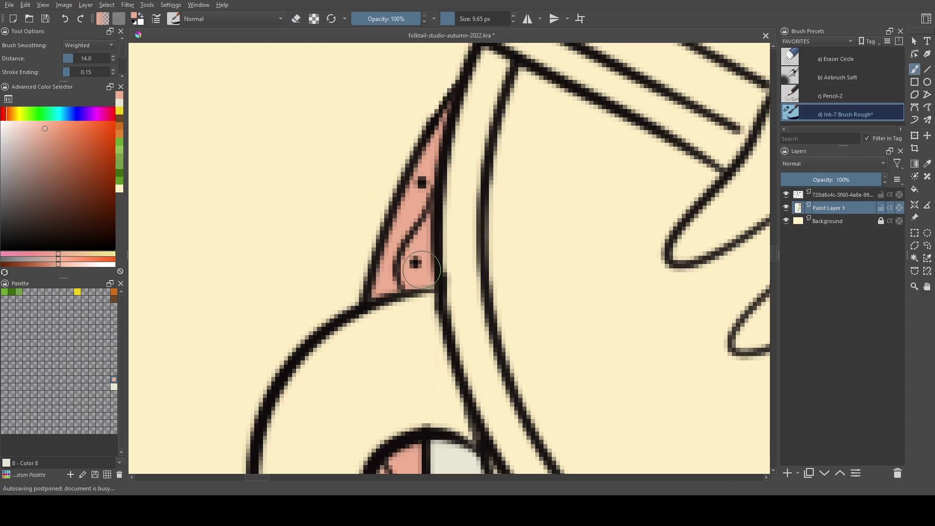
- Paint the salmon pink along the lower part of the saucer's patterned rim, on both sides of the wavy line
left_click_drag(413, 335, 414, 387)
left_click_drag(436, 358, 354, 111)
left_click_drag(395, 297, 366, 213)
mouse_move(286, 198)
left_mouse_down()
mouse_move(370, 234)
mouse_move(341, 178)
mouse_move(571, 338)
mouse_move(487, 306)
mouse_move(327, 221)
mouse_move(494, 333)
mouse_move(364, 265)
mouse_move(290, 207)
mouse_move(500, 350)
mouse_move(408, 308)
mouse_move(429, 321)
mouse_move(593, 391)
mouse_move(478, 362)
mouse_move(620, 392)
mouse_move(538, 385)
mouse_move(699, 433)
mouse_move(616, 404)
mouse_move(517, 345)
mouse_move(592, 354)
mouse_move(702, 385)
mouse_move(647, 391)
mouse_move(548, 332)
left_mouse_up()
left_click_drag(614, 392, 261, 288)
mouse_move(336, 278)
left_mouse_down()
mouse_move(388, 287)
mouse_move(551, 280)
mouse_move(741, 232)
left_mouse_up()
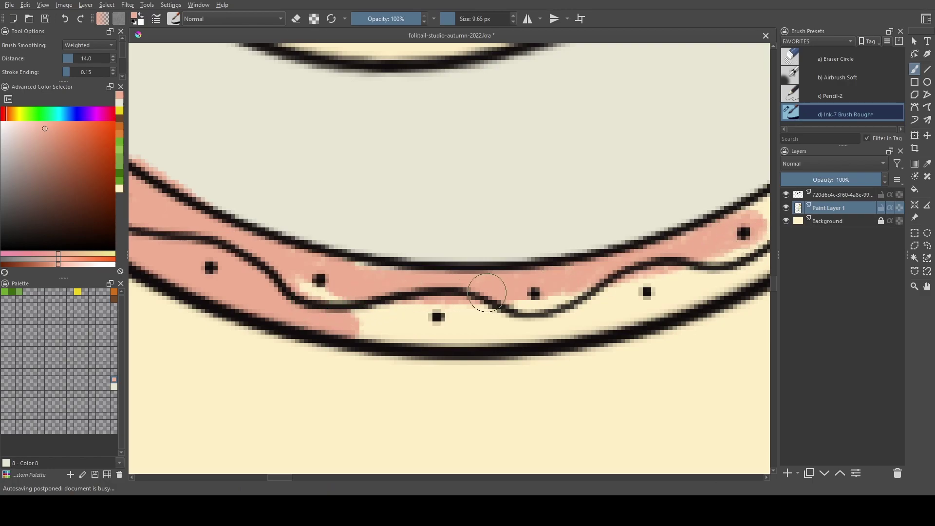
mouse_move(642, 258)
left_mouse_down()
mouse_move(750, 233)
mouse_move(682, 259)
mouse_move(498, 286)
mouse_move(594, 276)
mouse_move(448, 290)
mouse_move(340, 281)
mouse_move(385, 281)
mouse_move(371, 272)
mouse_move(303, 289)
mouse_move(303, 281)
mouse_move(410, 299)
mouse_move(269, 263)
left_mouse_up()
mouse_move(312, 310)
left_mouse_down()
mouse_move(651, 307)
mouse_move(700, 272)
mouse_move(382, 334)
mouse_move(445, 327)
mouse_move(408, 309)
left_mouse_up()
- Erase the salmon pink overspill along the outer edge of the saucer's lower rim
key("e")
mouse_move(317, 365)
left_mouse_down()
mouse_move(346, 361)
mouse_move(293, 350)
left_mouse_up()
left_click_drag(301, 226, 555, 345)
key("e")
key("e")
mouse_move(380, 324)
left_mouse_down()
mouse_move(341, 293)
mouse_move(347, 305)
mouse_move(370, 307)
mouse_move(350, 317)
left_mouse_up()
key("e")
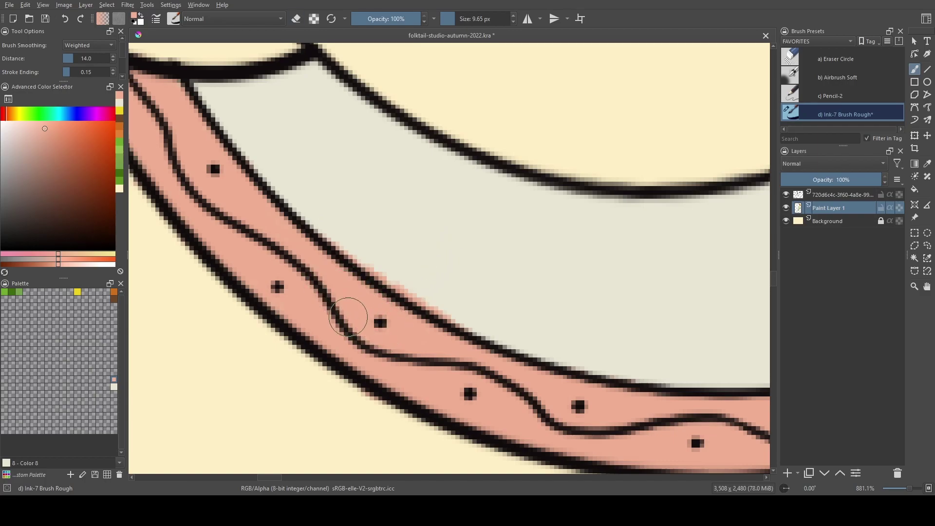
- Sample the pale grey-white and paint over the salmon overspill along the inner edge of the lower left rim
left_click(461, 236, "ctrl")
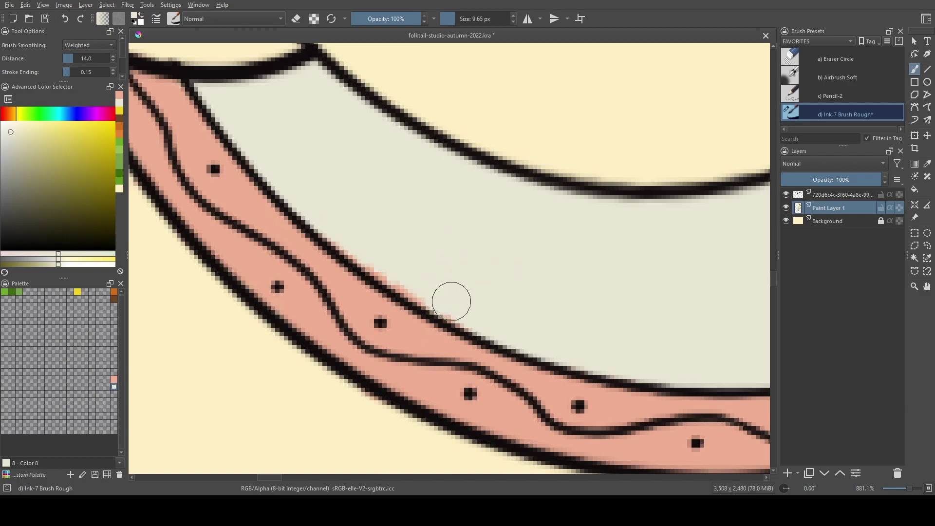
left_click_drag(434, 296, 329, 218)
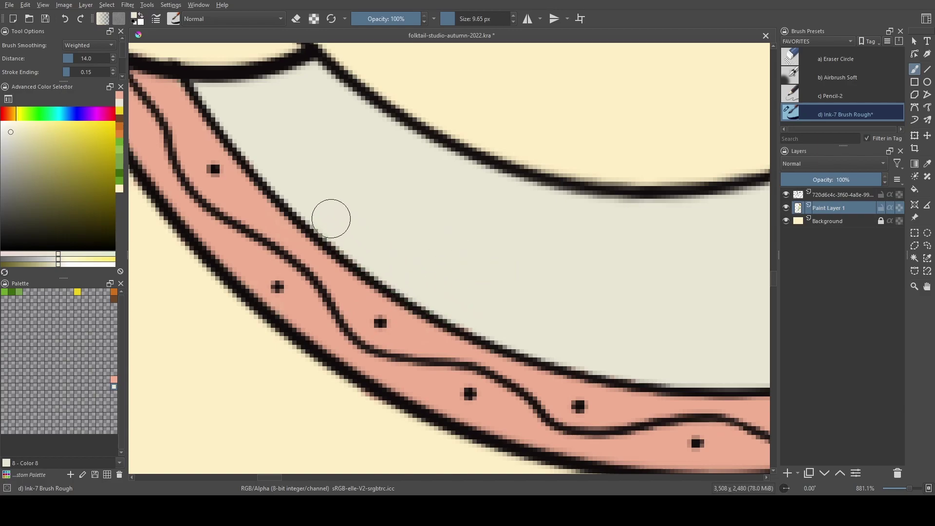
mouse_move(368, 257)
left_mouse_down()
mouse_move(458, 313)
mouse_move(528, 338)
left_mouse_up()
- Resample the salmon pink and fill the lower right section of the saucer's rim
left_click(429, 328, "ctrl")
mouse_move(507, 306)
left_mouse_down()
mouse_move(307, 265)
mouse_move(505, 270)
mouse_move(347, 276)
left_mouse_up()
left_click_drag(412, 365, 487, 311)
mouse_move(423, 345)
left_mouse_down()
mouse_move(657, 131)
mouse_move(695, 135)
mouse_move(553, 295)
mouse_move(675, 153)
mouse_move(563, 300)
mouse_move(494, 357)
mouse_move(523, 329)
left_mouse_up()
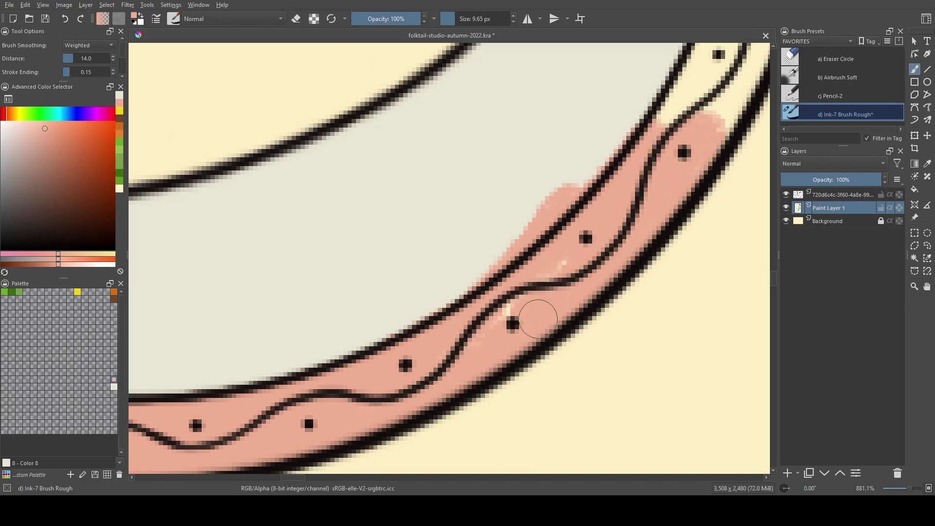
- Cover the salmon overspill inside the lower right rim with the sampled pale grey-white
left_click(413, 236, "ctrl")
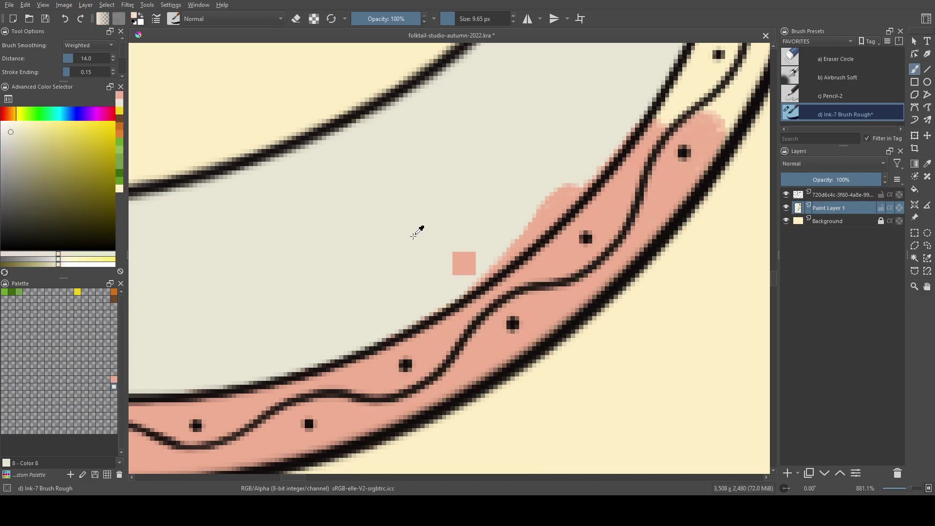
mouse_move(395, 315)
left_mouse_down()
mouse_move(503, 248)
mouse_move(609, 134)
mouse_move(499, 254)
mouse_move(380, 333)
left_mouse_up()
mouse_move(555, 141)
left_mouse_down()
mouse_move(451, 271)
mouse_move(370, 344)
left_mouse_up()
left_click_drag(462, 235, 401, 279)
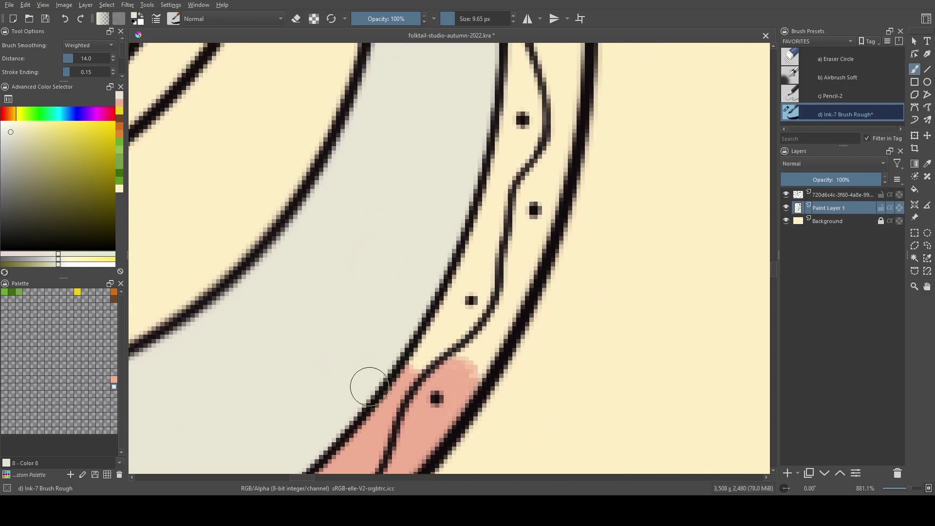
- Touch up the boundary between the lower right rim and the saucer's centre, alternating salmon pink and pale grey-white
left_click(383, 420, "ctrl")
mouse_move(384, 416)
left_mouse_down()
mouse_move(374, 419)
mouse_move(381, 429)
left_mouse_up()
left_click(341, 343, "ctrl")
mouse_move(359, 386)
left_mouse_down()
mouse_move(363, 401)
mouse_move(340, 405)
left_mouse_up()
left_click(369, 404, "ctrl")
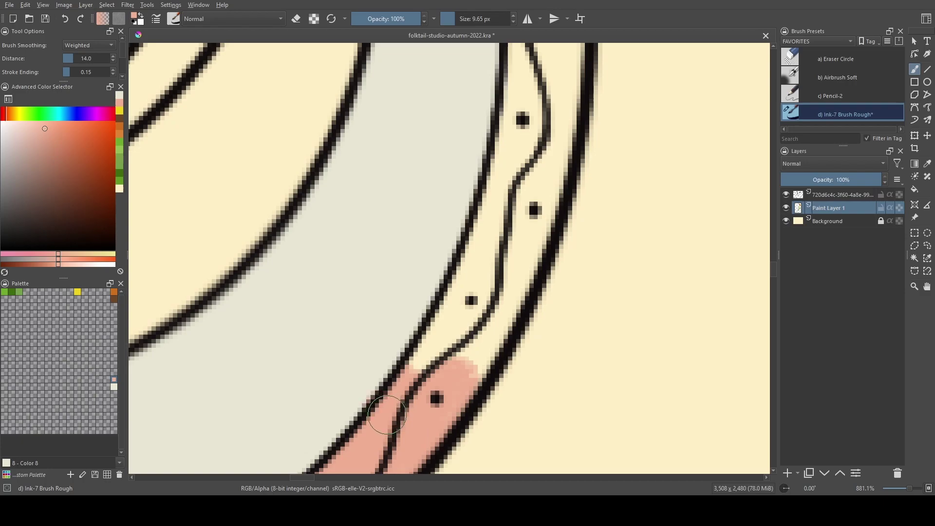
left_click(365, 361, "ctrl")
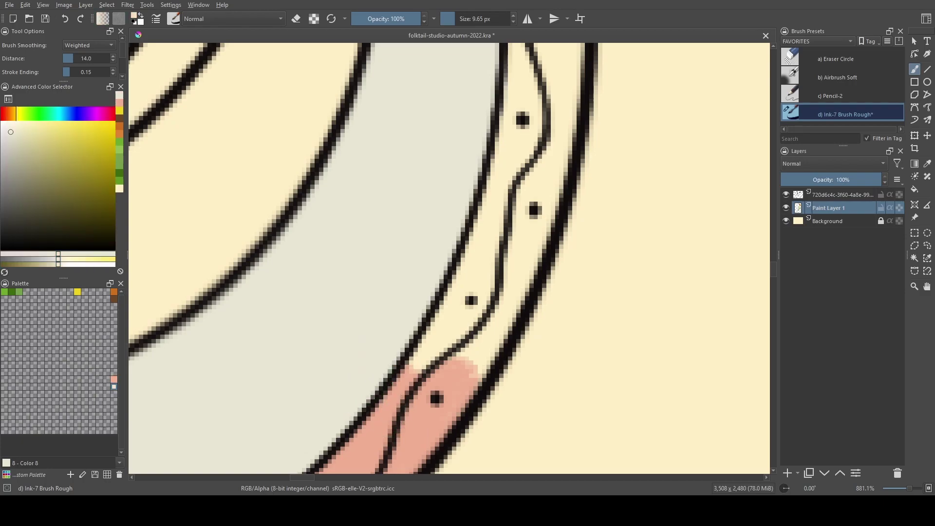
- Sample the salmon pink again and fill the right side of the saucer's rim upward beside the leafy branch
left_click(401, 386, "ctrl")
left_click(482, 396, "ctrl")
mouse_move(455, 372)
left_mouse_down()
mouse_move(475, 351)
mouse_move(465, 377)
mouse_move(471, 372)
mouse_move(524, 269)
mouse_move(496, 314)
mouse_move(556, 138)
mouse_move(517, 262)
mouse_move(557, 168)
mouse_move(484, 310)
mouse_move(501, 268)
mouse_move(418, 391)
mouse_move(503, 209)
mouse_move(532, 113)
mouse_move(513, 282)
mouse_move(486, 418)
left_mouse_up()
left_click_drag(501, 253, 499, 306)
scroll(499, 307, "down", 4)
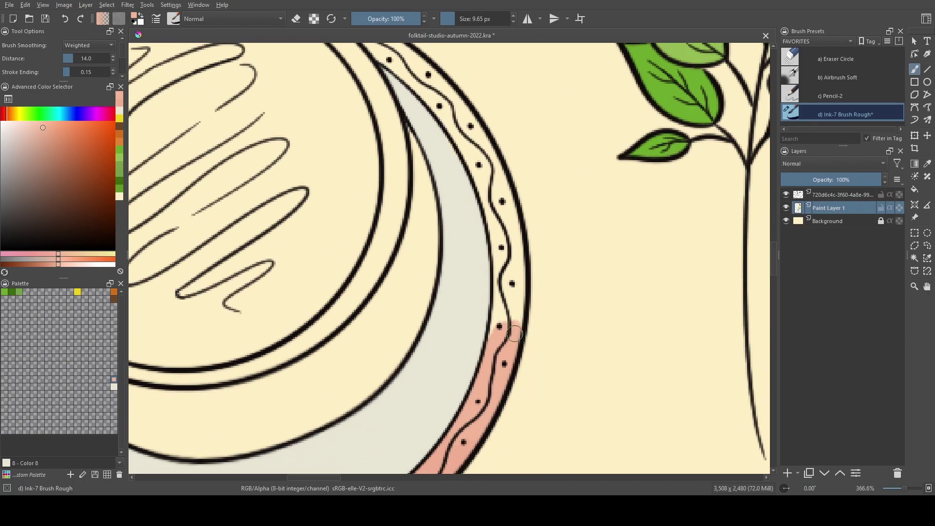
mouse_move(495, 340)
left_mouse_down()
mouse_move(500, 269)
mouse_move(508, 319)
mouse_move(521, 286)
mouse_move(520, 304)
mouse_move(517, 253)
left_mouse_up()
left_click_drag(492, 174, 511, 238)
mouse_move(520, 295)
left_mouse_down()
mouse_move(520, 305)
mouse_move(501, 248)
mouse_move(519, 278)
mouse_move(508, 228)
mouse_move(529, 299)
left_mouse_up()
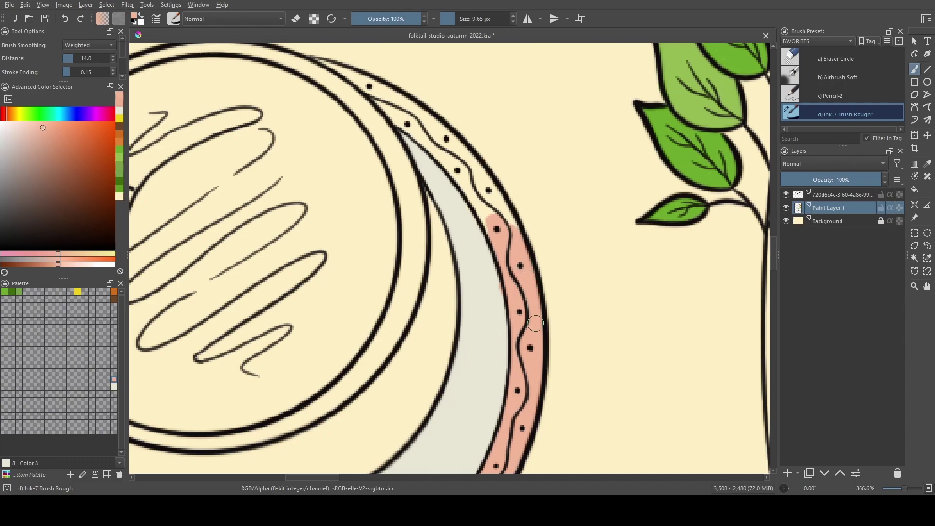
- Paint pale grey-white over the overspill along the right rim's inner edge, then resample the salmon pink
scroll(522, 304, "up", 6)
left_click(388, 282, "ctrl")
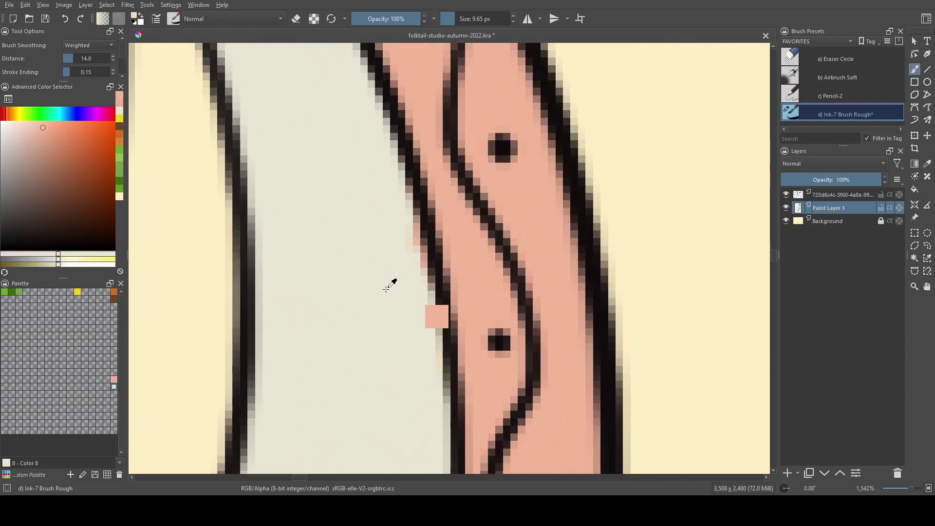
mouse_move(394, 253)
left_mouse_down()
mouse_move(394, 192)
mouse_move(429, 322)
mouse_move(406, 283)
mouse_move(432, 302)
left_mouse_up()
left_click(485, 250, "ctrl")
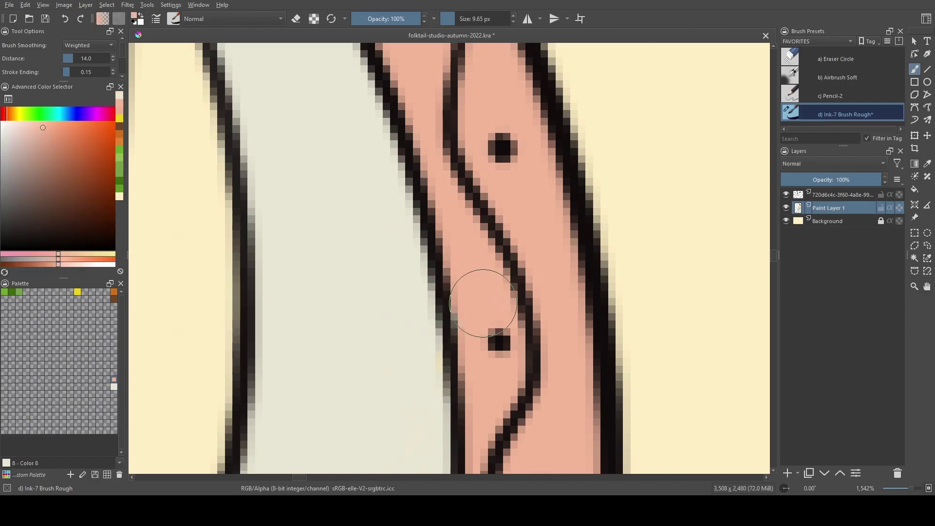
- Fill the upper right section of the saucer's patterned rim with salmon pink toward the cup's edge
scroll(493, 219, "down", 6)
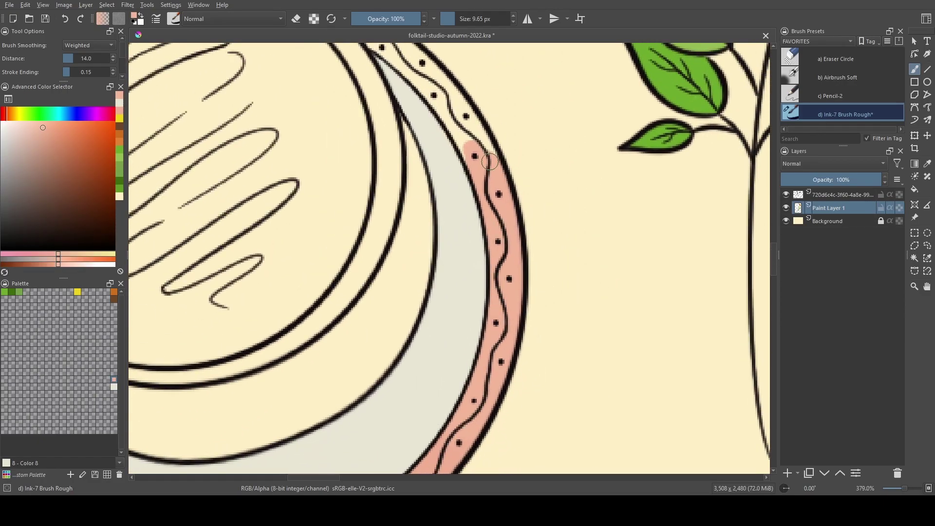
left_click_drag(486, 161, 548, 325)
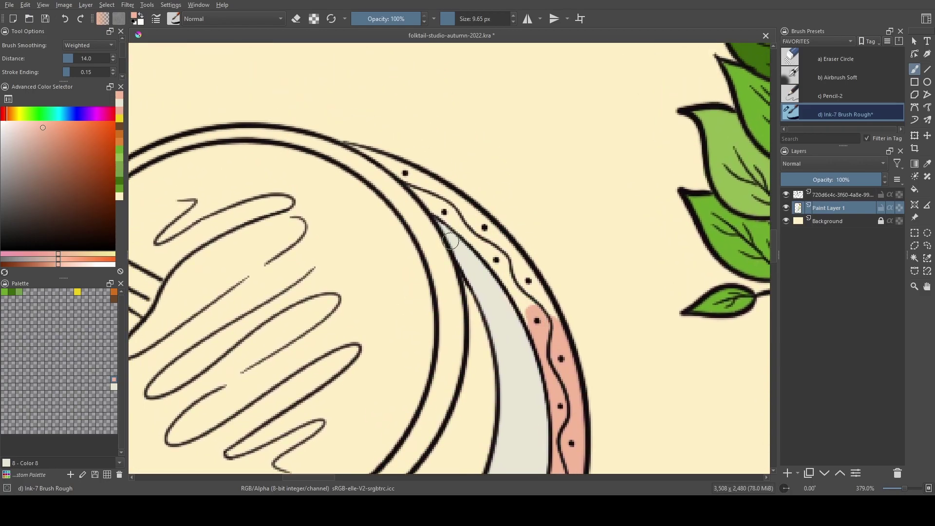
mouse_move(487, 240)
left_mouse_down()
mouse_move(434, 207)
mouse_move(493, 246)
mouse_move(463, 229)
mouse_move(530, 318)
mouse_move(524, 289)
mouse_move(555, 321)
mouse_move(524, 268)
mouse_move(484, 230)
mouse_move(520, 278)
mouse_move(466, 216)
mouse_move(552, 304)
left_mouse_up()
left_click_drag(539, 271, 501, 248)
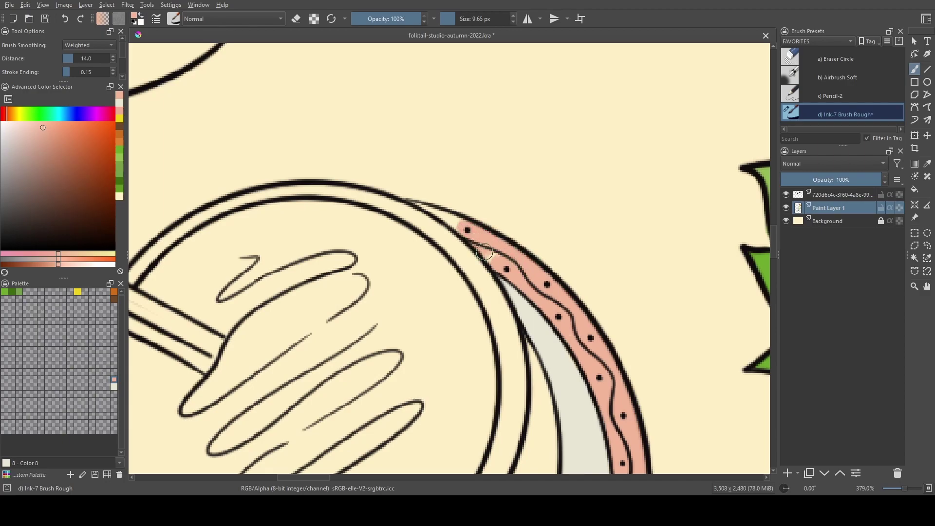
mouse_move(502, 257)
left_mouse_down()
mouse_move(494, 240)
mouse_move(497, 263)
mouse_move(496, 255)
mouse_move(523, 269)
mouse_move(484, 182)
left_mouse_up()
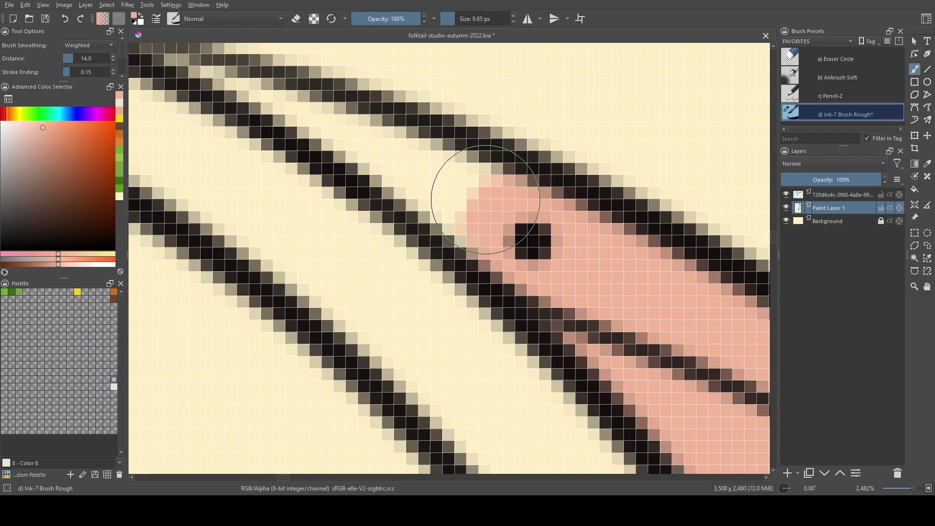
- Fill the rim's narrow upper tip, where it meets the cup, with salmon pink
mouse_move(493, 201)
left_mouse_down()
mouse_move(432, 201)
mouse_move(485, 193)
mouse_move(361, 145)
mouse_move(274, 92)
left_mouse_up()
left_click_drag(315, 125, 505, 228)
mouse_move(465, 193)
left_mouse_down()
mouse_move(373, 157)
mouse_move(568, 271)
mouse_move(536, 255)
mouse_move(651, 342)
mouse_move(632, 295)
left_mouse_up()
- Erase the salmon overspill outside the rim's upper tip with the brush at 4.64 px
key("e")
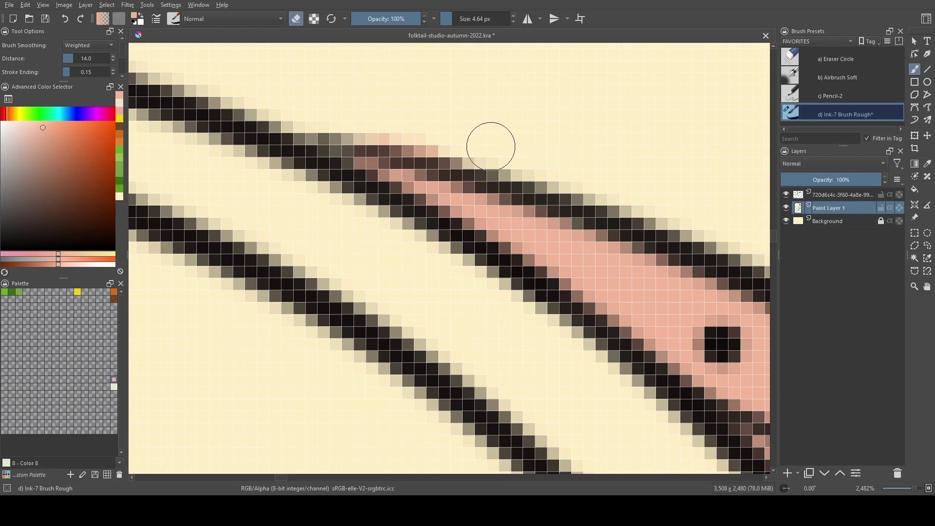
mouse_move(435, 140)
left_mouse_down()
mouse_move(376, 113)
mouse_move(338, 120)
left_mouse_up()
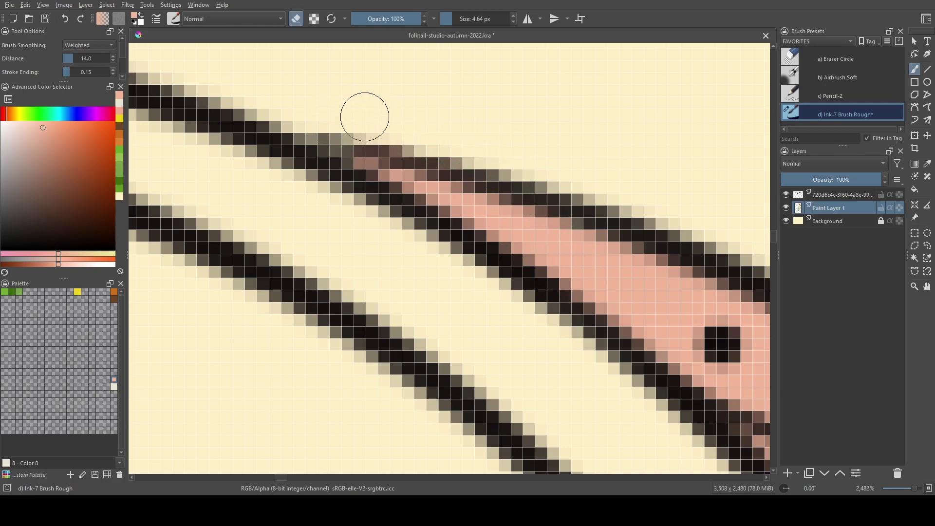
left_click_drag(487, 149, 487, 288)
left_click_drag(477, 215, 424, 296)
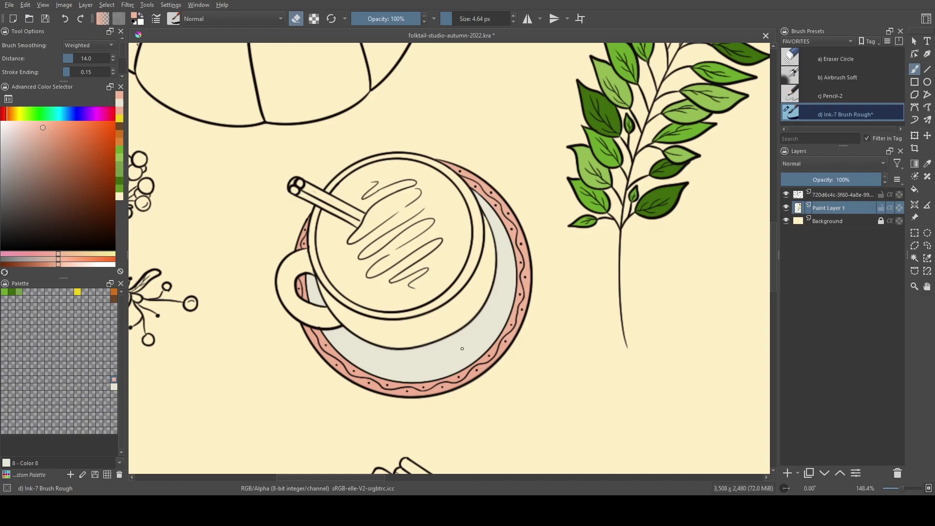
- Pick the dark brown from the colour history, adjust it to a richer orange-brown and store it in the palette
left_click(475, 344, "ctrl")
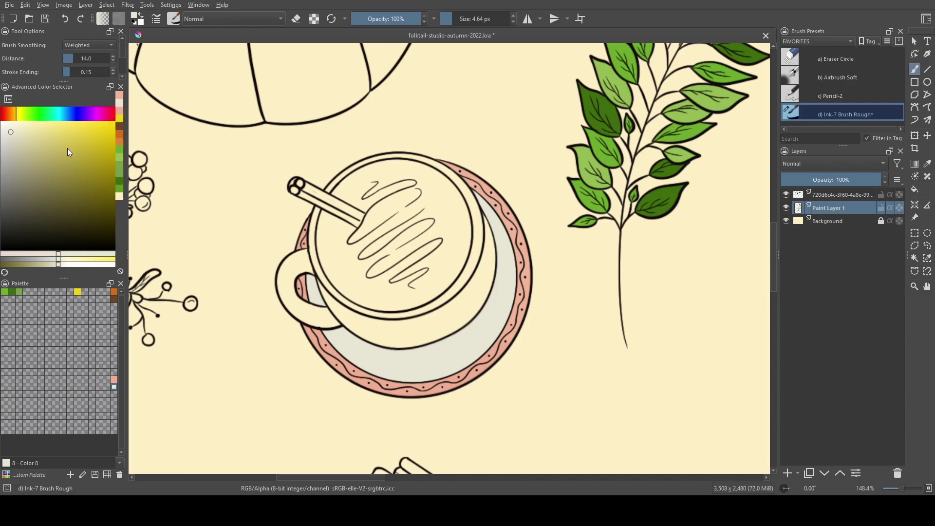
left_click(119, 127)
mouse_move(55, 194)
left_mouse_down()
mouse_move(41, 179)
mouse_move(28, 191)
mouse_move(38, 203)
mouse_move(29, 168)
mouse_move(42, 165)
mouse_move(42, 150)
mouse_move(34, 176)
mouse_move(42, 186)
mouse_move(83, 188)
left_mouse_up()
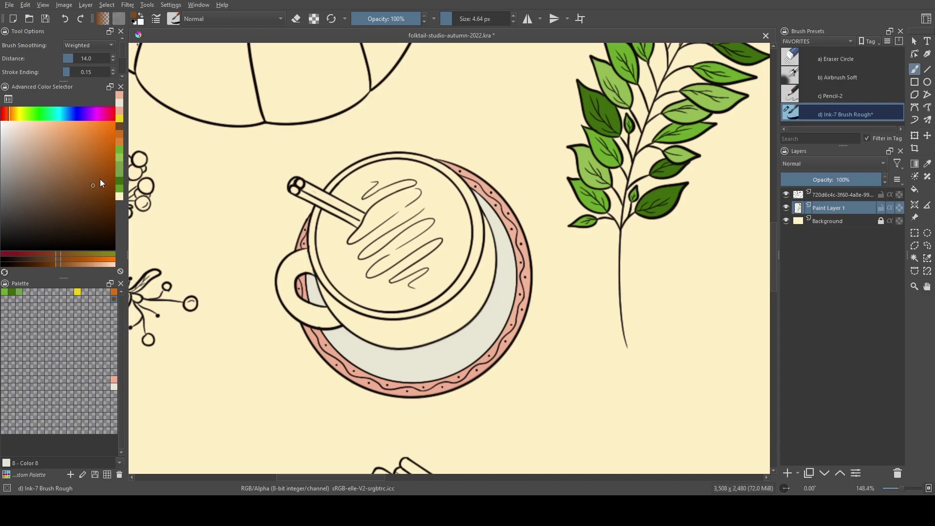
left_click(102, 185)
left_click(56, 327)
mouse_move(360, 279)
left_mouse_down()
mouse_move(352, 274)
mouse_move(413, 245)
mouse_move(413, 229)
mouse_move(384, 243)
left_mouse_up()
key("ctrl+z")
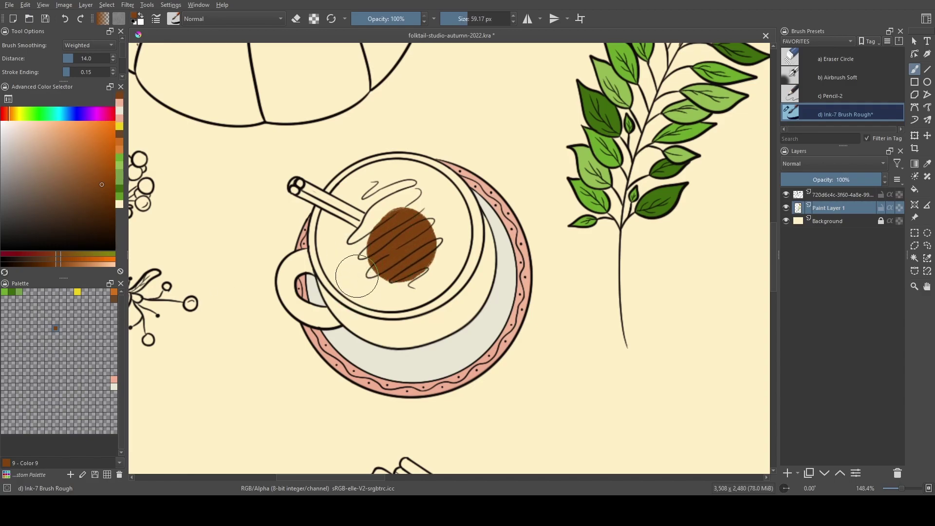
left_click(353, 274, "ctrl")
key("ctrl+z")
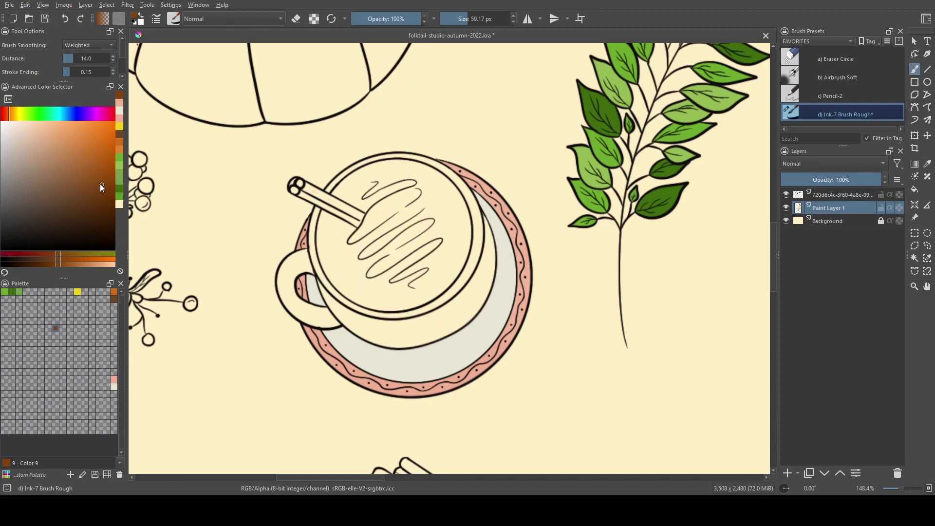
- Choose a lighter orange-brown and fill the drink's surface inside the cup with the brush at 59.17 px
left_click(92, 168)
mouse_move(382, 263)
left_mouse_down()
mouse_move(408, 259)
mouse_move(414, 239)
mouse_move(404, 214)
left_mouse_up()
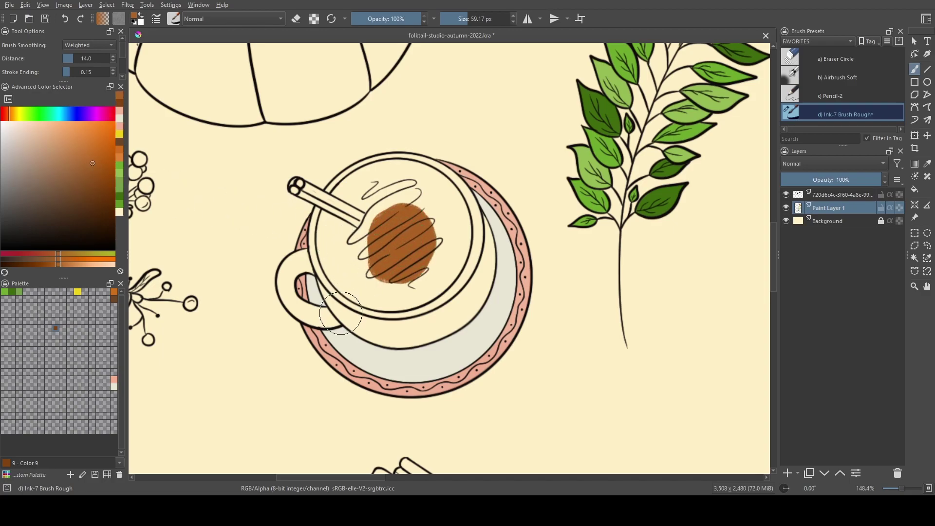
mouse_move(365, 239)
left_mouse_down()
mouse_move(368, 257)
mouse_move(340, 219)
mouse_move(351, 196)
mouse_move(404, 185)
mouse_move(397, 198)
mouse_move(377, 190)
mouse_move(427, 196)
mouse_move(383, 202)
mouse_move(396, 180)
mouse_move(444, 214)
mouse_move(395, 191)
mouse_move(415, 182)
mouse_move(437, 234)
mouse_move(401, 191)
mouse_move(436, 204)
mouse_move(428, 264)
mouse_move(439, 221)
mouse_move(454, 232)
mouse_move(430, 266)
mouse_move(447, 222)
mouse_move(433, 266)
mouse_move(401, 278)
mouse_move(447, 246)
mouse_move(407, 288)
mouse_move(423, 262)
mouse_move(422, 278)
mouse_move(362, 278)
mouse_move(402, 259)
mouse_move(353, 225)
mouse_move(357, 265)
left_mouse_up()
mouse_move(336, 219)
left_mouse_down()
mouse_move(354, 268)
mouse_move(348, 225)
mouse_move(342, 257)
mouse_move(370, 272)
mouse_move(334, 233)
mouse_move(360, 283)
mouse_move(366, 262)
mouse_move(330, 259)
mouse_move(406, 292)
mouse_move(347, 275)
mouse_move(374, 287)
left_mouse_up()
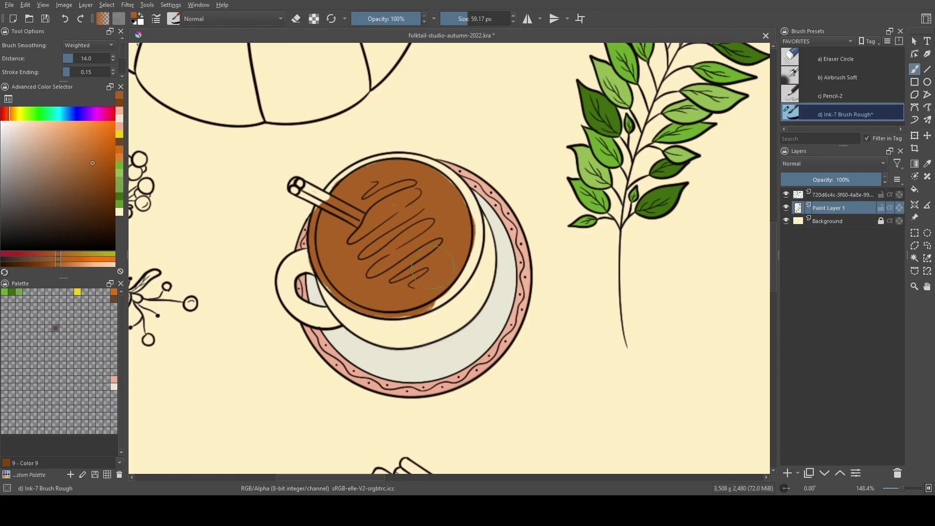
- Erase the brown overspill from the cup's rim around the drink's lower and right edges
key("e")
left_click_drag(432, 272, 392, 263, "shift")
mouse_move(458, 282)
left_mouse_down("ctrl")
mouse_move(489, 170)
mouse_move(413, 315)
mouse_move(438, 284)
mouse_move(353, 367)
left_mouse_up("ctrl")
mouse_move(355, 370)
left_mouse_down()
mouse_move(486, 285)
mouse_move(464, 285)
mouse_move(467, 299)
mouse_move(317, 373)
left_mouse_up()
left_click_drag(327, 375, 463, 325)
mouse_move(452, 310)
left_mouse_down()
mouse_move(375, 330)
mouse_move(508, 315)
mouse_move(492, 335)
mouse_move(455, 334)
mouse_move(564, 311)
mouse_move(444, 340)
mouse_move(492, 326)
mouse_move(398, 322)
mouse_move(396, 302)
mouse_move(437, 318)
mouse_move(352, 302)
mouse_move(361, 315)
mouse_move(494, 357)
left_mouse_up()
left_click_drag(495, 355, 364, 274)
- Erase the brown overspill from the cup's lower-left rim at 13.80 px and repaint the nicked edge of the drink
key("e")
key("e")
left_click_drag(278, 233, 368, 307)
mouse_move(434, 312)
left_mouse_down()
mouse_move(387, 280)
mouse_move(328, 198)
mouse_move(292, 140)
mouse_move(292, 104)
mouse_move(336, 173)
mouse_move(340, 198)
left_mouse_up()
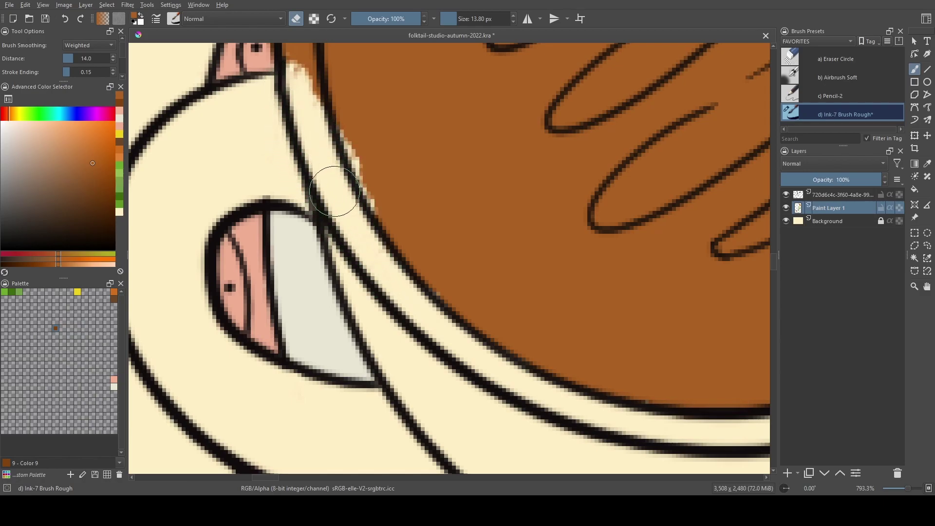
left_click_drag(329, 141, 337, 198)
mouse_move(406, 262)
left_mouse_down()
mouse_move(373, 221)
mouse_move(364, 182)
left_mouse_up()
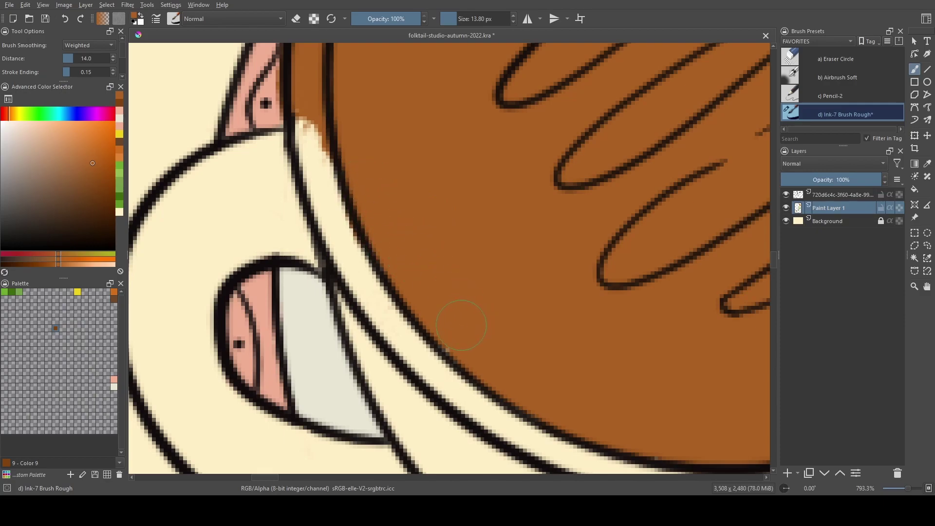
- Erase the brown overspill from the cup's left rim up to the cinnamon stick and touch up the drink's left edge
key("e")
mouse_move(312, 168)
left_mouse_down()
mouse_move(301, 112)
mouse_move(339, 268)
left_mouse_up()
mouse_move(338, 237)
left_mouse_down()
mouse_move(343, 262)
mouse_move(335, 197)
mouse_move(342, 223)
mouse_move(341, 208)
mouse_move(399, 259)
mouse_move(340, 209)
mouse_move(311, 207)
mouse_move(363, 221)
mouse_move(346, 228)
mouse_move(373, 101)
mouse_move(367, 81)
mouse_move(342, 169)
mouse_move(365, 111)
mouse_move(386, 296)
mouse_move(397, 301)
mouse_move(389, 187)
mouse_move(400, 317)
mouse_move(391, 188)
mouse_move(416, 101)
left_mouse_up()
key("e")
left_click_drag(433, 172, 501, 320)
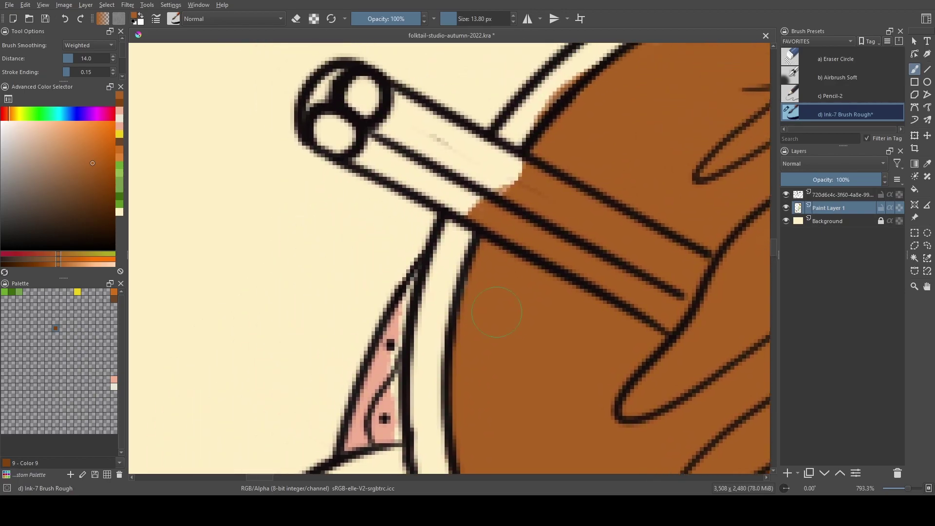
- Sample the salmon and fill the gaps in the small saucer sliver beside the cup's left rim
left_click_drag(316, 373, 307, 312)
left_click(366, 314, "ctrl")
left_click_drag(396, 334, 365, 331, "shift")
mouse_move(381, 293)
left_mouse_down()
mouse_move(384, 285)
mouse_move(388, 301)
mouse_move(377, 293)
mouse_move(397, 239)
mouse_move(387, 385)
mouse_move(381, 379)
left_mouse_up()
left_click(375, 314, "ctrl")
key("e")
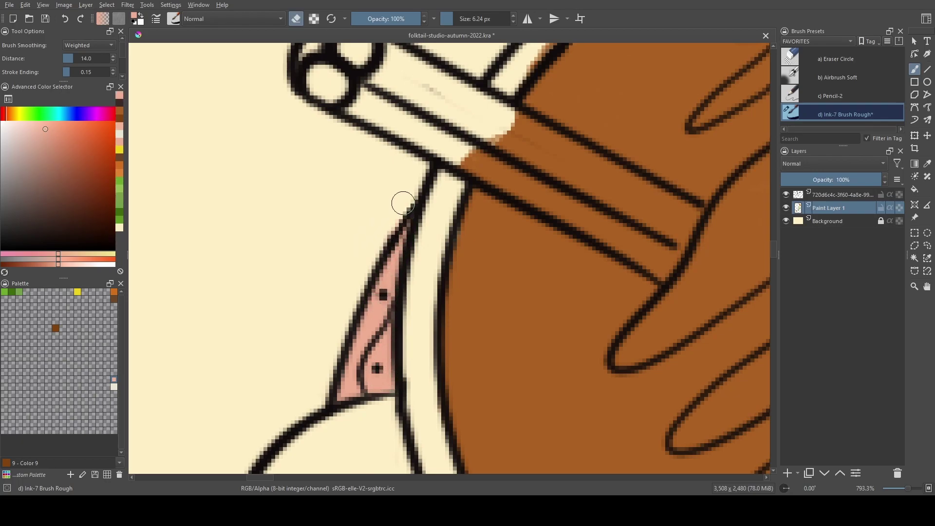
- Clean the rim above the cinnamon stick, then sample the drink's brown and fill the pale gaps along its upper edge at 6.24 px
left_click_drag(438, 179, 336, 349)
left_click_drag(470, 207, 375, 243)
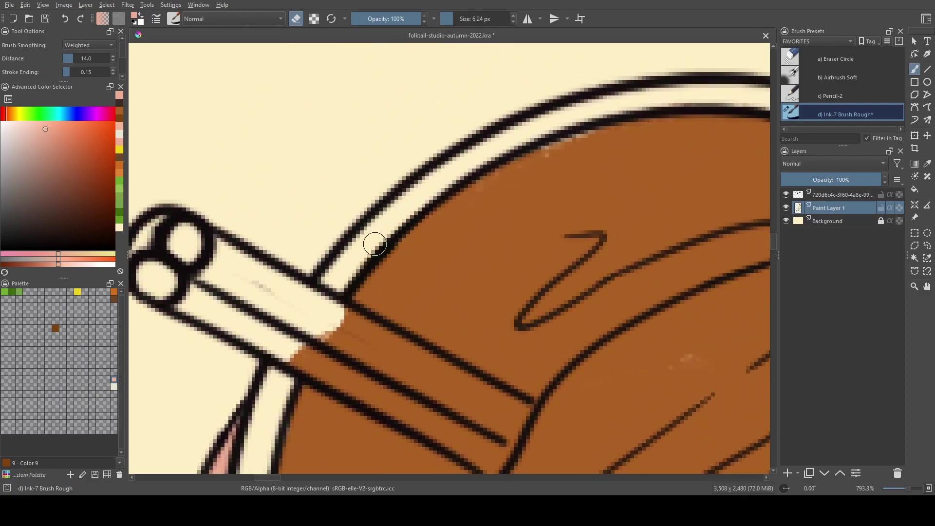
key("e")
left_click(497, 214, "ctrl")
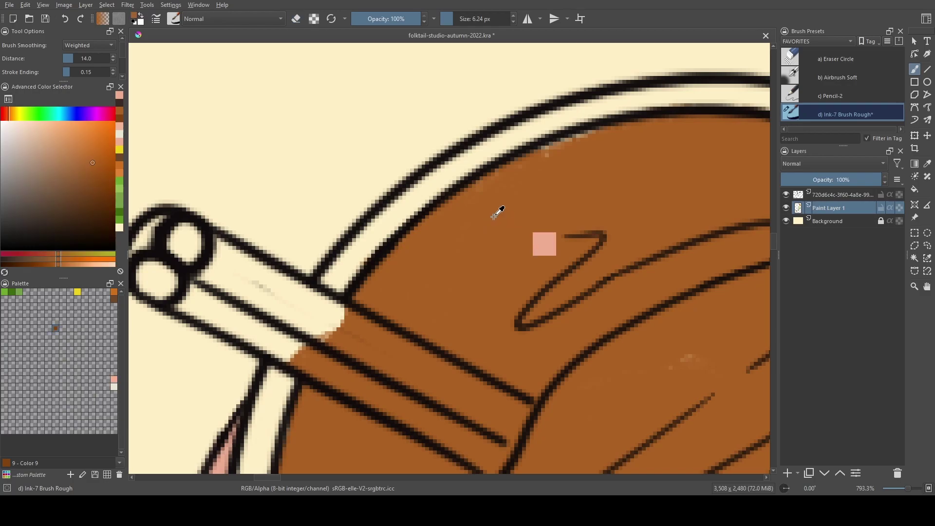
left_click_drag(538, 163, 563, 150)
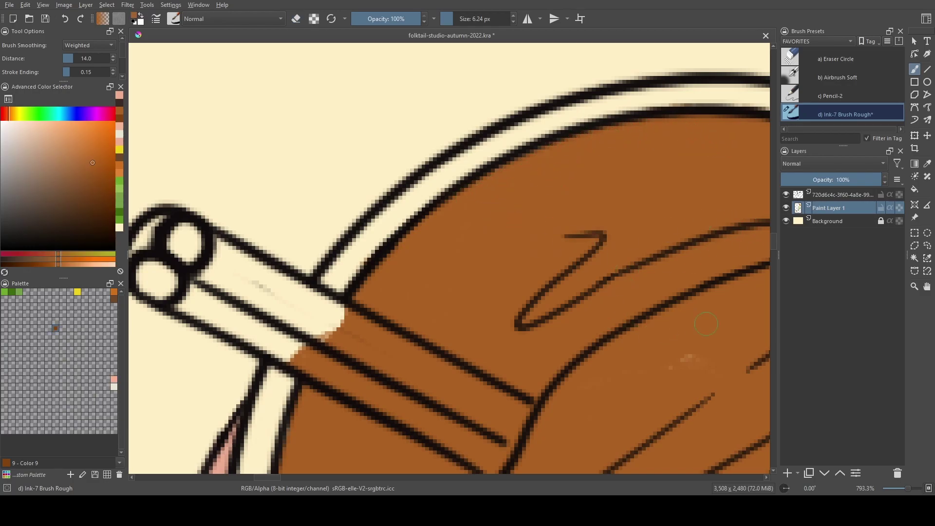
mouse_move(695, 325)
left_mouse_down()
mouse_move(563, 250)
mouse_move(564, 278)
mouse_move(401, 265)
left_mouse_up()
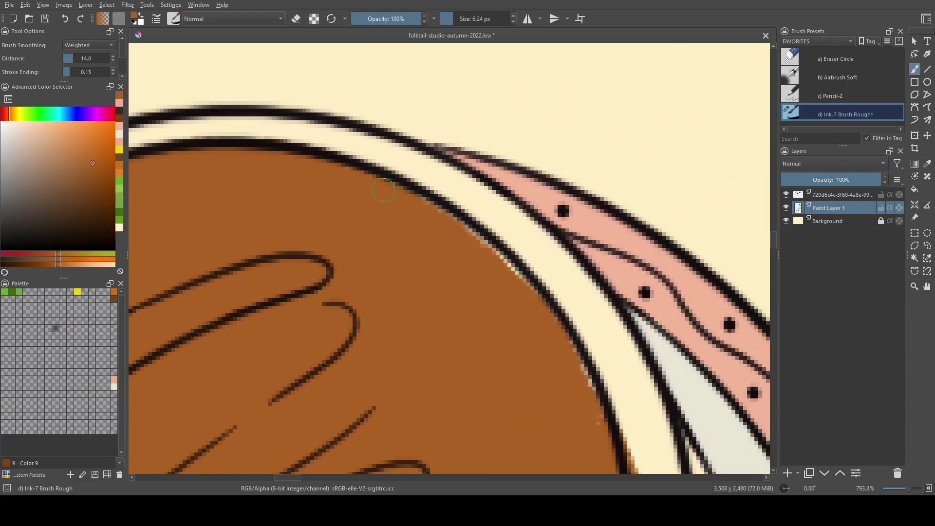
mouse_move(376, 181)
left_mouse_down()
mouse_move(464, 234)
mouse_move(527, 293)
mouse_move(575, 361)
left_mouse_up()
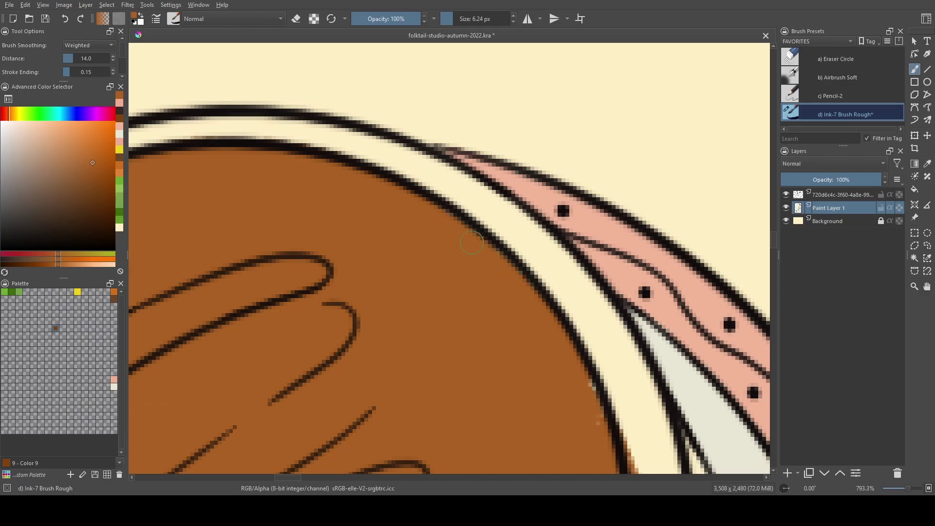
- Clean up the drink's right edge, filling its pale gaps with brown and erasing the overspill on the rim
mouse_move(604, 452)
left_mouse_down()
mouse_move(453, 278)
mouse_move(389, 161)
left_mouse_up()
key("e")
mouse_move(498, 183)
left_mouse_down()
mouse_move(528, 294)
mouse_move(537, 391)
mouse_move(499, 229)
mouse_move(507, 386)
mouse_move(527, 330)
left_mouse_up()
left_click_drag(505, 279, 492, 418)
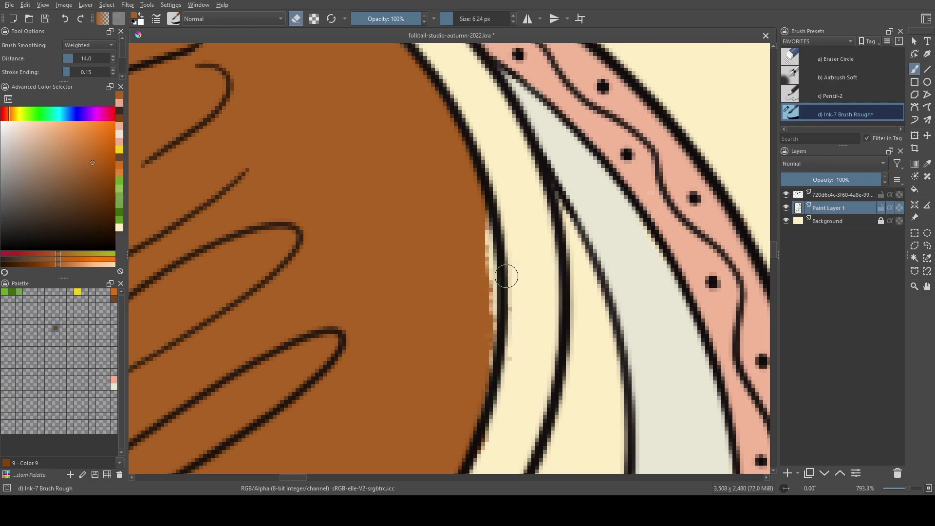
mouse_move(517, 404)
left_mouse_down()
mouse_move(558, 286)
mouse_move(481, 361)
left_mouse_up()
left_click_drag(524, 312, 528, 374)
mouse_move(510, 271)
left_mouse_down()
mouse_move(534, 307)
mouse_move(521, 239)
mouse_move(505, 227)
left_mouse_up()
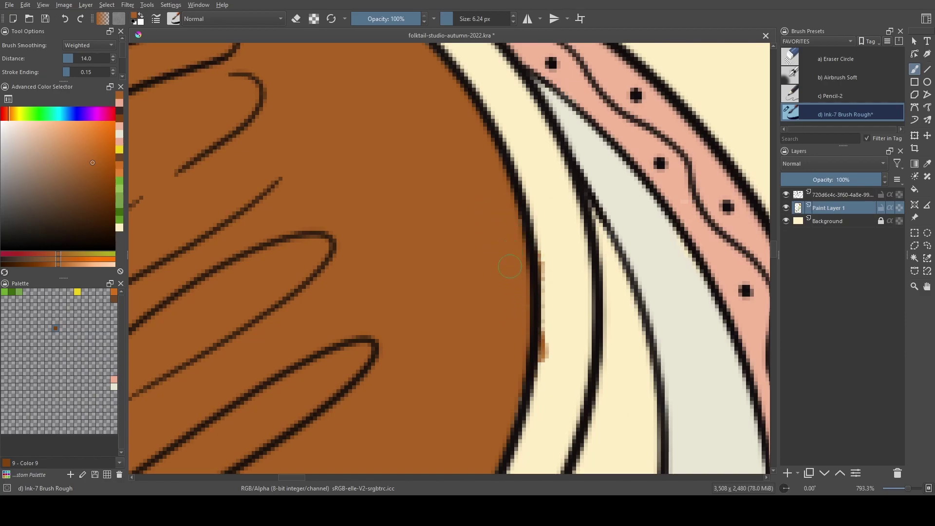
key("e")
mouse_move(546, 244)
left_mouse_down()
mouse_move(545, 284)
mouse_move(554, 297)
mouse_move(540, 384)
left_mouse_up()
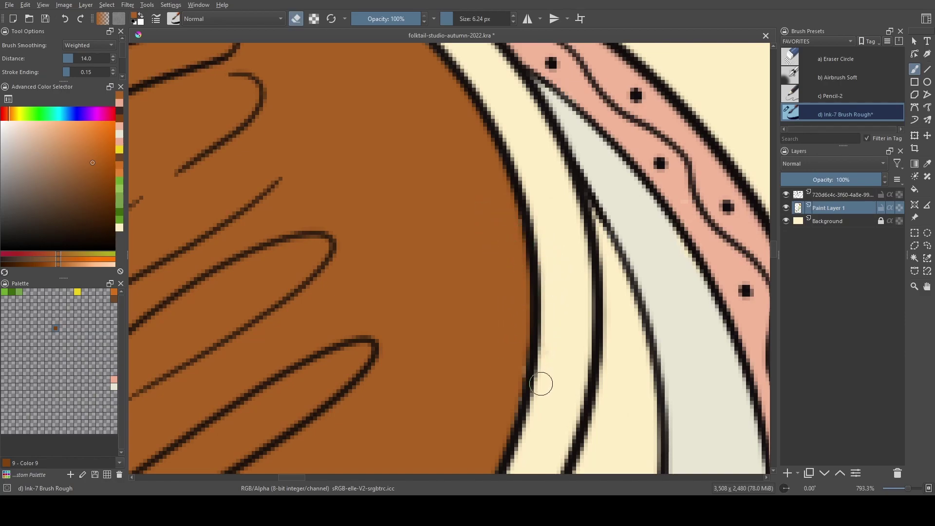
key("e")
- Choose a darker brown and store it in the palette beside the existing brown swatch
scroll(416, 275, "down", 5)
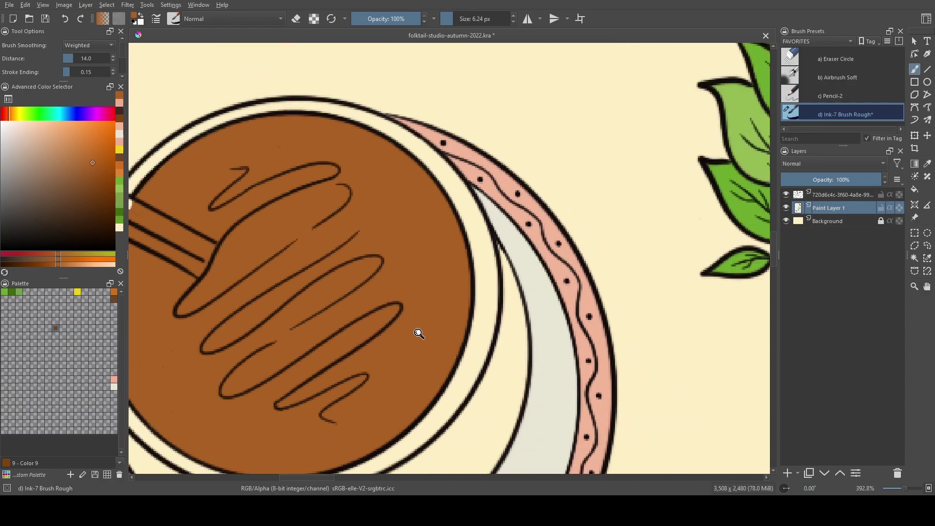
mouse_move(301, 295)
left_mouse_down()
mouse_move(418, 271)
mouse_move(414, 292)
left_mouse_up()
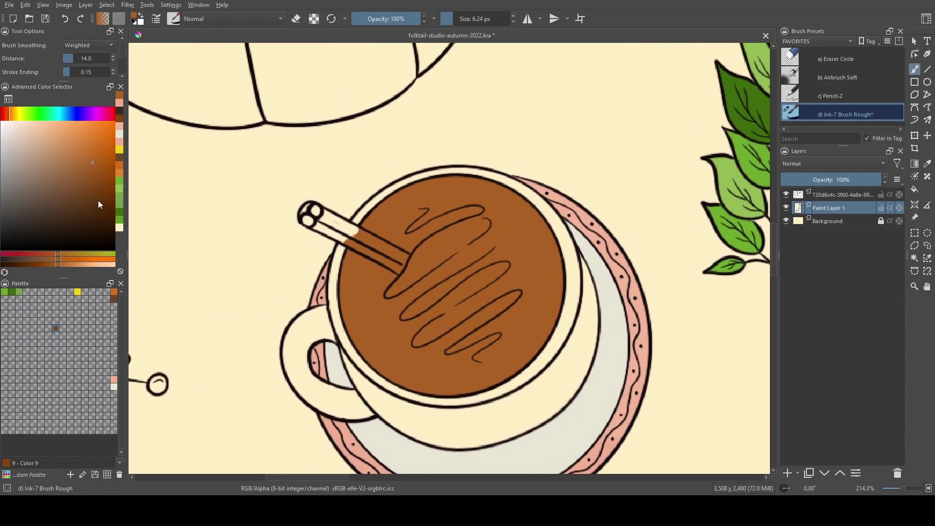
left_click(105, 210)
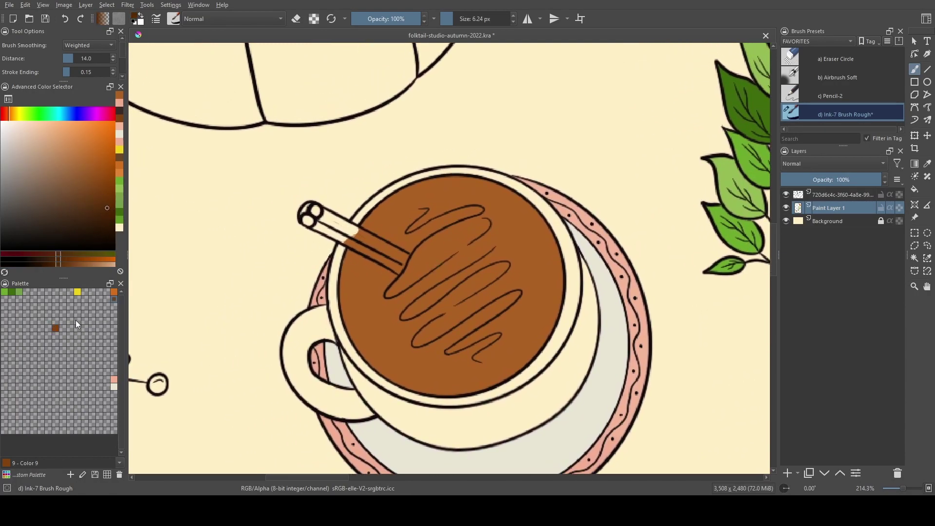
left_click(62, 328)
- Fill the cinnamon stick with the dark brown at 18.75 px and clean up around its outline
mouse_move(392, 285)
left_mouse_down()
mouse_move(400, 251)
mouse_move(420, 236)
mouse_move(404, 240)
mouse_move(421, 207)
mouse_move(377, 191)
left_mouse_up()
left_click_drag(273, 156, 434, 222)
left_click_drag(331, 194, 563, 309)
left_click_drag(384, 189, 420, 189, "shift")
mouse_move(356, 191)
left_mouse_down()
mouse_move(562, 294)
mouse_move(530, 284)
mouse_move(550, 287)
mouse_move(550, 276)
mouse_move(411, 191)
mouse_move(344, 162)
mouse_move(374, 199)
mouse_move(320, 152)
left_mouse_up()
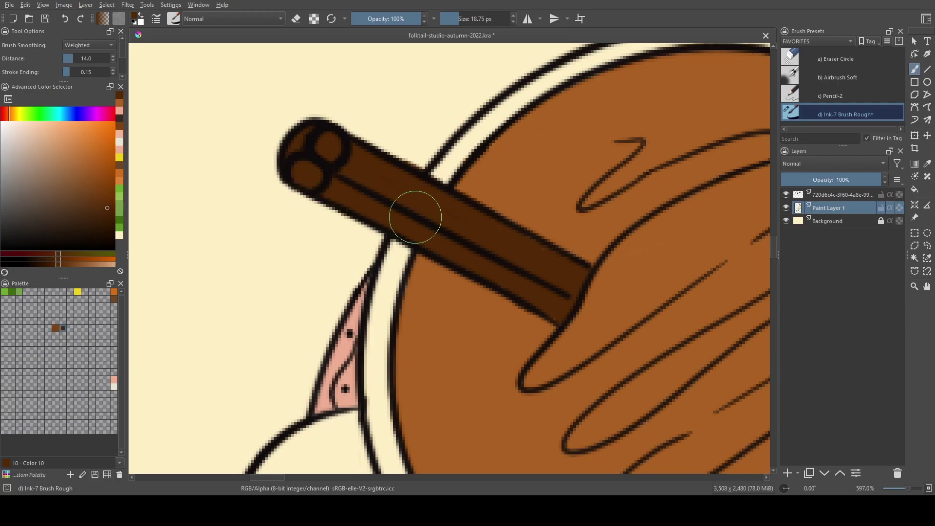
key("e")
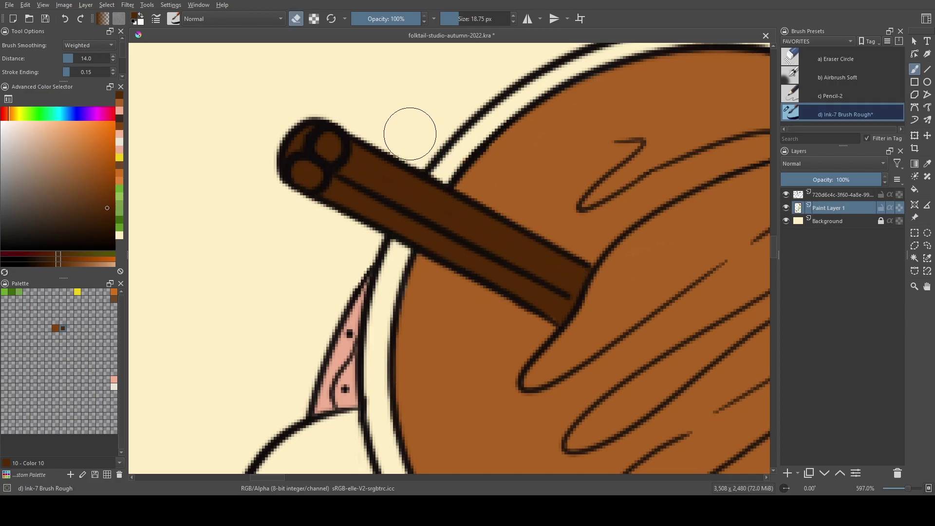
left_click_drag(488, 140, 469, 240)
left_click_drag(515, 119, 420, 196)
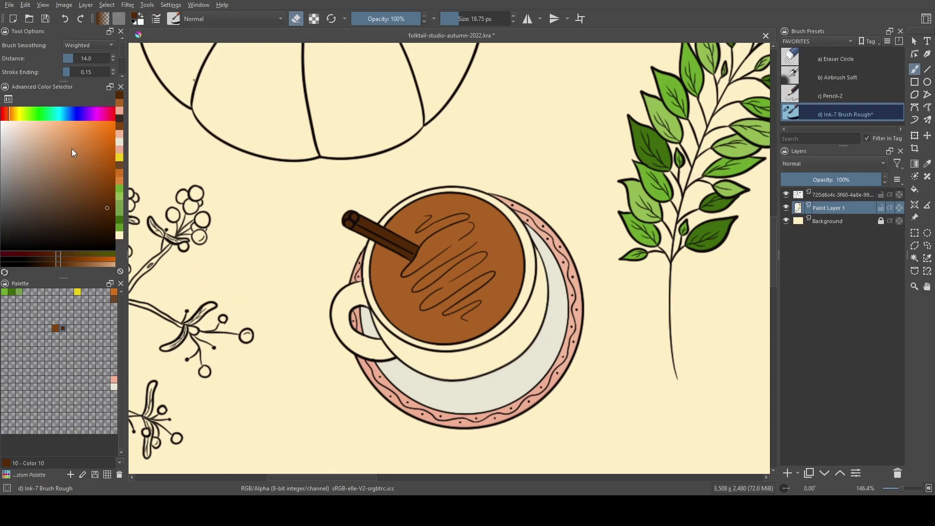
- Choose a muted blue, store it in the palette, and fill the right part of the cup's body and rim at 18.75 px
left_click(66, 115)
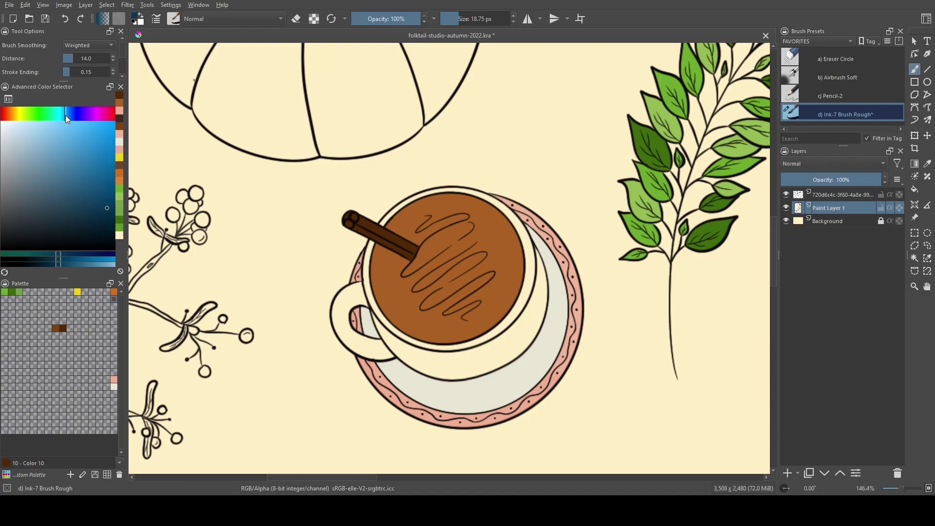
mouse_move(89, 144)
left_mouse_down()
mouse_move(75, 163)
mouse_move(50, 143)
mouse_move(48, 169)
left_mouse_up()
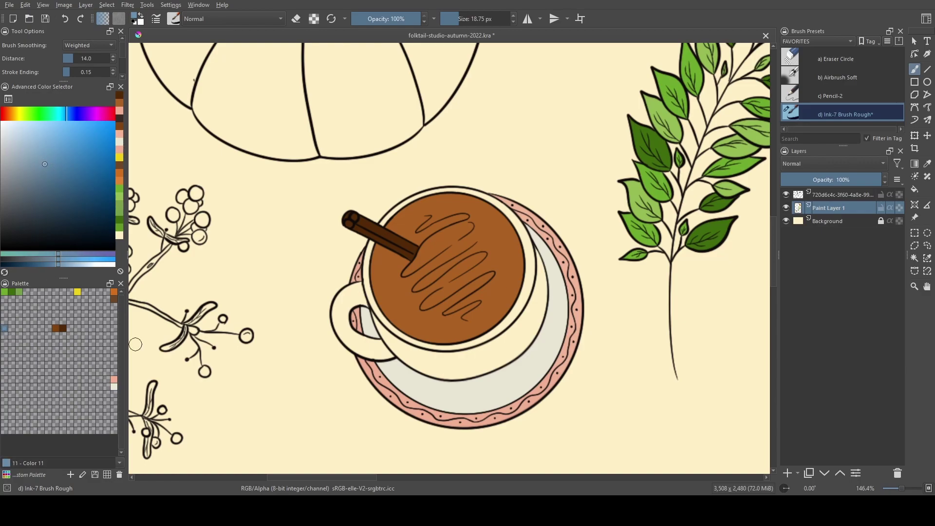
mouse_move(447, 358)
left_mouse_down()
mouse_move(515, 355)
mouse_move(460, 362)
mouse_move(469, 359)
mouse_move(457, 332)
mouse_move(474, 328)
mouse_move(447, 326)
mouse_move(487, 320)
mouse_move(473, 325)
mouse_move(502, 309)
mouse_move(457, 329)
mouse_move(531, 290)
mouse_move(535, 297)
mouse_move(580, 242)
mouse_move(554, 291)
mouse_move(599, 224)
left_mouse_up()
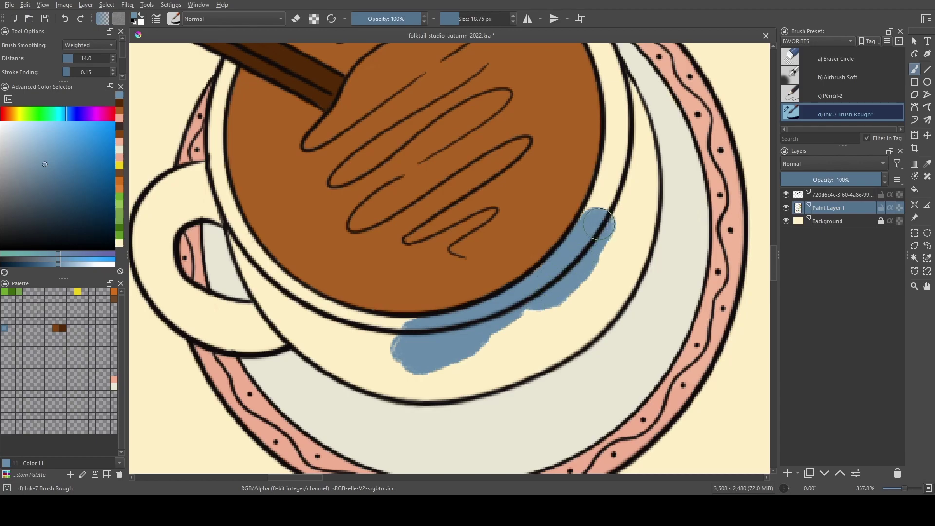
left_click_drag(633, 168, 521, 271)
mouse_move(514, 328)
left_mouse_down()
mouse_move(482, 374)
mouse_move(472, 368)
mouse_move(504, 283)
mouse_move(501, 239)
mouse_move(513, 278)
mouse_move(511, 247)
mouse_move(520, 314)
mouse_move(524, 305)
mouse_move(517, 361)
mouse_move(523, 319)
left_mouse_up()
mouse_move(519, 365)
left_mouse_down()
mouse_move(508, 401)
mouse_move(523, 366)
left_mouse_up()
left_click_drag(506, 397, 497, 403)
mouse_move(471, 413)
left_mouse_down()
mouse_move(509, 286)
mouse_move(559, 264)
mouse_move(489, 373)
mouse_move(475, 376)
mouse_move(522, 277)
mouse_move(469, 337)
left_mouse_up()
mouse_move(459, 345)
left_mouse_down()
mouse_move(558, 267)
mouse_move(430, 323)
mouse_move(546, 272)
mouse_move(482, 326)
mouse_move(519, 302)
mouse_move(498, 331)
left_mouse_up()
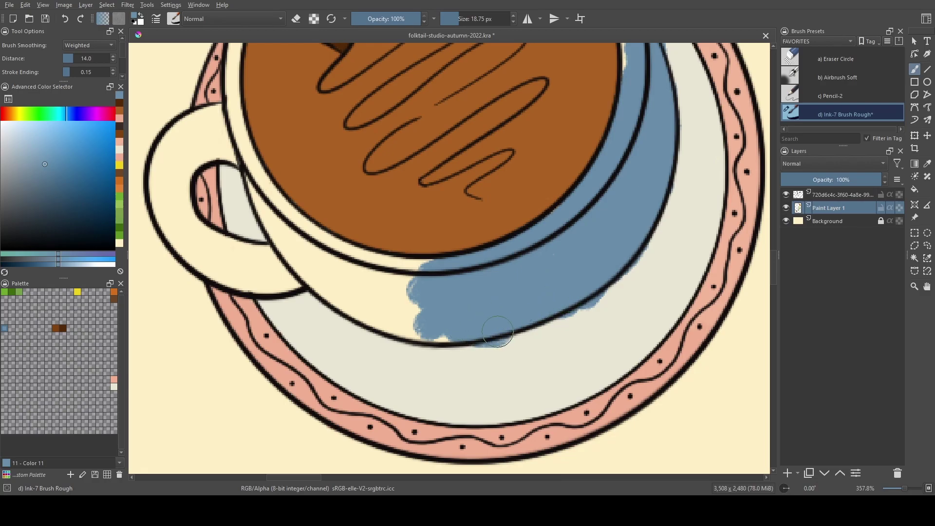
- Fill the left part of the cup's body and its lower-left rim with the muted blue
mouse_move(357, 305)
left_mouse_down()
mouse_move(508, 320)
mouse_move(517, 335)
left_mouse_up()
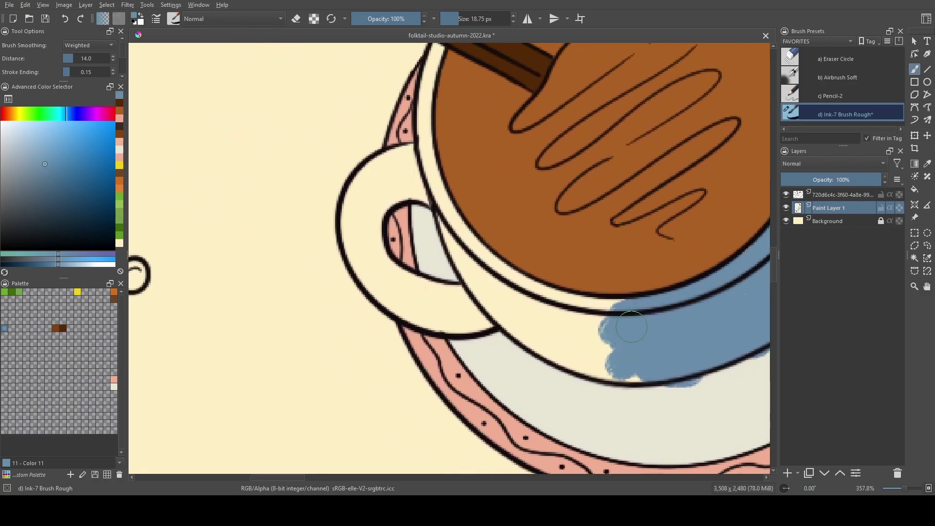
mouse_move(617, 312)
left_mouse_down()
mouse_move(565, 314)
mouse_move(496, 280)
left_mouse_up()
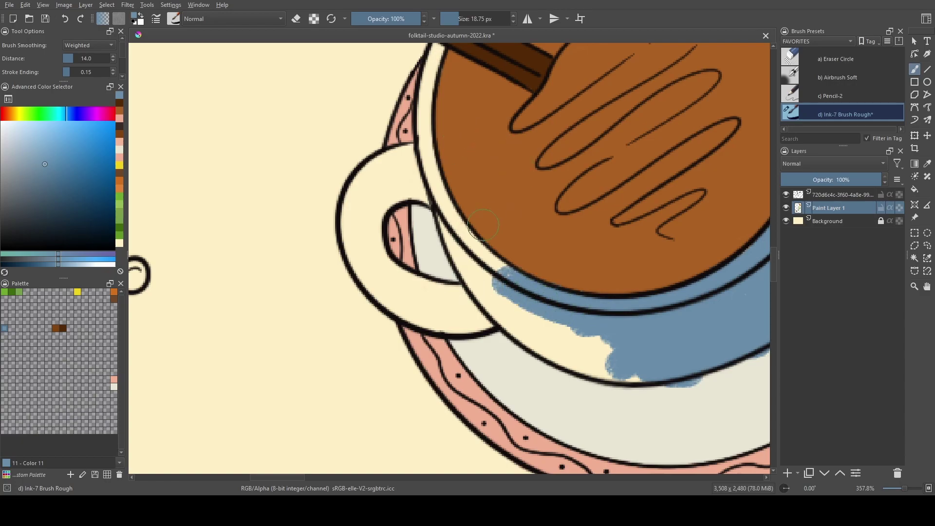
mouse_move(452, 210)
left_mouse_down()
mouse_move(484, 268)
mouse_move(602, 347)
left_mouse_up()
mouse_move(483, 263)
left_mouse_down()
mouse_move(463, 280)
mouse_move(521, 336)
mouse_move(560, 348)
left_mouse_up()
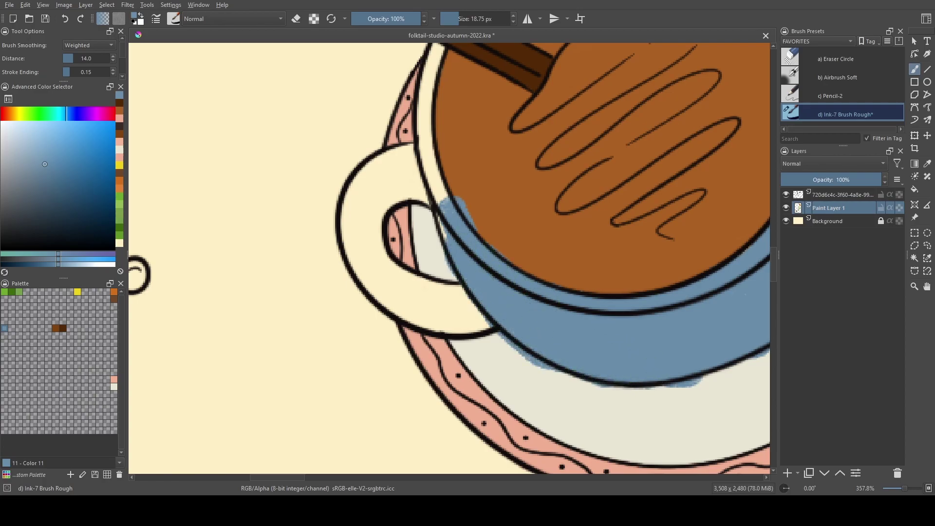
mouse_move(496, 317)
left_mouse_down()
mouse_move(438, 325)
mouse_move(377, 292)
mouse_move(341, 227)
mouse_move(430, 310)
mouse_move(465, 294)
mouse_move(390, 277)
mouse_move(405, 282)
mouse_move(361, 232)
mouse_move(399, 176)
mouse_move(395, 199)
mouse_move(420, 195)
mouse_move(444, 207)
mouse_move(433, 191)
left_mouse_up()
- Fill the cup's handle with the muted blue and erase the overspill outside its outer edge
key("e")
key("e")
mouse_move(453, 229)
left_mouse_down()
mouse_move(421, 129)
mouse_move(398, 162)
left_mouse_up()
mouse_move(356, 188)
left_mouse_down()
mouse_move(319, 234)
mouse_move(323, 288)
mouse_move(334, 302)
mouse_move(313, 297)
mouse_move(325, 309)
mouse_move(345, 302)
left_mouse_up()
key("e")
mouse_move(348, 296)
left_mouse_down()
mouse_move(320, 256)
mouse_move(320, 226)
mouse_move(329, 179)
mouse_move(357, 147)
mouse_move(330, 179)
mouse_move(329, 287)
left_mouse_up()
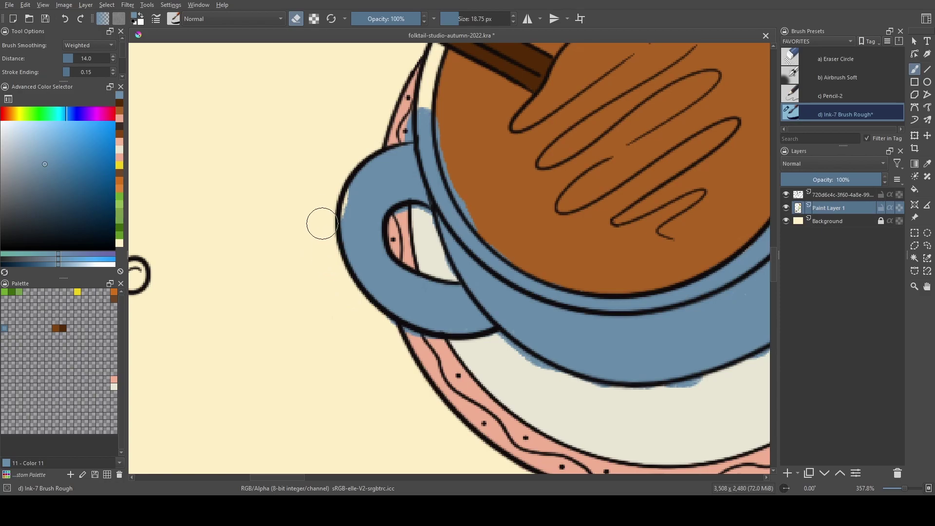
key("e")
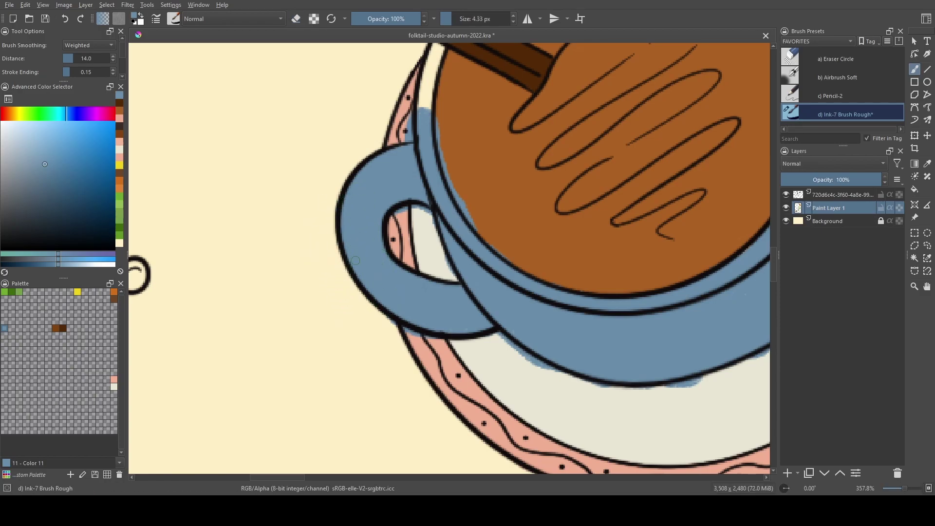
- Sample the salmon and paint over the blue overspill on the saucer's rim inside the handle opening at 5.54 px
left_click_drag(388, 284, 393, 207)
left_click_drag(393, 149, 370, 283)
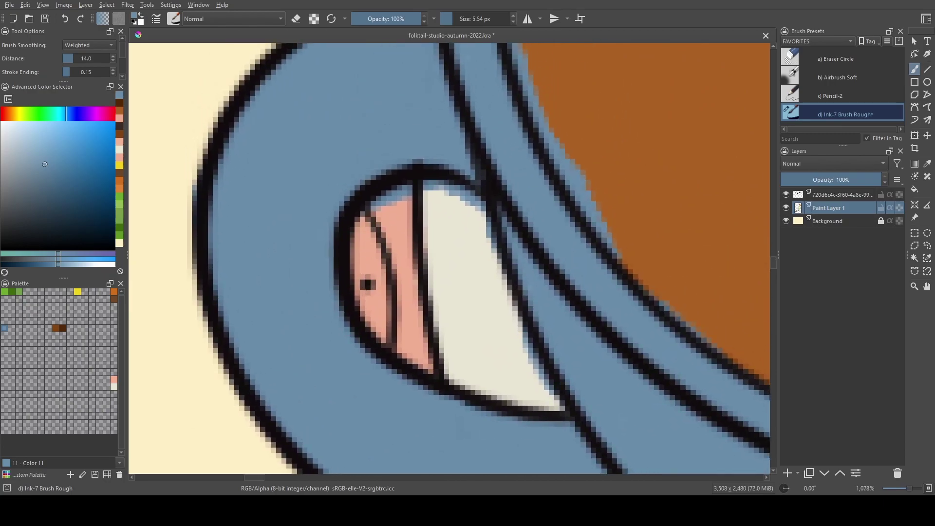
left_click(403, 212, "ctrl")
mouse_move(397, 199)
left_mouse_down()
mouse_move(390, 206)
mouse_move(404, 196)
left_mouse_up()
key("e")
key("e")
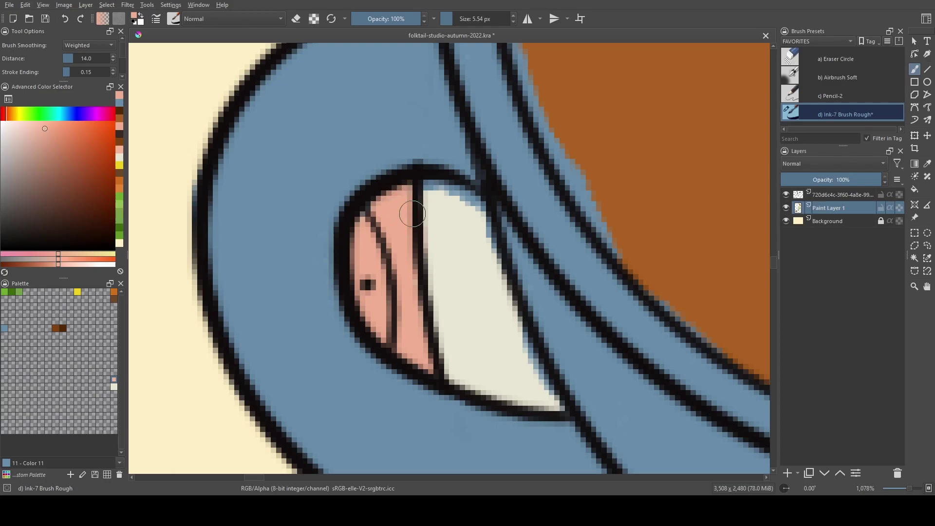
- Sample the saucer's off-white and paint over the blue overspill in the rest of the handle opening
left_click(452, 236, "ctrl")
mouse_move(440, 196)
left_mouse_down()
mouse_move(477, 232)
mouse_move(468, 200)
mouse_move(482, 217)
mouse_move(492, 284)
left_mouse_up()
mouse_move(493, 367)
left_mouse_down()
mouse_move(515, 338)
mouse_move(541, 376)
left_mouse_up()
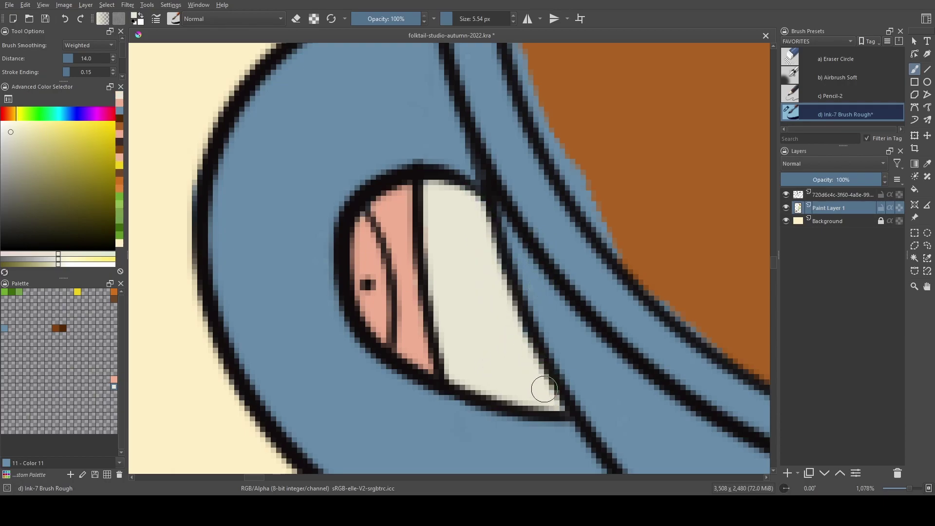
left_click_drag(510, 349, 472, 242)
- Cover the blue overspill on the salmon rim below the handle, erase it outside the saucer, and resample the cup's blue
left_click_drag(548, 404, 430, 286)
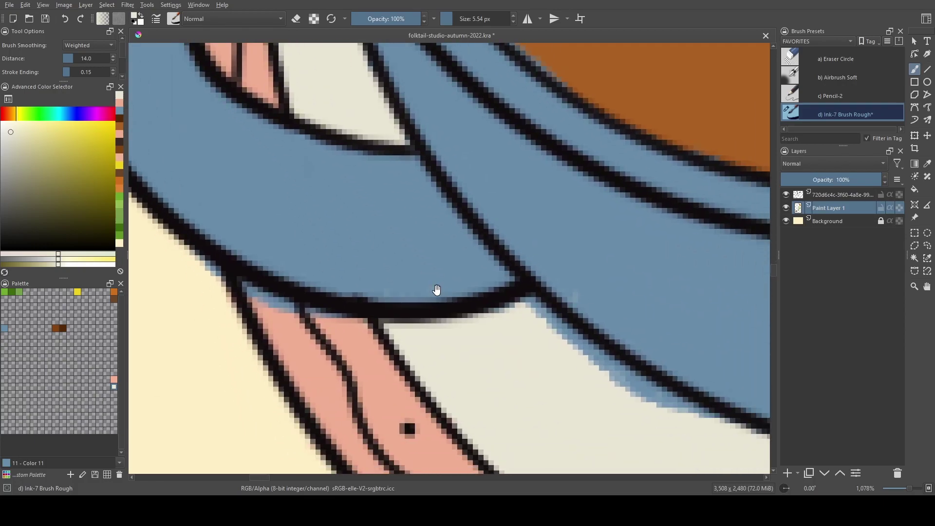
left_click(301, 339, "ctrl")
left_click_drag(293, 322, 243, 287)
key("e")
key("e")
mouse_move(300, 314)
left_mouse_down()
mouse_move(338, 317)
mouse_move(331, 321)
mouse_move(378, 343)
left_mouse_up()
left_click(407, 241, "ctrl")
key("e")
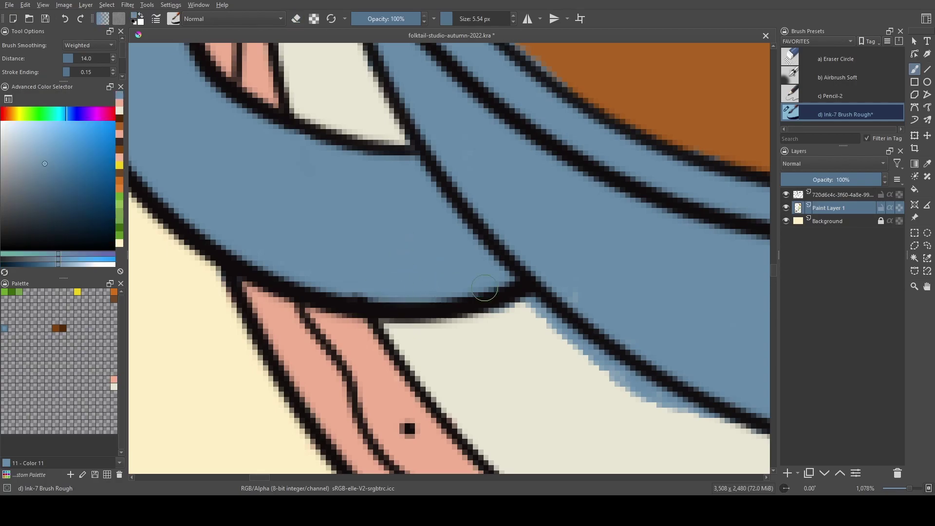
- Sample the saucer's off-white and paint over the blue overspill along the cup's lower edge
left_click_drag(562, 302, 443, 271)
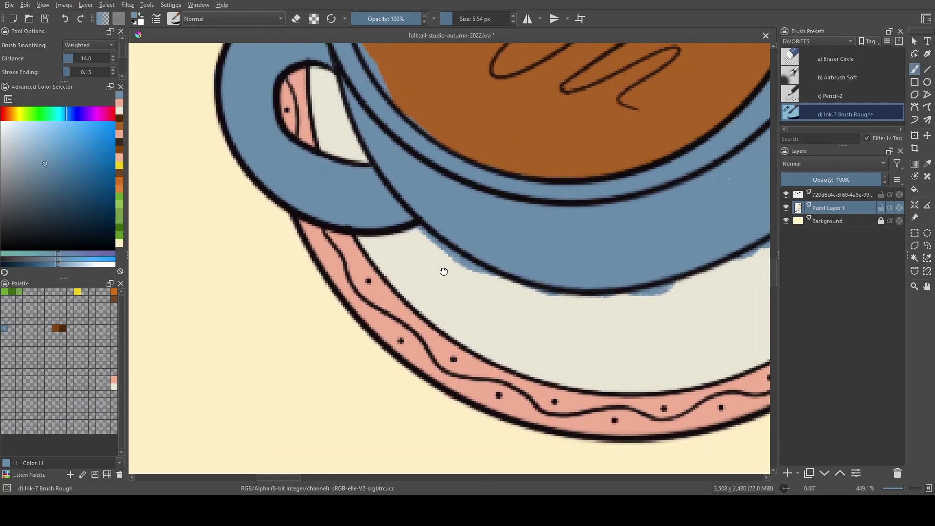
left_click(466, 291, "ctrl")
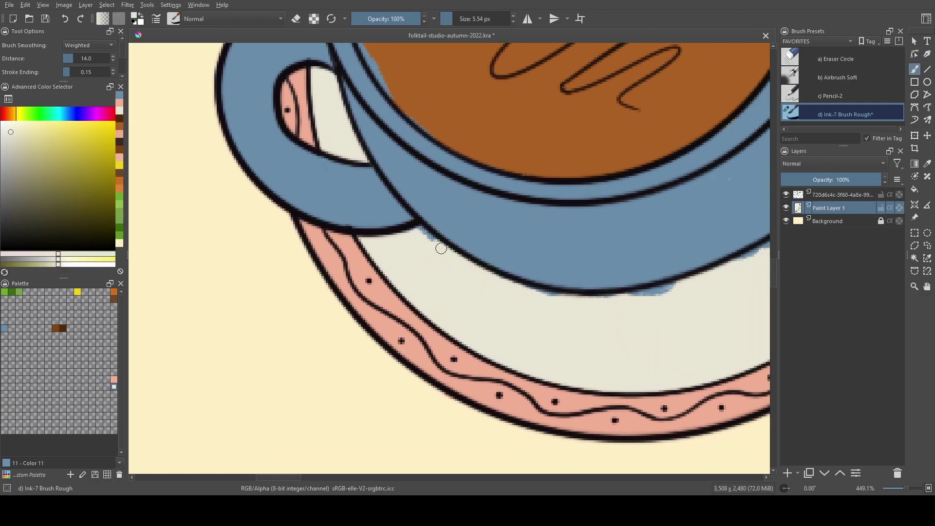
left_click_drag(418, 230, 421, 229)
mouse_move(518, 290)
left_mouse_down()
mouse_move(568, 300)
mouse_move(530, 291)
mouse_move(629, 295)
left_mouse_up()
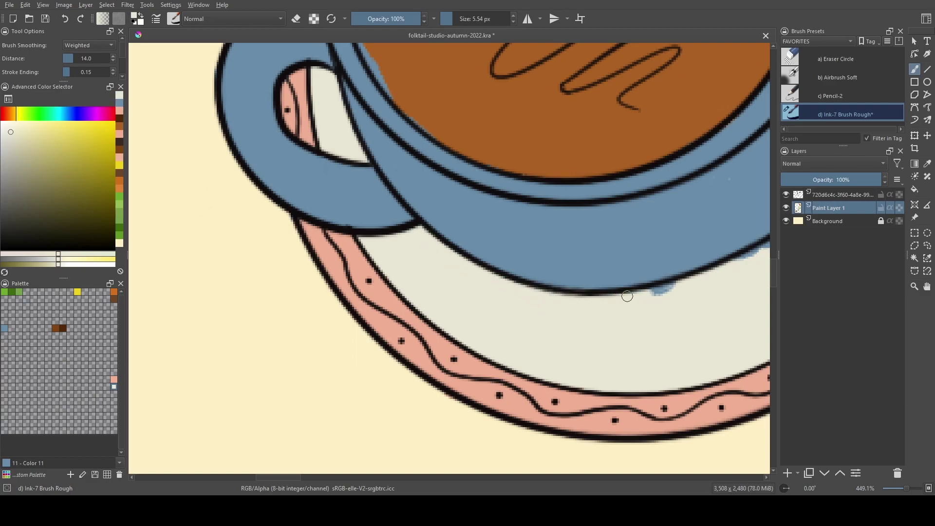
mouse_move(675, 323)
left_mouse_down()
mouse_move(455, 393)
mouse_move(463, 404)
left_mouse_up()
left_click_drag(544, 340, 568, 323)
left_click_drag(617, 291, 561, 330)
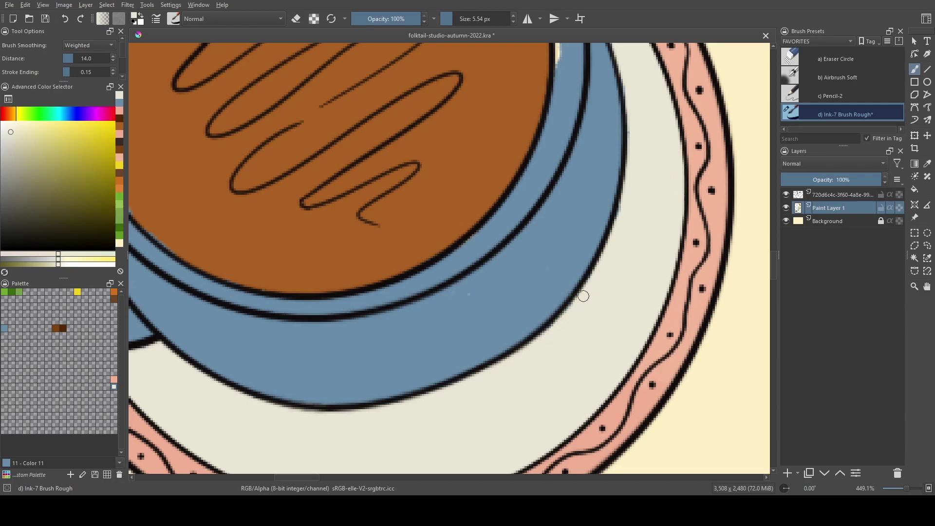
- Sample the cup's blue, touch up the speck on its body, and extend the fill up the rim beside the drink
left_click(503, 346, "ctrl")
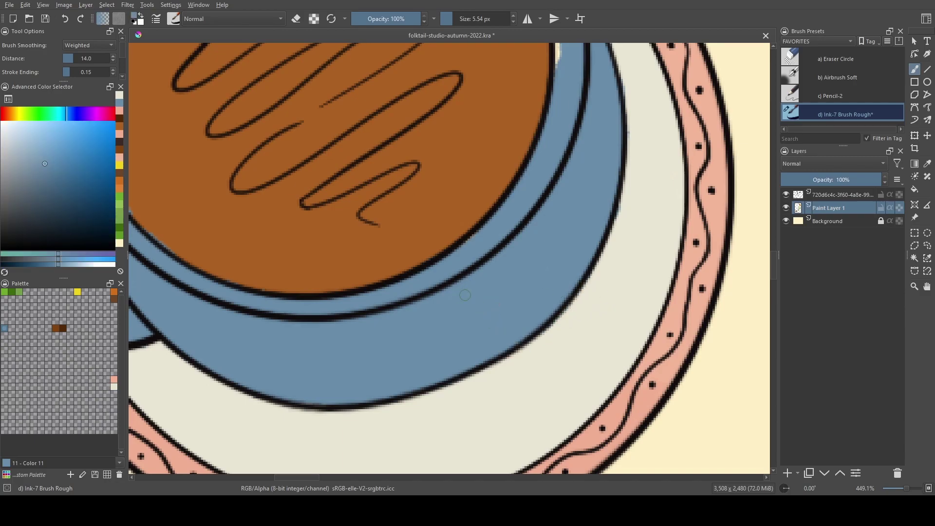
left_click(468, 305)
left_click_drag(535, 225, 399, 365)
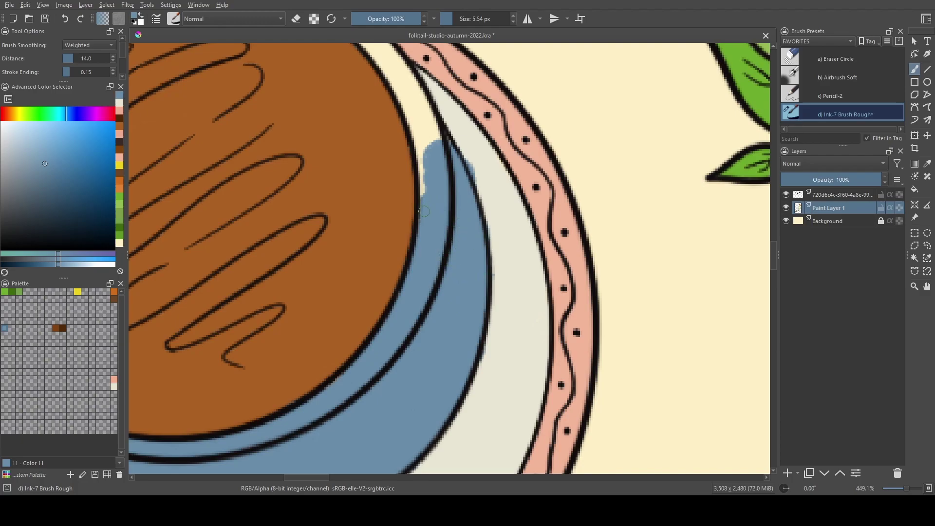
left_click_drag(430, 148, 420, 173)
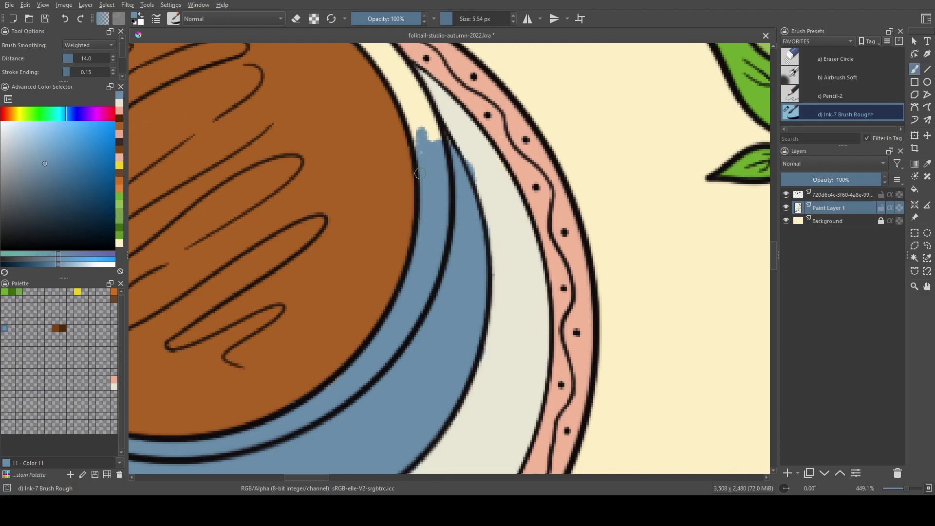
left_click_drag(426, 141, 433, 132)
- Sample the saucer's off-white and cover the blue overspill beside the upper end of the cup's body
left_click(512, 204, "ctrl")
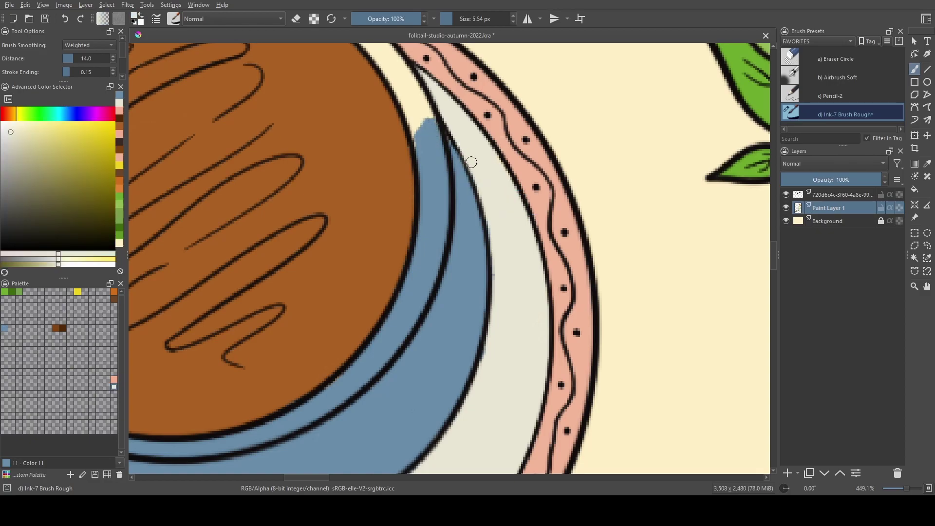
left_click_drag(476, 163, 501, 209)
left_click(496, 249, "ctrl")
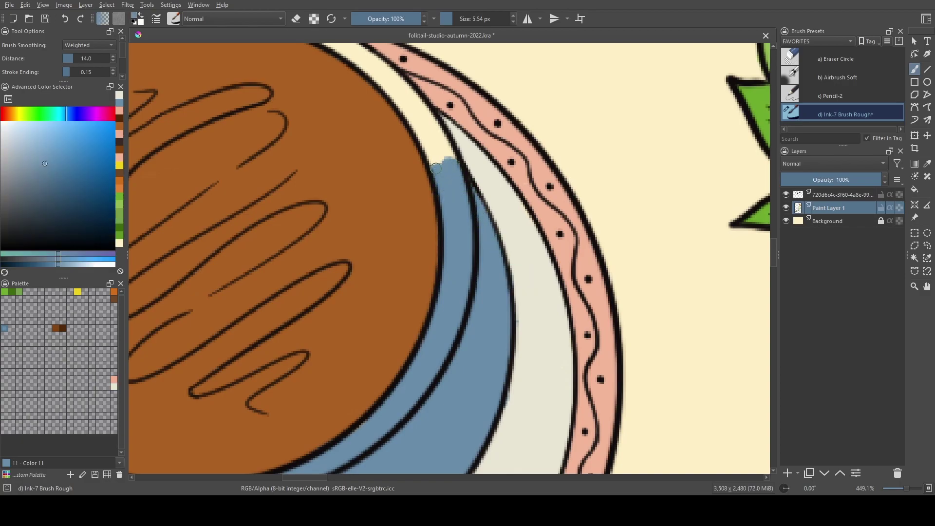
- Sample the drink's brown and paint over the blue overspill along its edge on the handle side
left_click_drag(410, 254, 531, 164)
left_click_drag(340, 247, 519, 204)
left_click_drag(349, 206, 408, 243)
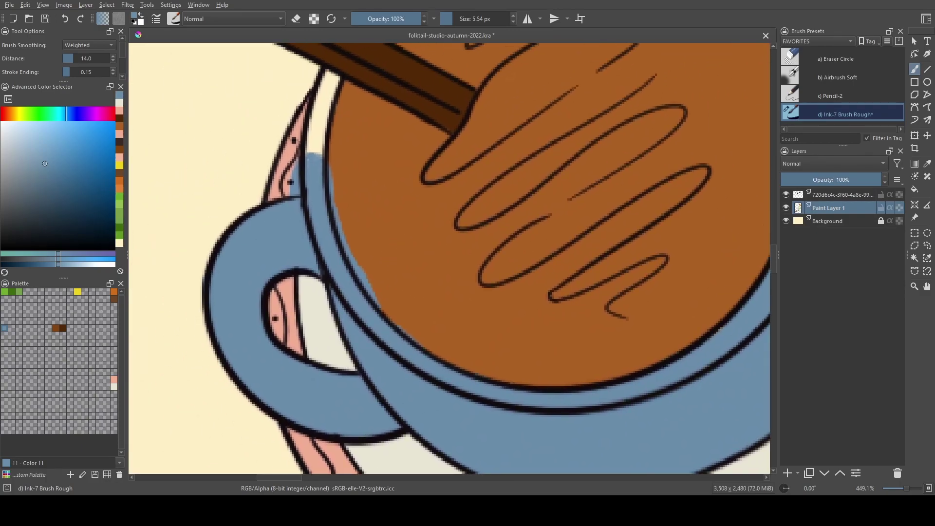
left_click(414, 287, "ctrl")
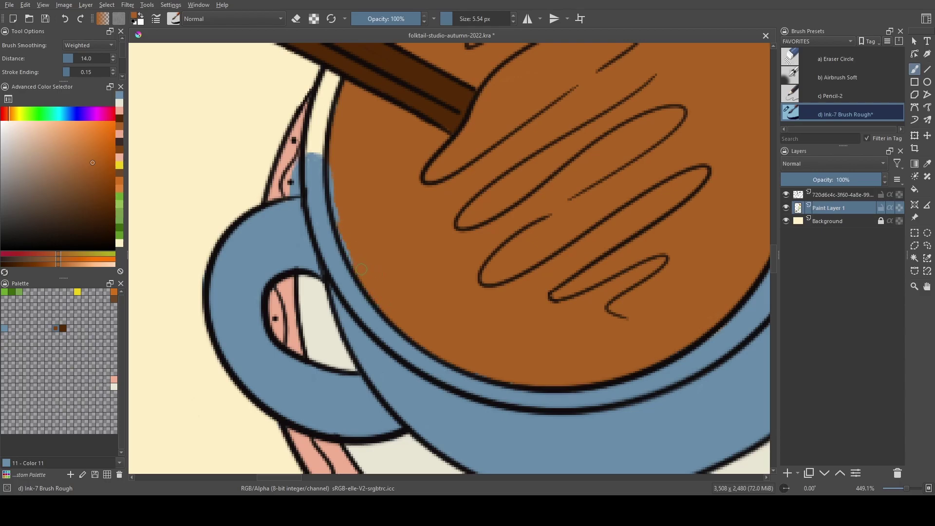
left_click(331, 168)
left_click_drag(357, 152, 440, 230)
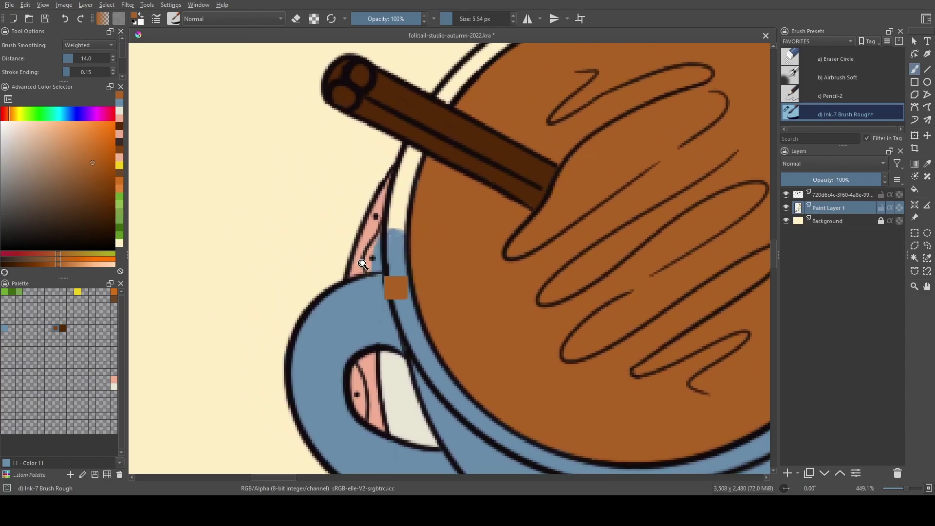
- Cover the blue overspill on the saucer's rim above the handle with salmon, and fill the cup's rim with blue up to the cinnamon stick
left_click_drag(369, 275, 368, 186)
left_click(397, 246)
left_click(377, 222, "ctrl")
mouse_move(390, 219)
left_mouse_down()
mouse_move(397, 240)
mouse_move(389, 236)
mouse_move(389, 217)
mouse_move(407, 242)
mouse_move(387, 219)
mouse_move(404, 132)
mouse_move(366, 315)
left_mouse_up()
left_click(433, 321, "ctrl")
mouse_move(427, 272)
left_mouse_down()
mouse_move(420, 349)
mouse_move(449, 298)
mouse_move(446, 336)
mouse_move(480, 163)
mouse_move(448, 251)
mouse_move(459, 200)
mouse_move(431, 206)
mouse_move(456, 196)
mouse_move(439, 288)
mouse_move(441, 161)
mouse_move(424, 266)
mouse_move(470, 115)
mouse_move(486, 93)
mouse_move(469, 176)
mouse_move(450, 192)
mouse_move(389, 352)
mouse_move(399, 300)
mouse_move(373, 332)
mouse_move(411, 232)
mouse_move(418, 283)
mouse_move(434, 270)
mouse_move(396, 308)
left_mouse_up()
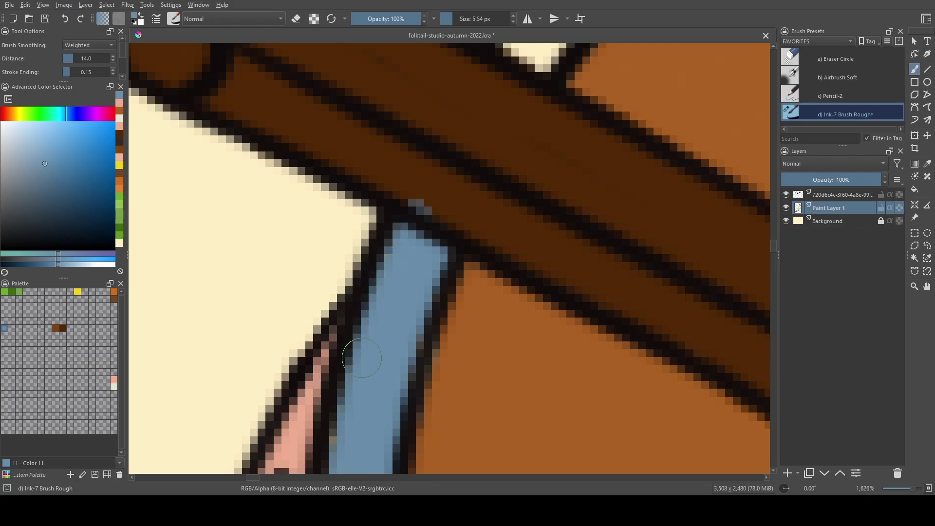
- Cover the blue overspill on the cinnamon stick with its dark brown, and resample the cup's blue to fill the rim beyond the stick
left_click(468, 195, "ctrl")
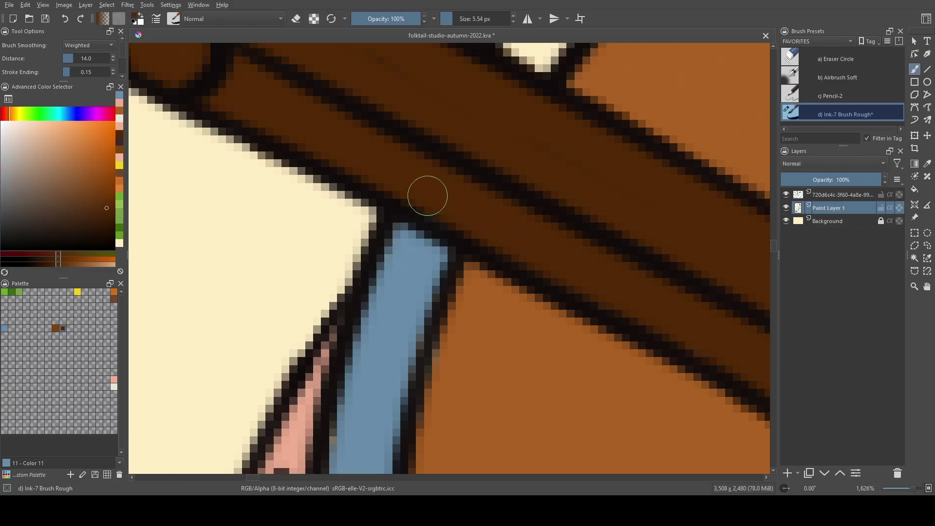
left_click(421, 281, "ctrl")
left_click_drag(474, 177, 365, 376)
mouse_move(434, 250)
left_mouse_down()
mouse_move(399, 274)
mouse_move(416, 296)
mouse_move(526, 166)
mouse_move(609, 113)
mouse_move(469, 229)
mouse_move(595, 126)
mouse_move(511, 207)
mouse_move(535, 154)
mouse_move(409, 279)
mouse_move(495, 184)
left_mouse_up()
left_click_drag(421, 253, 441, 228)
- Fill the upper arc of the cup's rim above the drink with the muted blue
left_click_drag(586, 117, 398, 272)
mouse_move(361, 298)
left_mouse_down()
mouse_move(472, 212)
mouse_move(330, 315)
mouse_move(430, 228)
mouse_move(623, 127)
mouse_move(485, 202)
mouse_move(396, 277)
mouse_move(507, 189)
mouse_move(465, 224)
mouse_move(433, 224)
mouse_move(573, 148)
mouse_move(462, 202)
mouse_move(382, 266)
mouse_move(512, 182)
mouse_move(529, 191)
mouse_move(686, 111)
mouse_move(666, 99)
mouse_move(618, 119)
mouse_move(325, 259)
left_mouse_up()
mouse_move(402, 264)
left_mouse_down()
mouse_move(308, 290)
mouse_move(343, 266)
mouse_move(277, 292)
mouse_move(361, 255)
mouse_move(350, 255)
mouse_move(614, 204)
mouse_move(458, 225)
mouse_move(328, 276)
mouse_move(562, 227)
mouse_move(394, 263)
left_mouse_up()
mouse_move(466, 247)
left_mouse_down()
mouse_move(644, 223)
mouse_move(529, 235)
mouse_move(621, 232)
mouse_move(566, 228)
left_mouse_up()
mouse_move(673, 224)
left_mouse_down()
mouse_move(543, 219)
mouse_move(587, 230)
mouse_move(350, 215)
mouse_move(525, 214)
mouse_move(365, 209)
mouse_move(483, 221)
mouse_move(418, 218)
mouse_move(473, 229)
mouse_move(410, 219)
mouse_move(556, 240)
mouse_move(629, 262)
mouse_move(502, 234)
mouse_move(633, 263)
mouse_move(500, 240)
mouse_move(638, 265)
mouse_move(610, 244)
mouse_move(366, 203)
left_mouse_up()
mouse_move(364, 195)
left_mouse_down()
mouse_move(386, 195)
mouse_move(295, 168)
mouse_move(437, 205)
mouse_move(513, 247)
mouse_move(390, 200)
mouse_move(493, 222)
mouse_move(595, 287)
mouse_move(383, 195)
mouse_move(367, 197)
mouse_move(437, 227)
mouse_move(347, 206)
mouse_move(497, 264)
mouse_move(427, 225)
mouse_move(502, 261)
left_mouse_up()
- Erase the blue overspill outside the upper rim and complete the rim's blue fill beside the saucer's salmon border
key("e")
mouse_move(539, 291)
left_mouse_down()
mouse_move(504, 266)
mouse_move(577, 317)
mouse_move(614, 292)
mouse_move(583, 313)
mouse_move(607, 327)
mouse_move(618, 316)
mouse_move(627, 397)
left_mouse_up()
key("e")
key("e")
key("e")
key("space")
mouse_move(661, 342)
left_mouse_down()
mouse_move(582, 296)
mouse_move(491, 222)
mouse_move(493, 248)
mouse_move(455, 208)
mouse_move(516, 254)
mouse_move(557, 304)
mouse_move(565, 319)
mouse_move(547, 337)
mouse_move(493, 246)
left_mouse_up()
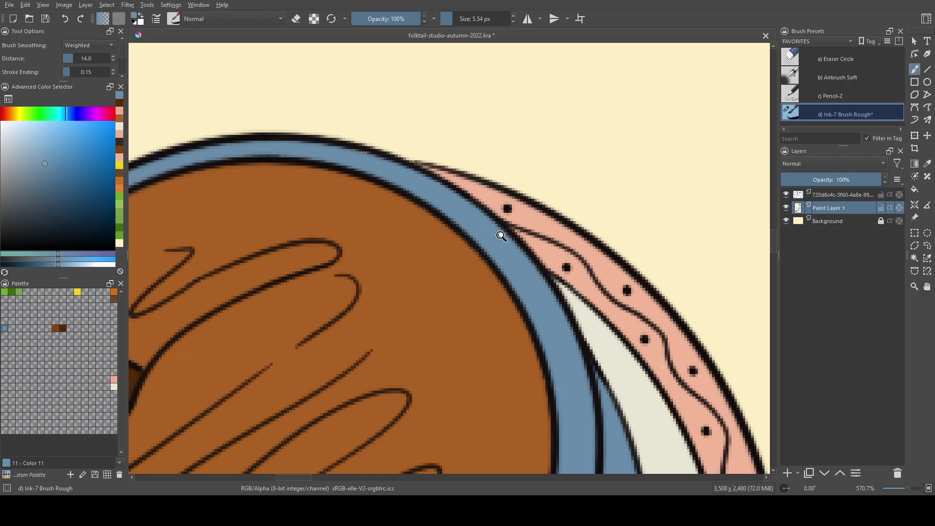
- Examine the coloured cup and saucer and the whole illustration to judge the colours and the remaining uncoloured elements
left_click_drag(501, 238, 497, 334)
left_click_drag(502, 268, 492, 299)
mouse_move(595, 327)
left_mouse_down()
mouse_move(550, 272)
mouse_move(557, 268)
left_mouse_up()
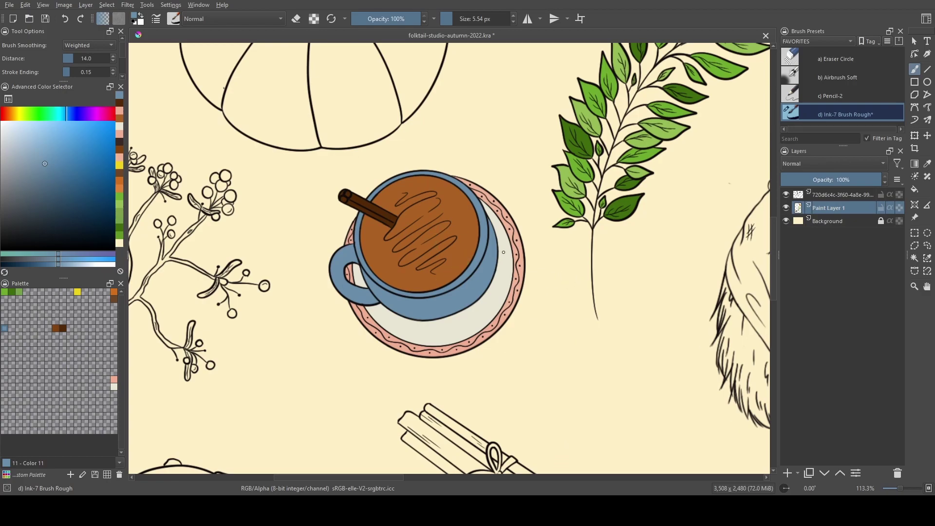
scroll(564, 279, "down", 6)
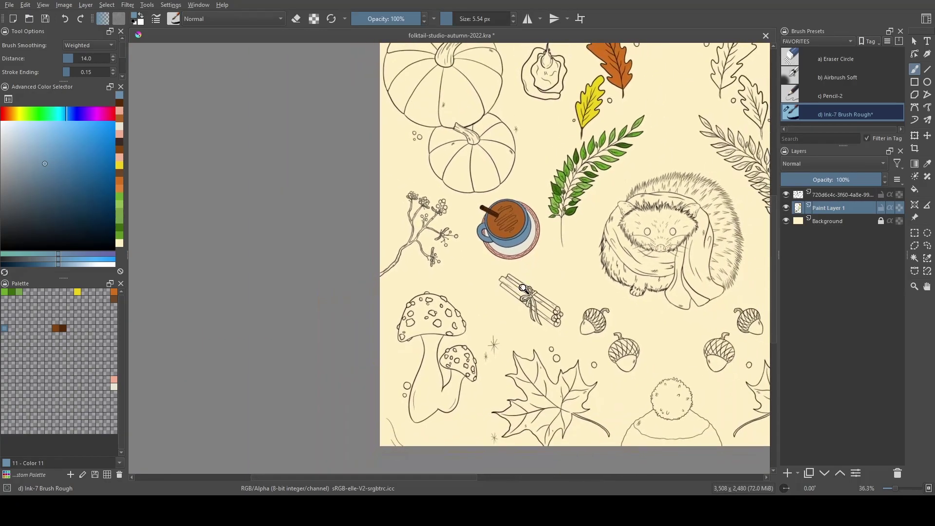
left_click_drag(602, 210, 466, 216)
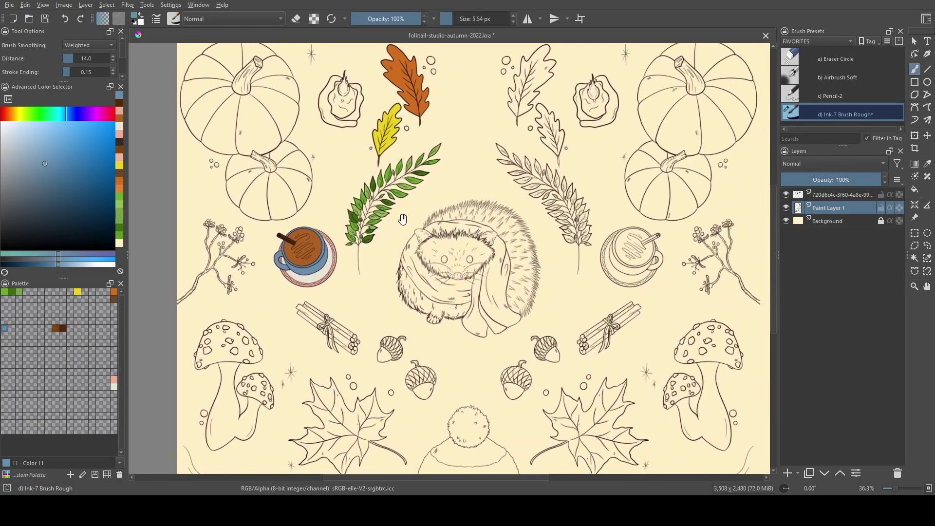
scroll(497, 199, "down", 1)
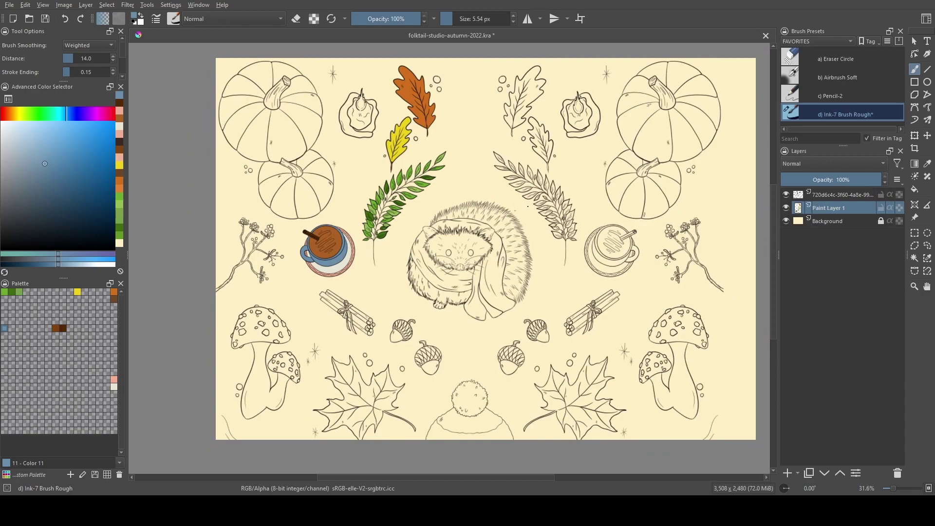
left_click_drag(548, 222, 529, 229)
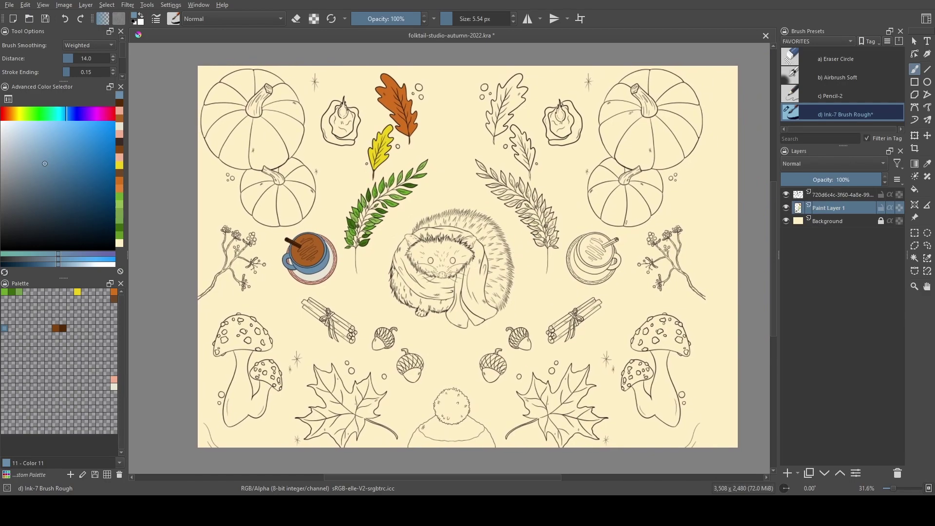